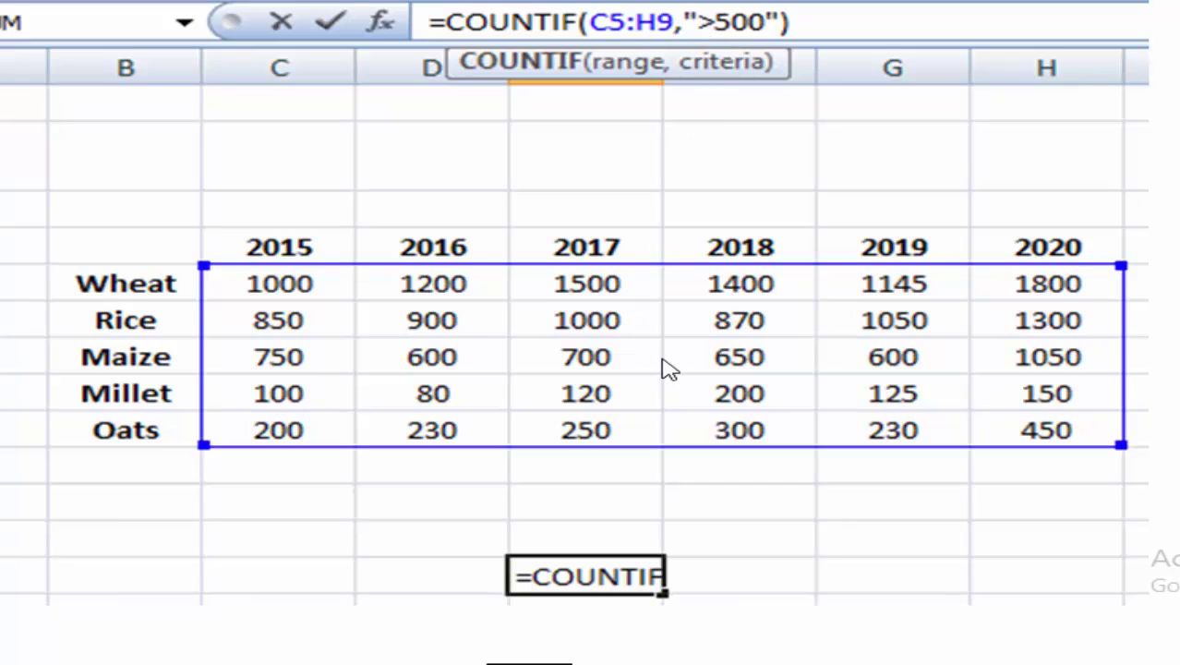
Step: Enter =COUNTIF(C5:H9,">500") in cell E13, and switch to the Conditional formating workbook in Excel
{"action": "key", "text": "ctrl+Return"}
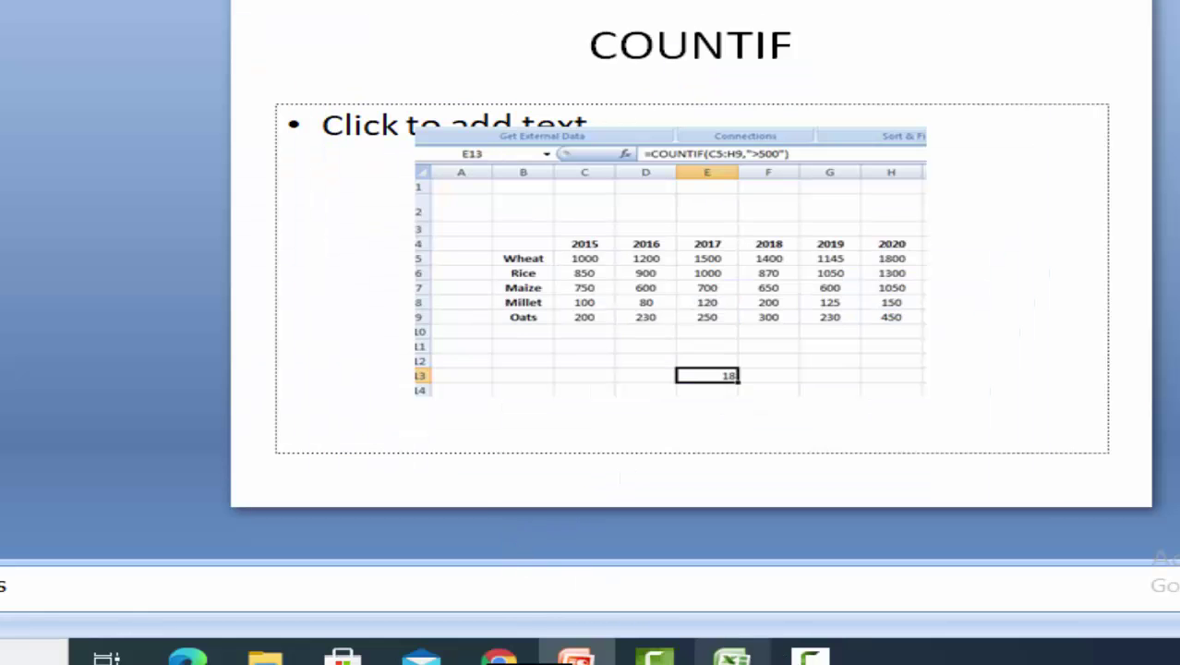
{"action": "left_click", "coordinate": [771, 656]}
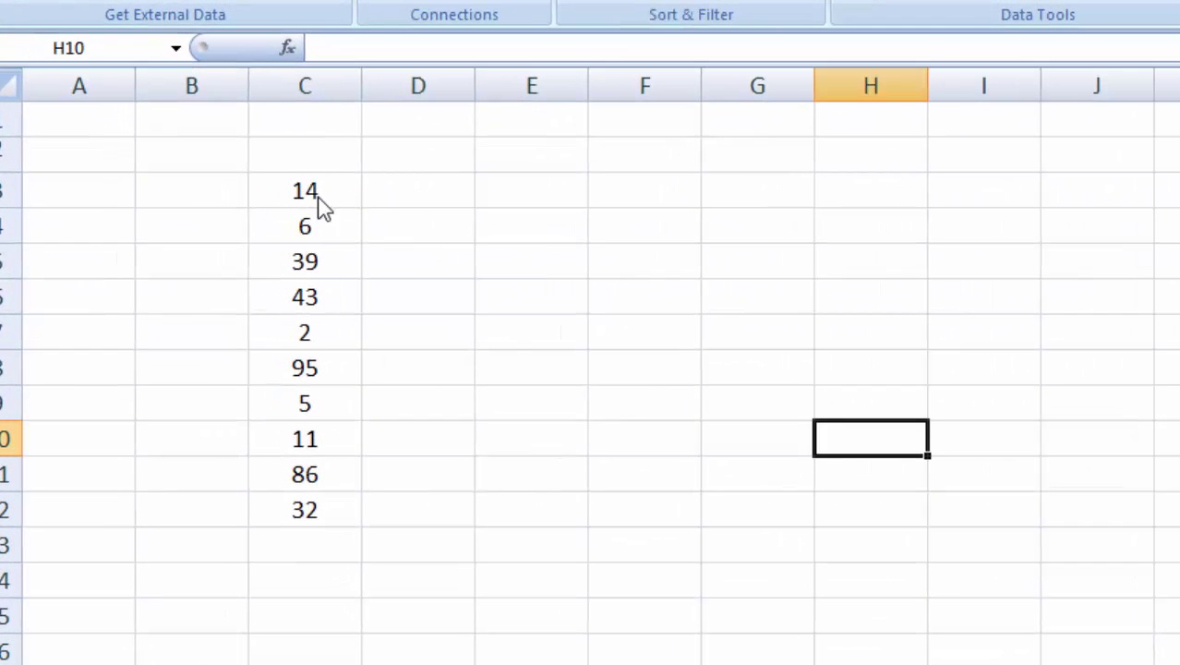
Step: Highlight the cells in C3:C12 that are greater than 40 with Light Red Fill with Dark Red Text
{"action": "left_click", "coordinate": [314, 198]}
{"action": "left_click_drag", "start_coordinate": [314, 199], "coordinate": [323, 513]}
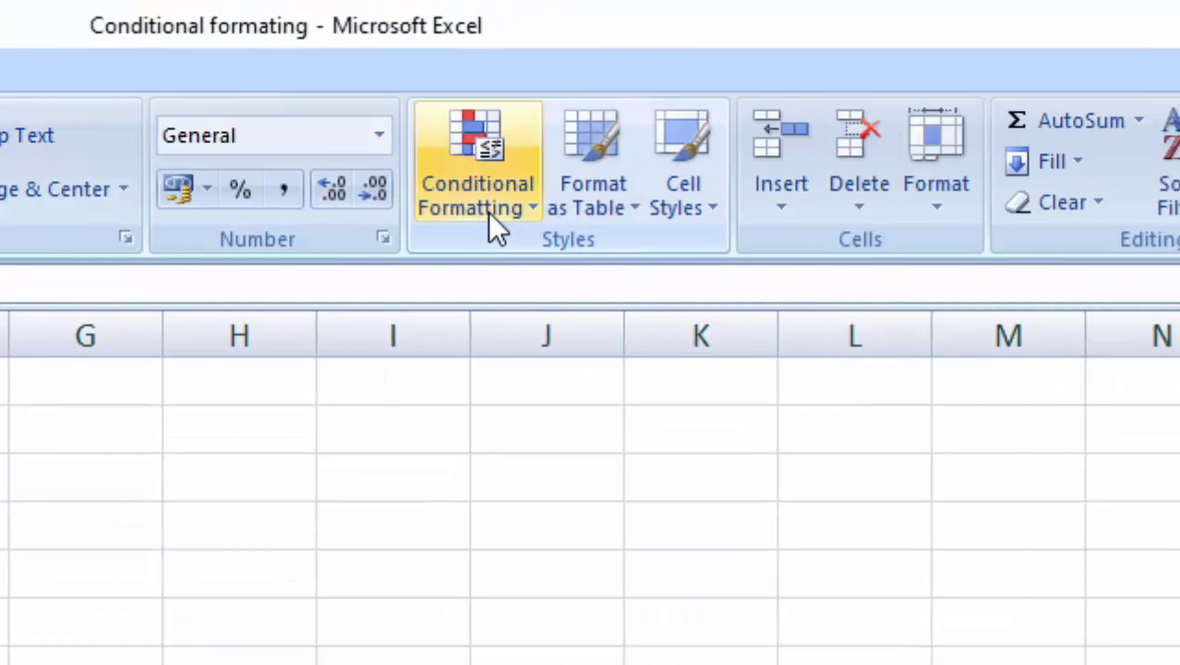
{"action": "left_click", "coordinate": [488, 210]}
{"action": "mouse_move", "coordinate": [574, 266]}
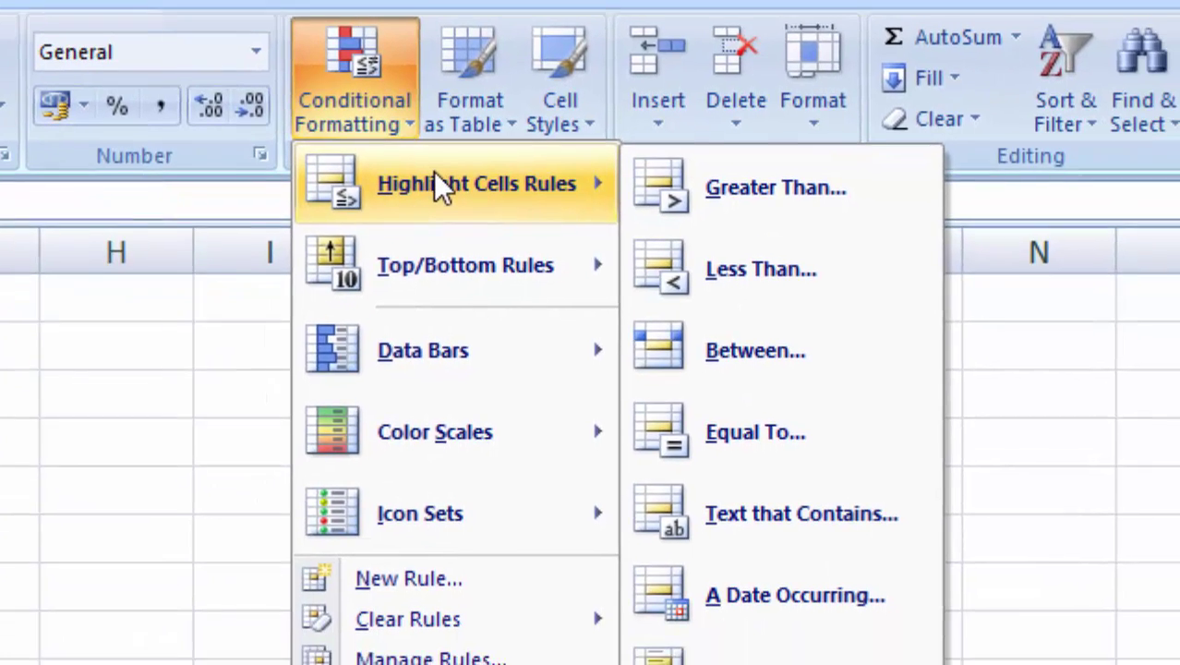
{"action": "left_click", "coordinate": [709, 157]}
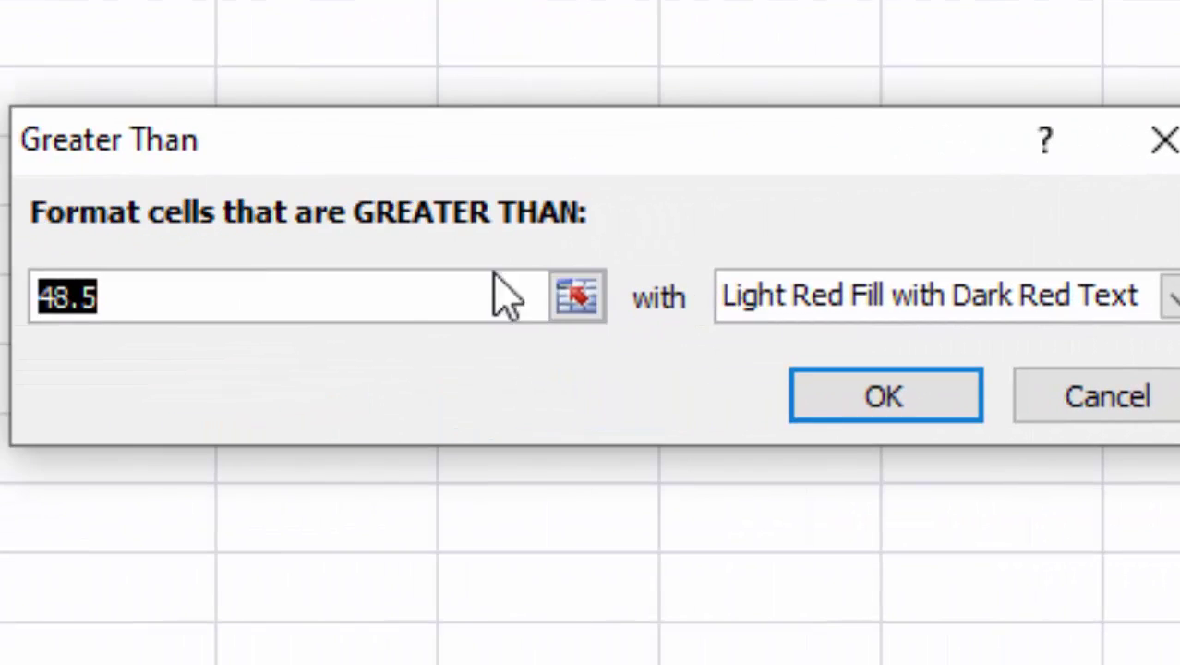
{"action": "left_click", "coordinate": [142, 299]}
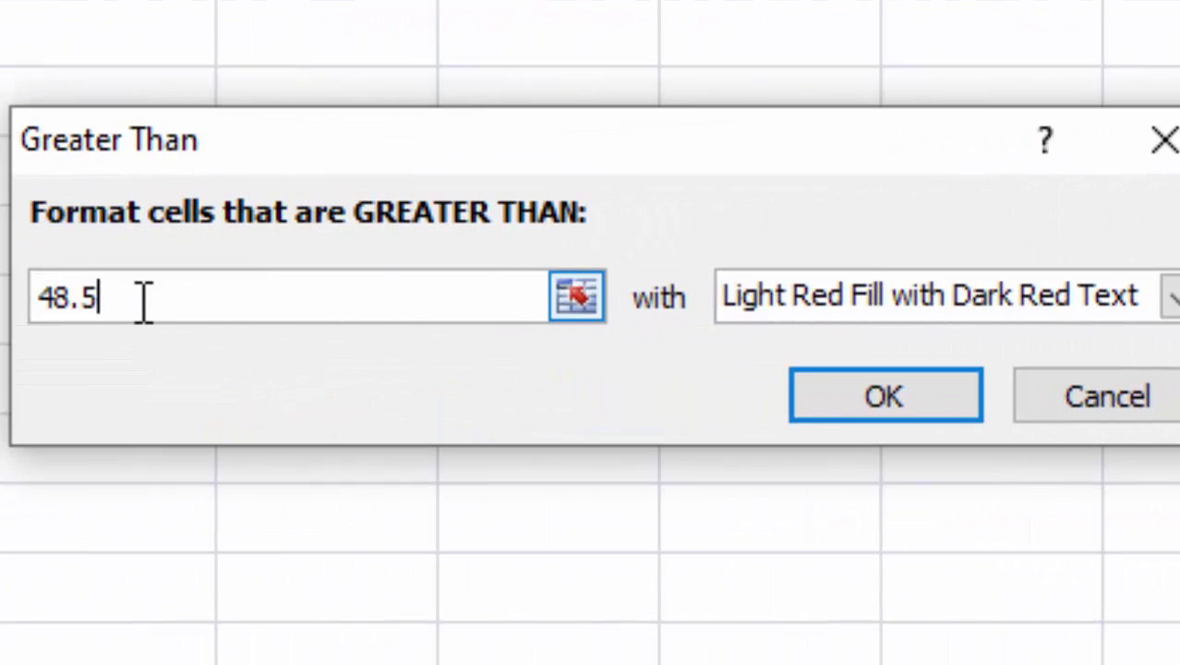
{"action": "left_click_drag", "start_coordinate": [143, 299], "coordinate": [5, 296]}
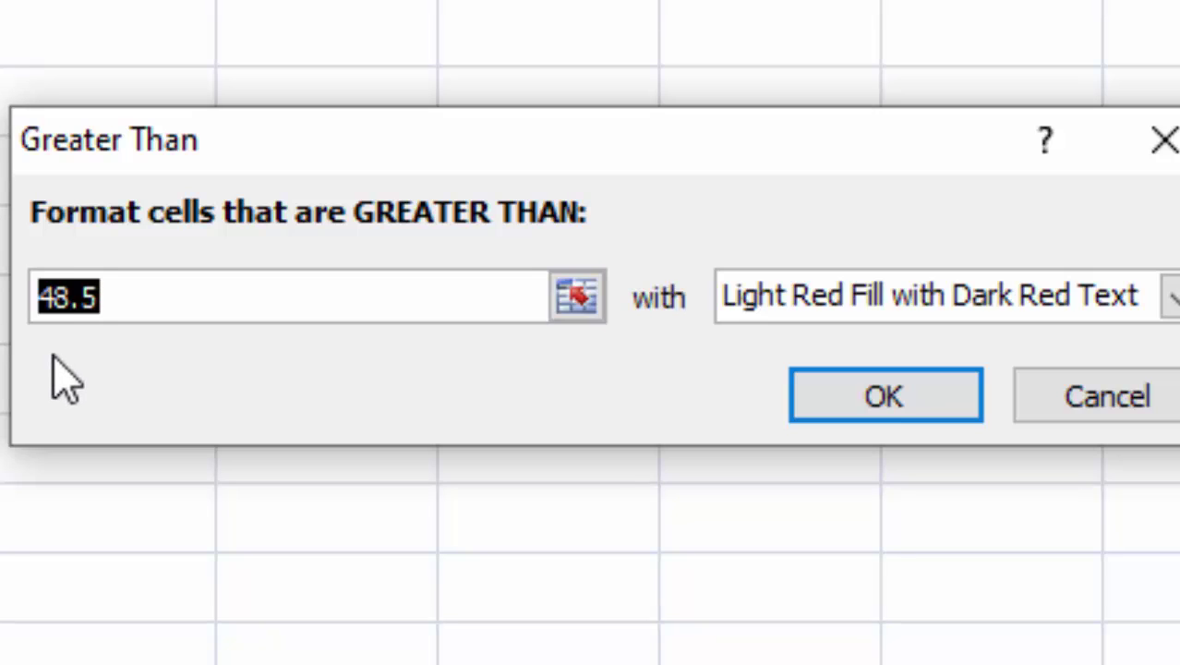
{"action": "type", "text": "40"}
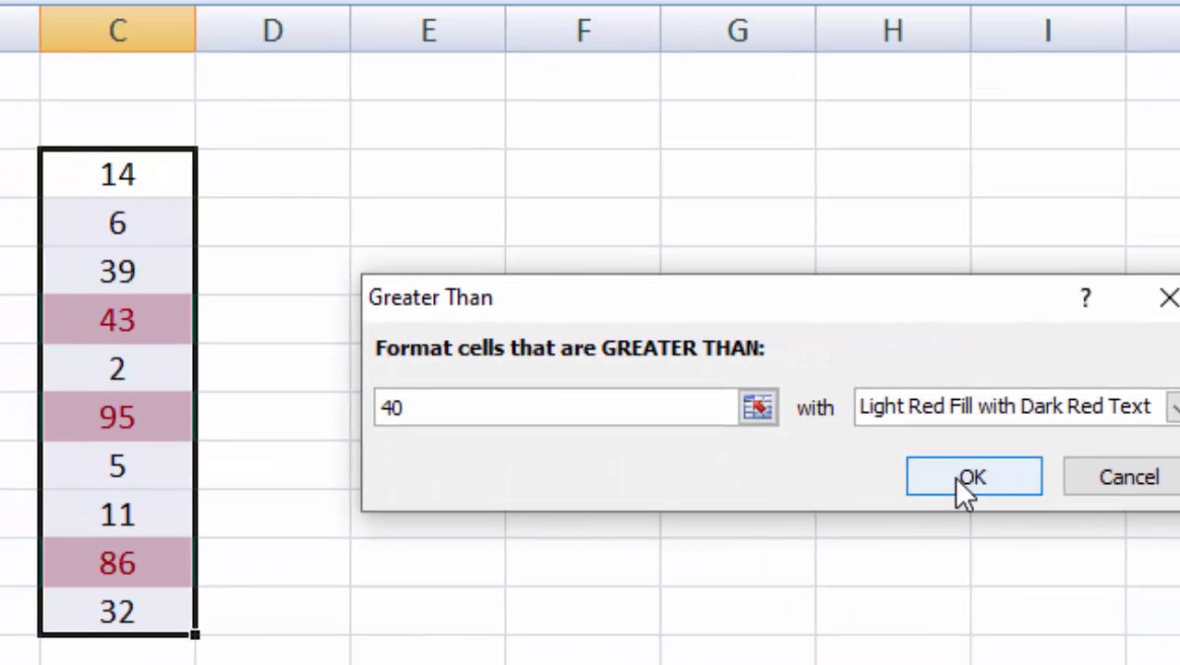
{"action": "left_click", "coordinate": [947, 469]}
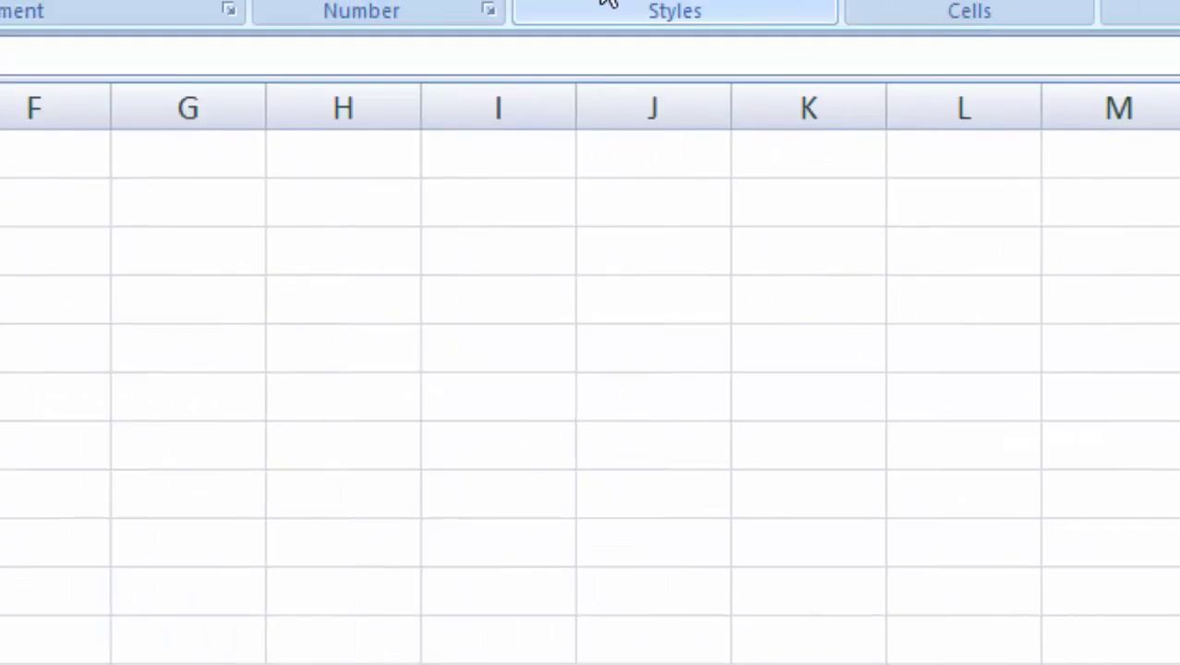
Step: Add a rule highlighting the values in C3:C12 between 30 and 60 with Light Red Fill with Dark Red Text
{"action": "left_click", "coordinate": [100, 37]}
{"action": "mouse_move", "coordinate": [356, 120]}
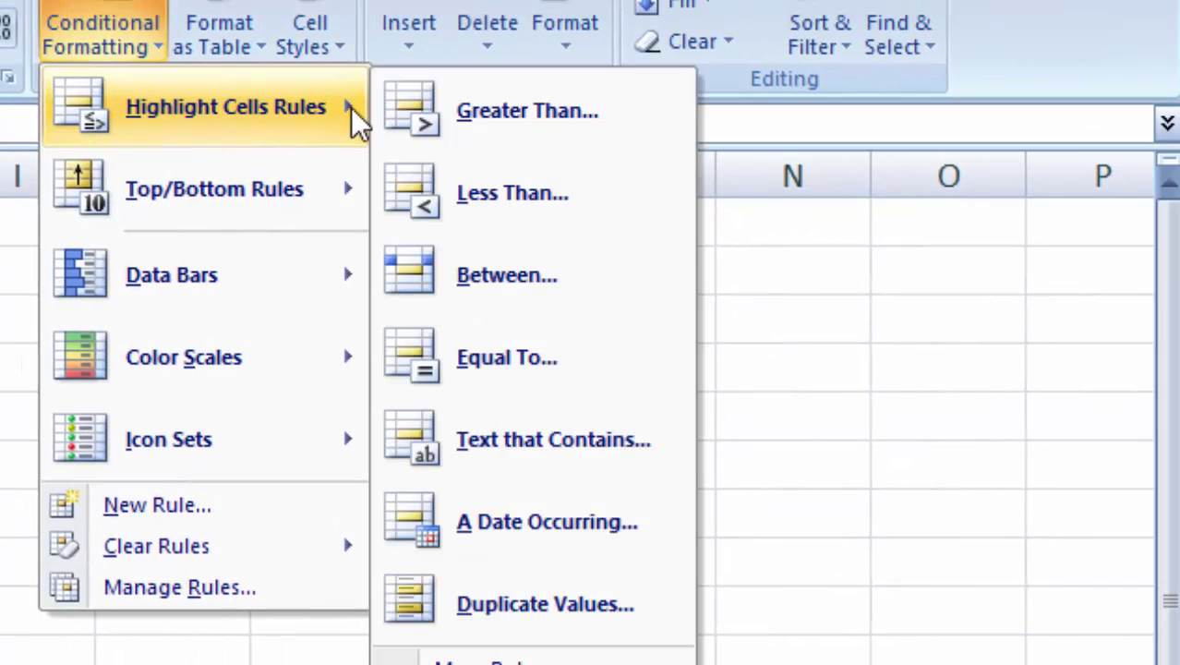
{"action": "left_click", "coordinate": [489, 274]}
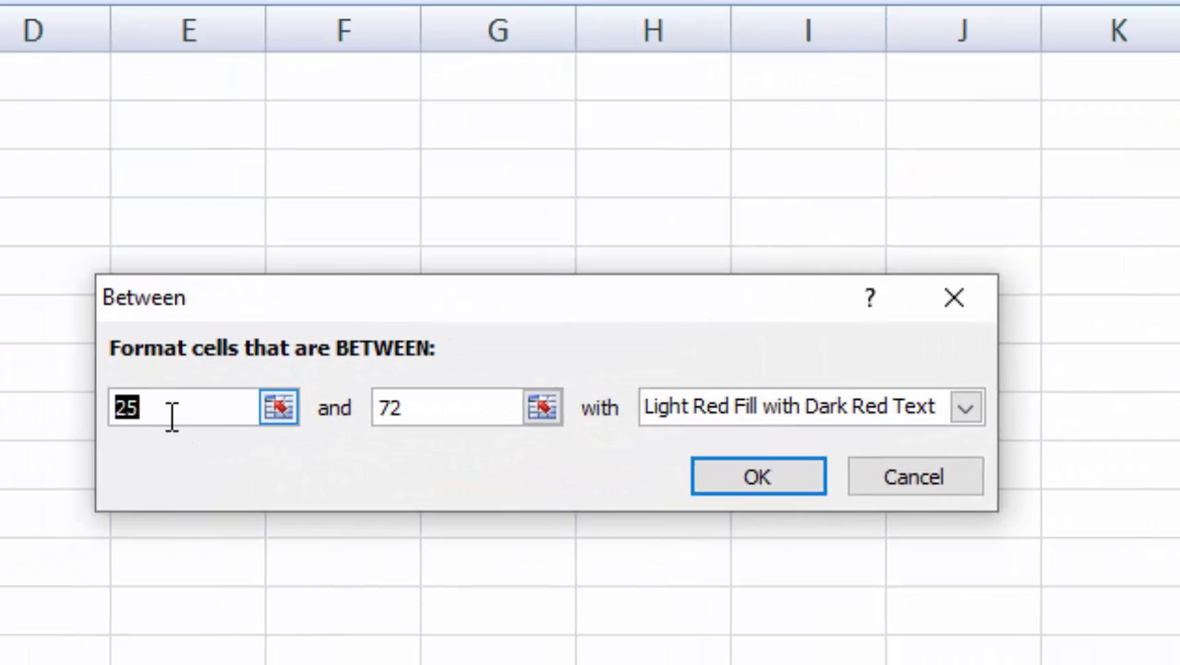
{"action": "left_click", "coordinate": [168, 413]}
{"action": "left_click_drag", "start_coordinate": [169, 416], "coordinate": [72, 401]}
{"action": "type", "text": "30"}
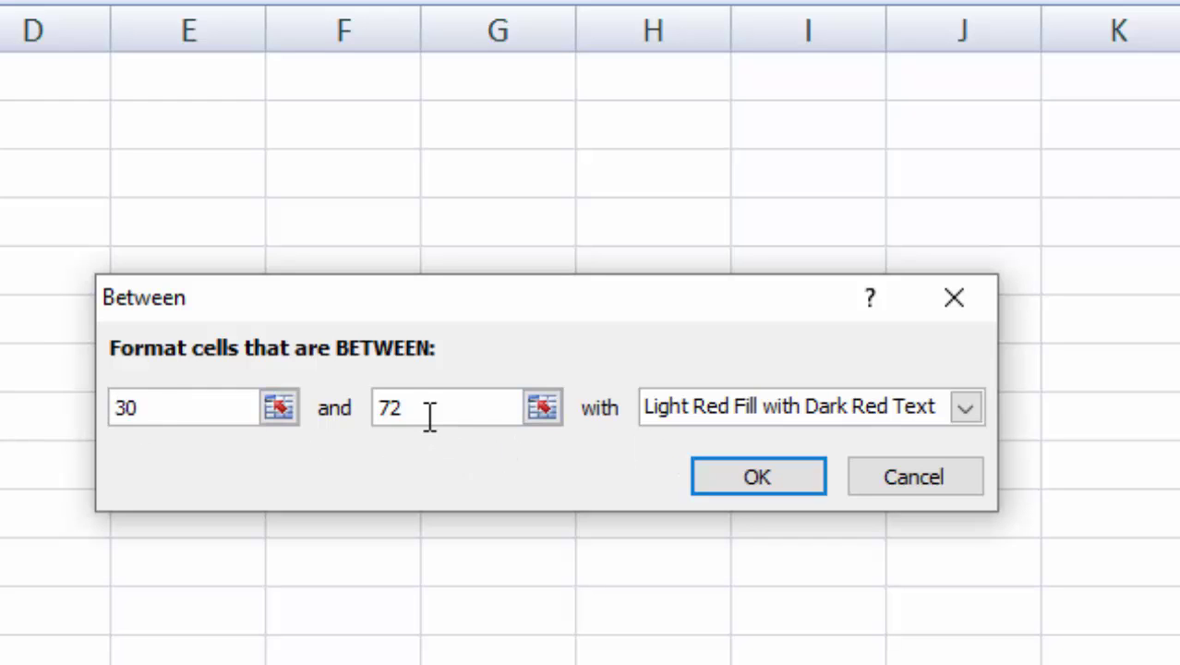
{"action": "left_click_drag", "start_coordinate": [430, 416], "coordinate": [337, 411]}
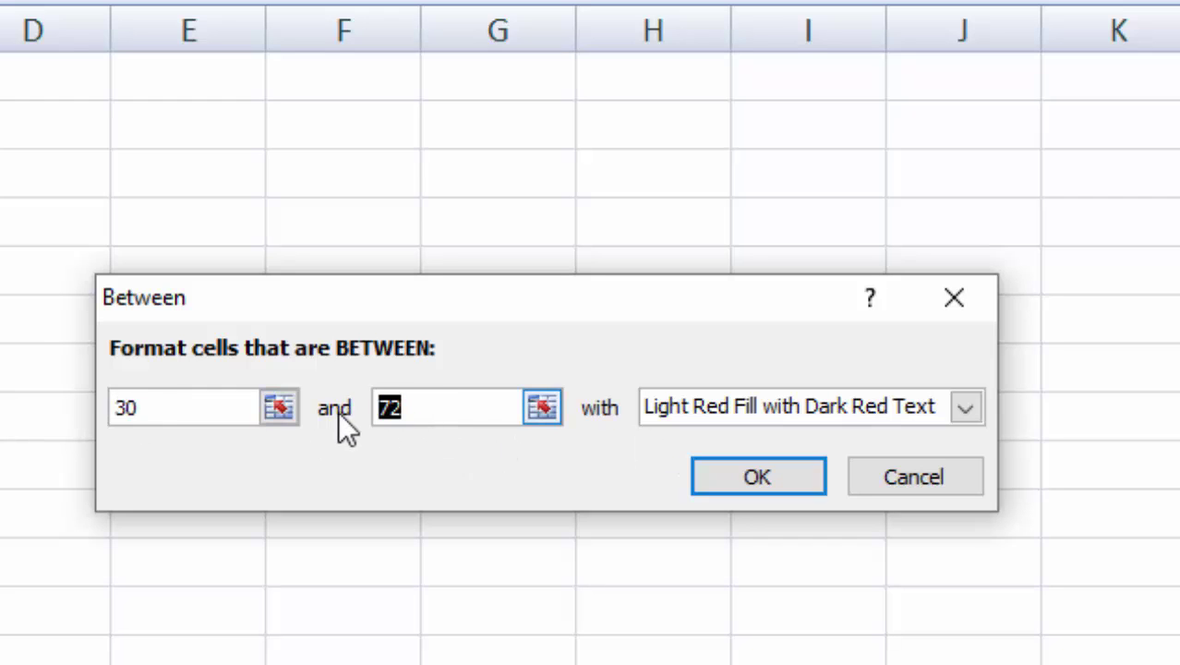
{"action": "type", "text": "60"}
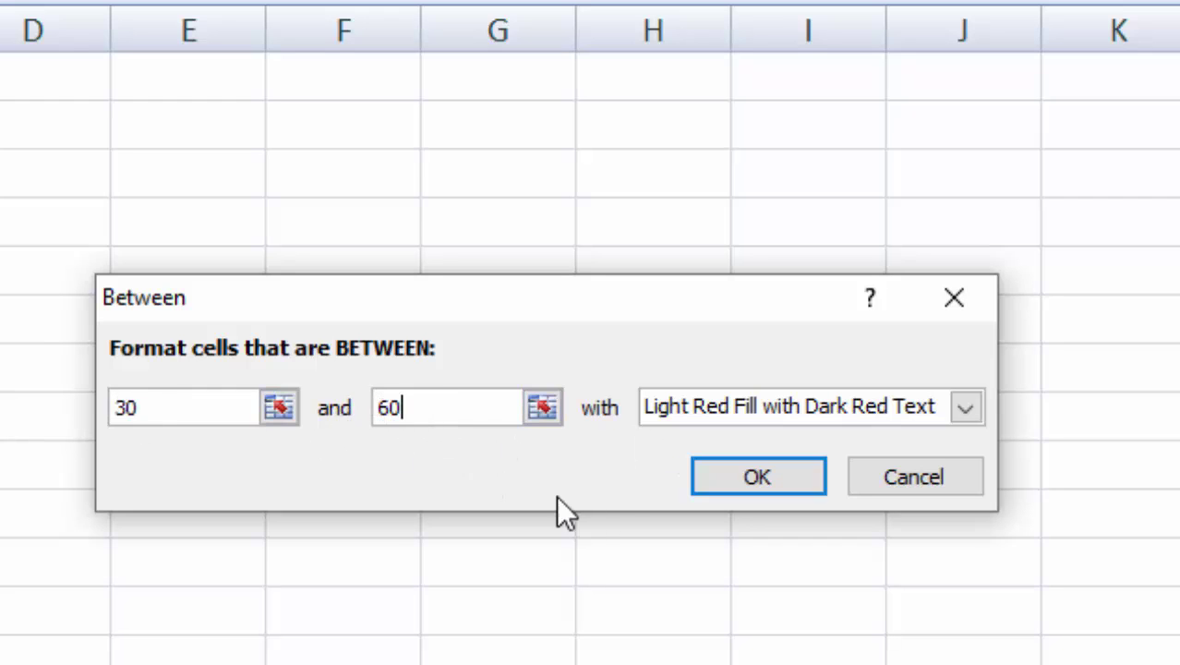
{"action": "left_click", "coordinate": [735, 478]}
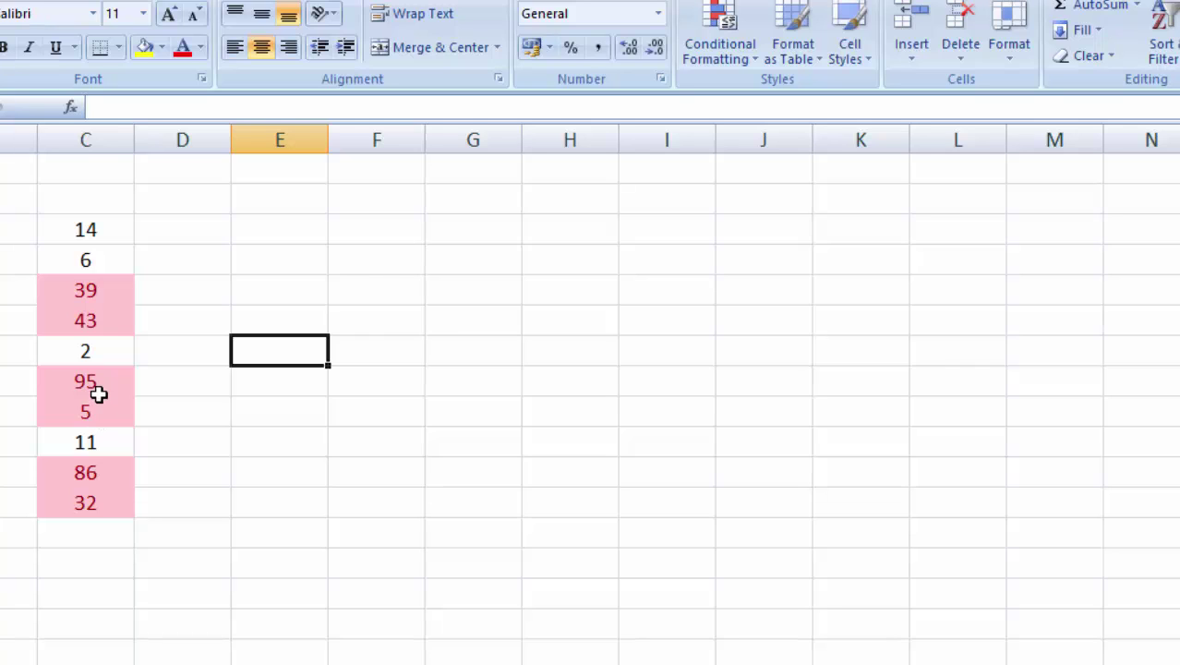
Step: Clear the conditional formatting rules from the selected cells C3:C12
{"action": "left_click_drag", "start_coordinate": [102, 230], "coordinate": [105, 495]}
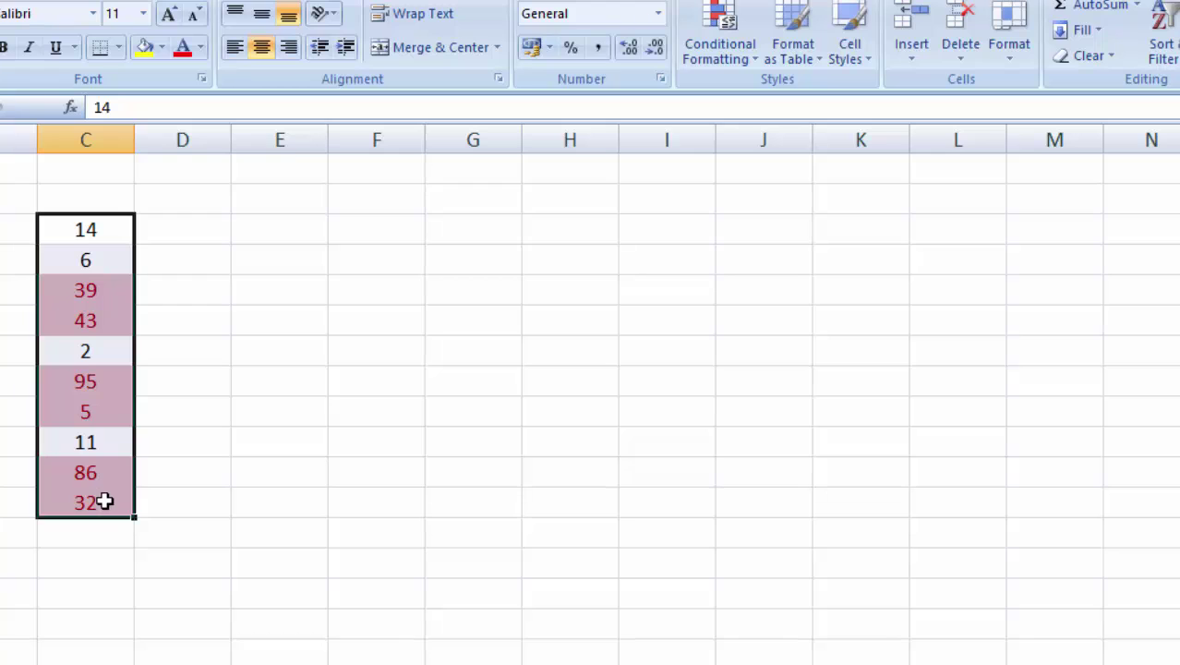
{"action": "left_click", "coordinate": [269, 344]}
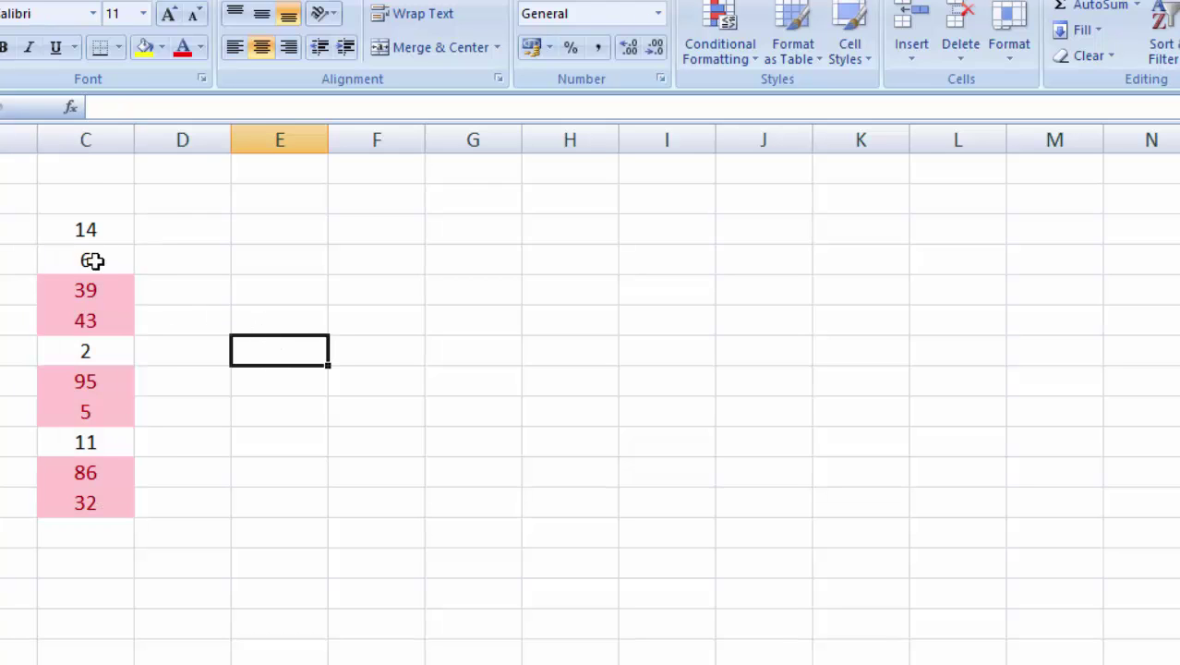
{"action": "left_click_drag", "start_coordinate": [86, 231], "coordinate": [92, 490]}
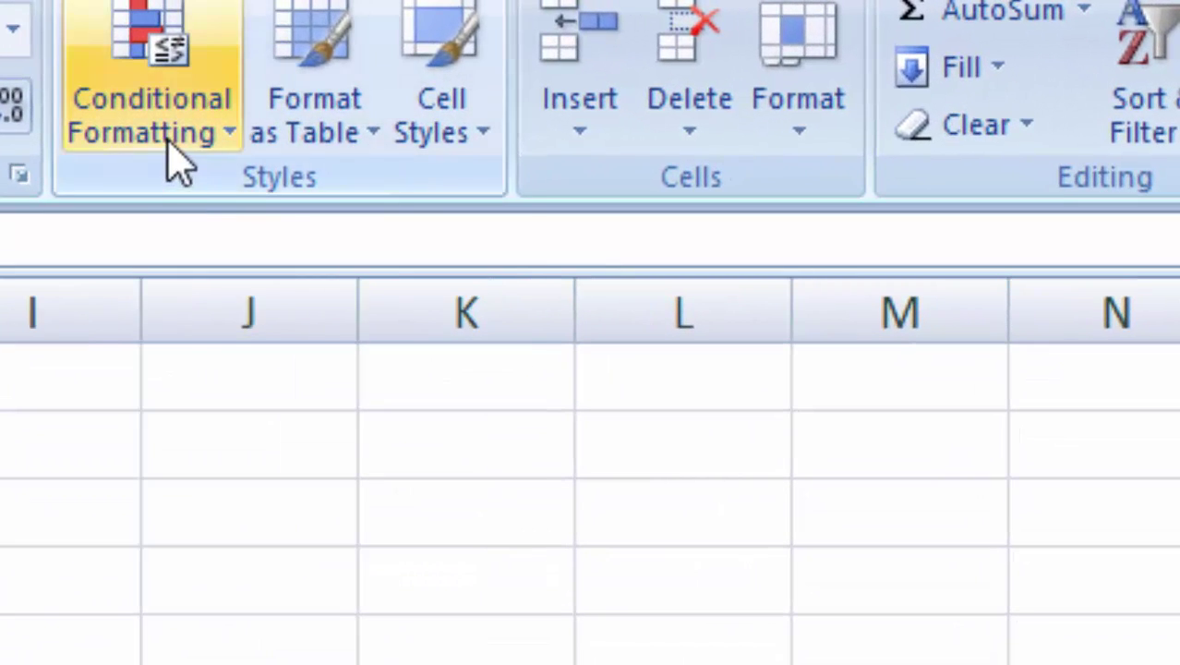
{"action": "left_click", "coordinate": [595, 80]}
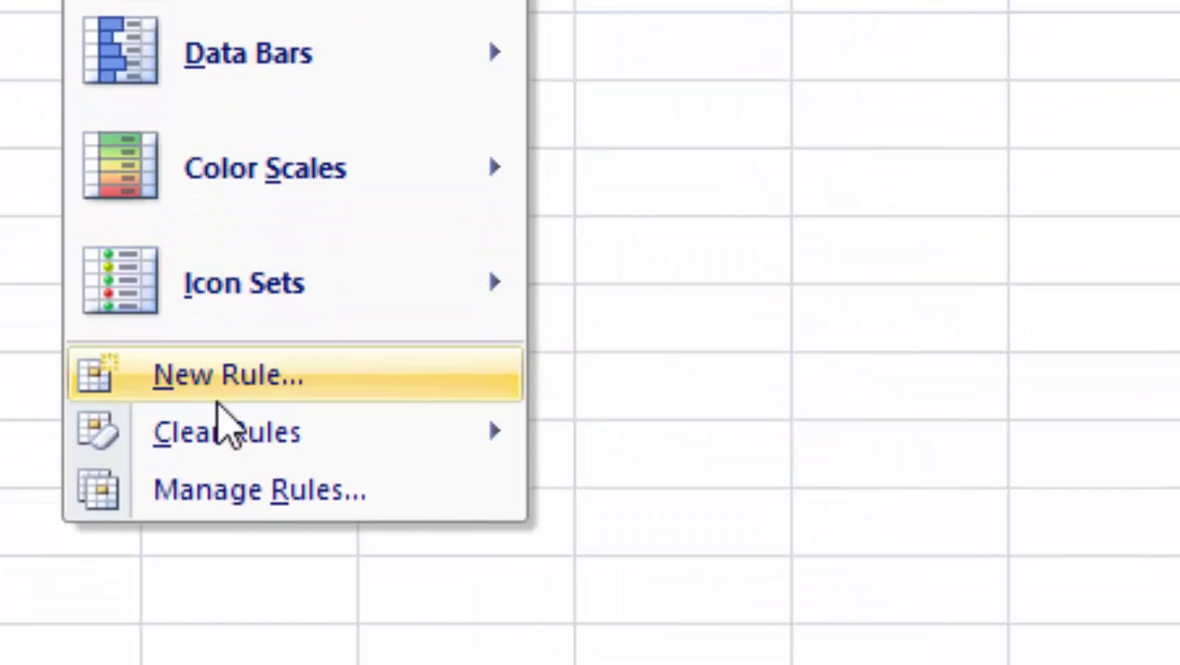
{"action": "mouse_move", "coordinate": [220, 436]}
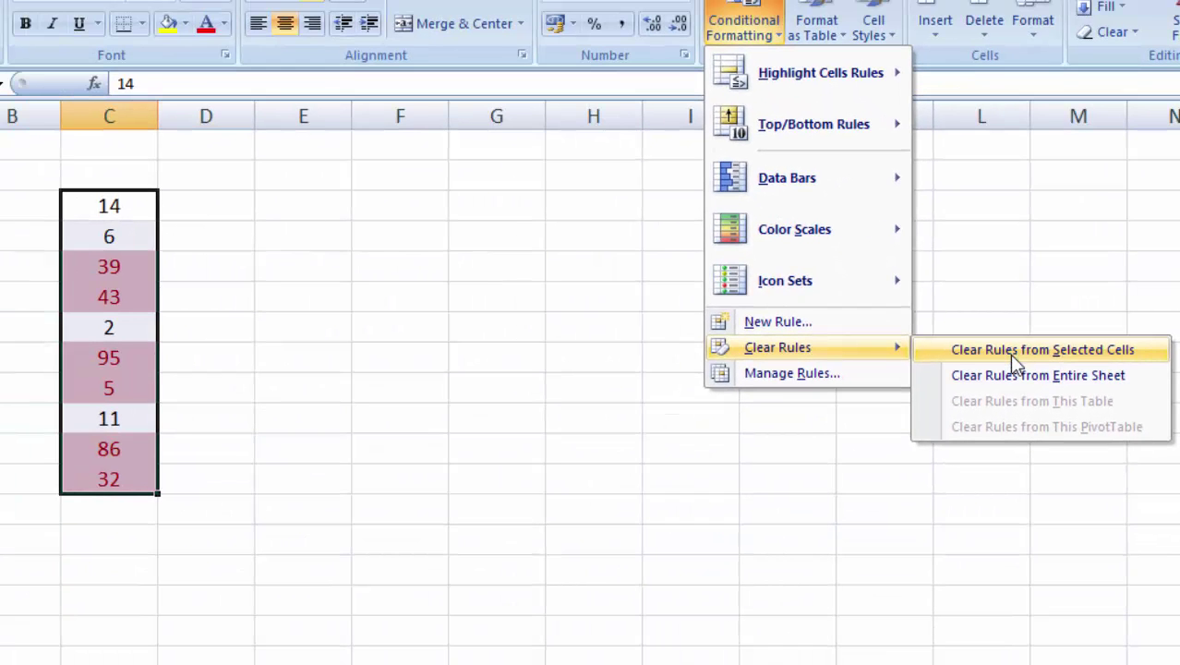
{"action": "left_click", "coordinate": [1013, 358]}
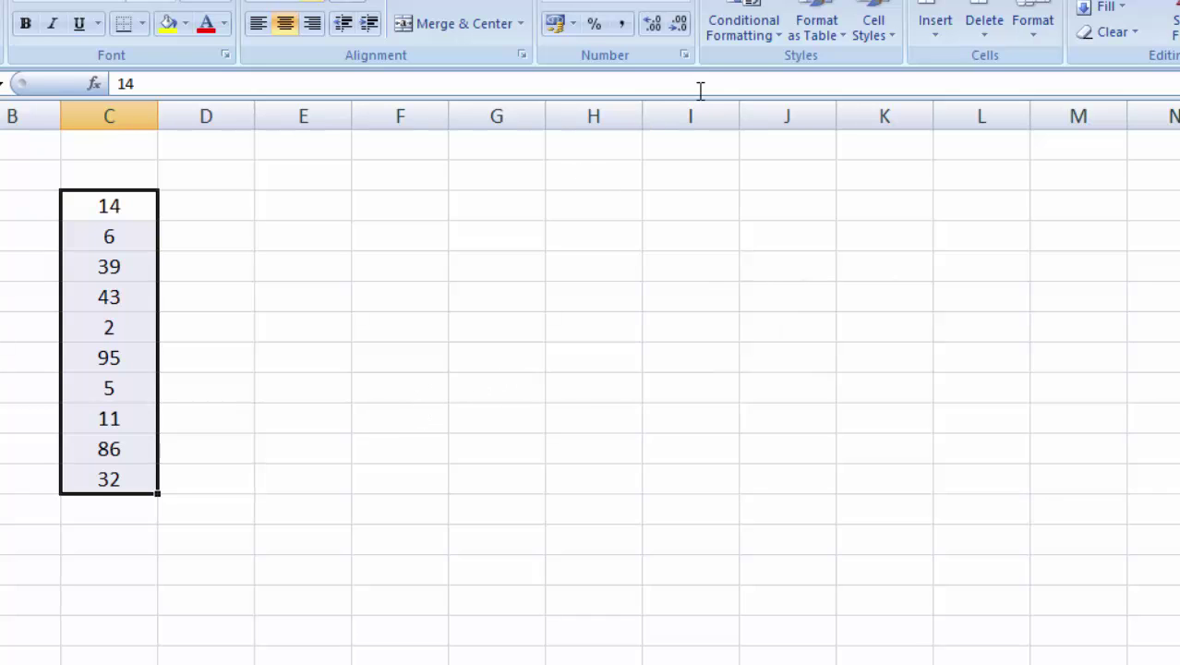
Step: Highlight the cells in C3:C12 that are equal to 5 with Light Red Fill with Dark Red Text
{"action": "left_click", "coordinate": [744, 28]}
{"action": "mouse_move", "coordinate": [851, 73]}
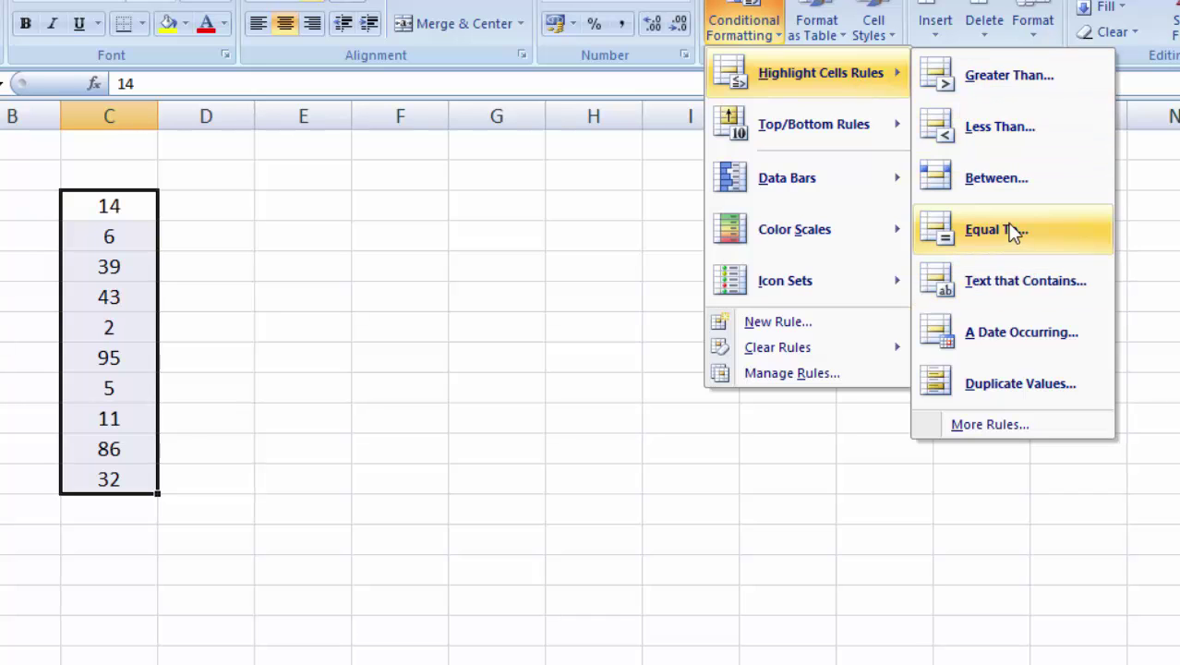
{"action": "left_click", "coordinate": [1014, 233]}
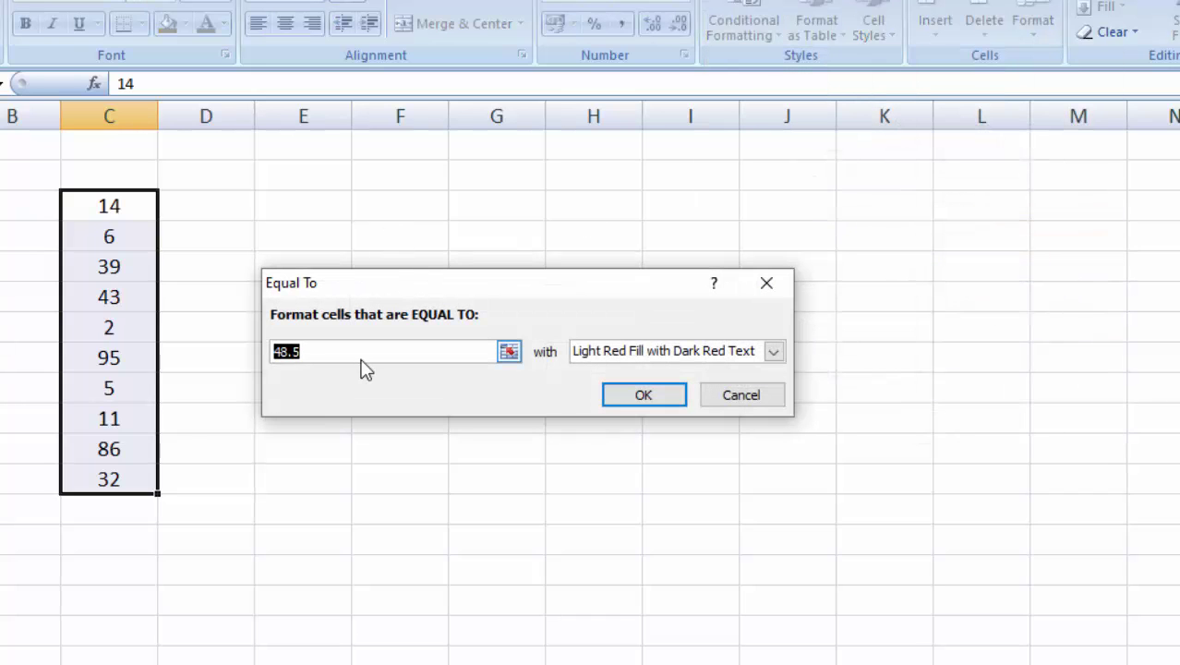
{"action": "type", "text": "5"}
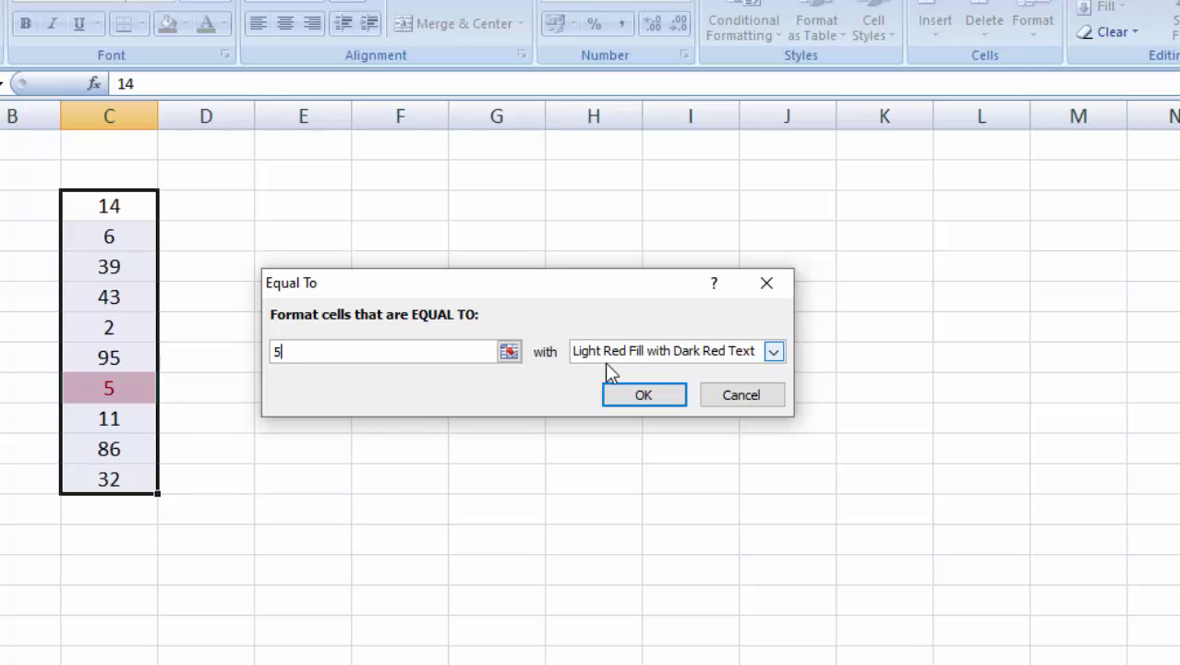
{"action": "left_click", "coordinate": [625, 395]}
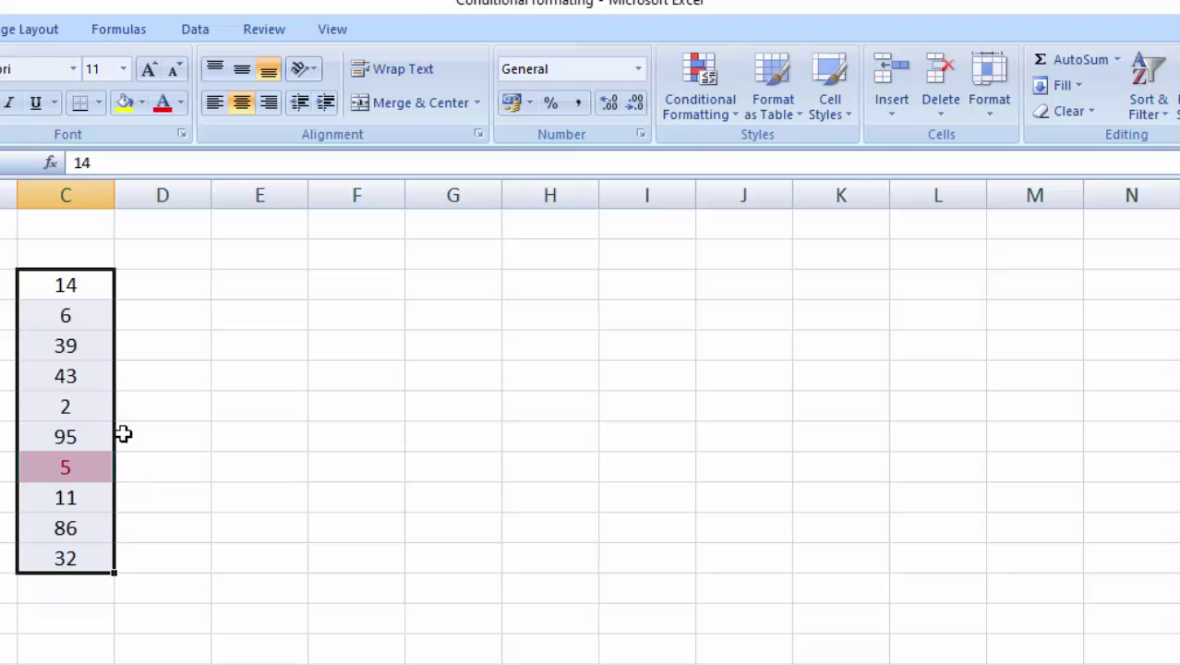
Step: Edit the "Cell Value = 5" conditional formatting rule so matching cells use a gold font colour, and apply it
{"action": "left_click", "coordinate": [710, 115]}
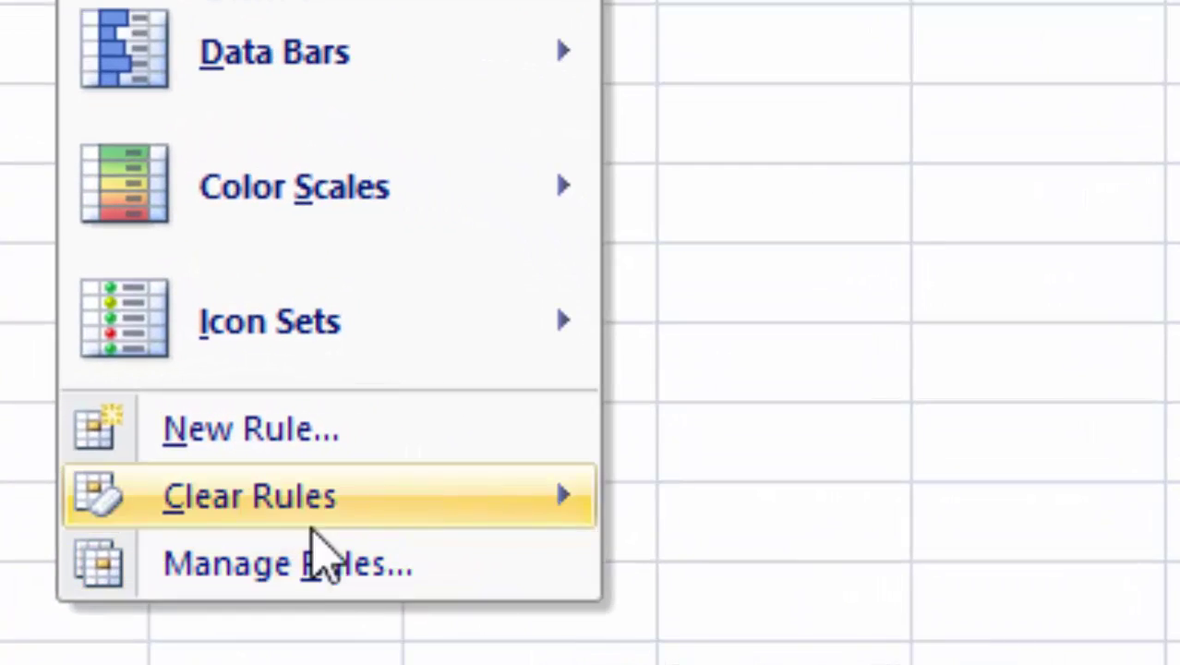
{"action": "left_click", "coordinate": [312, 560]}
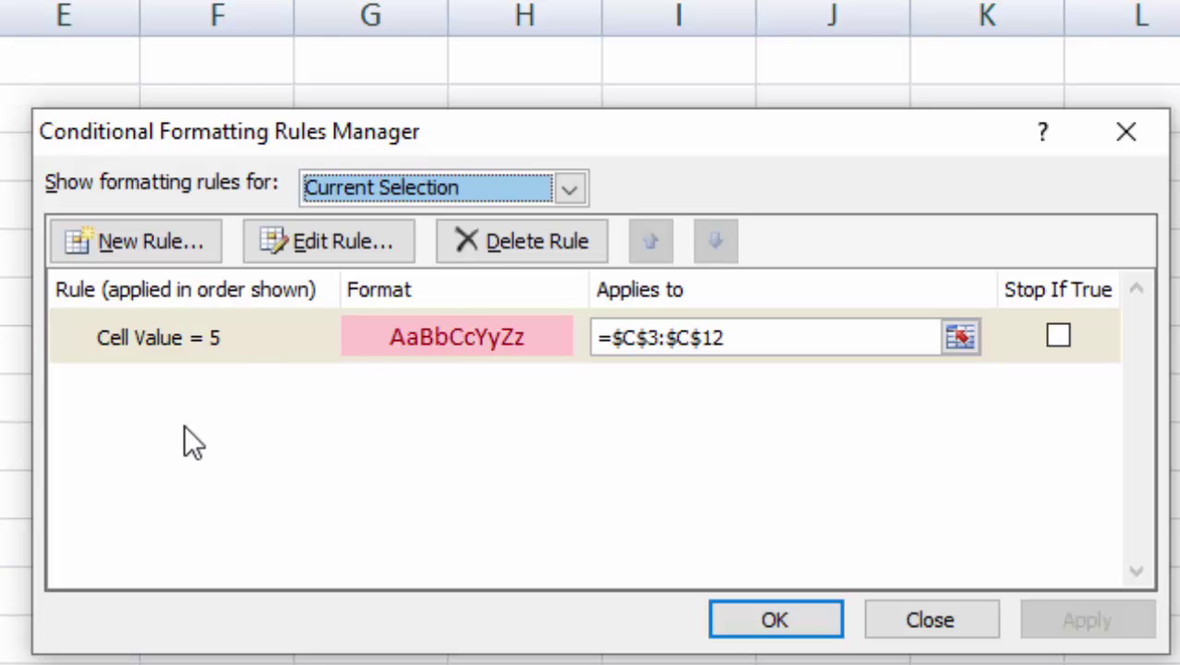
{"action": "left_click", "coordinate": [445, 339]}
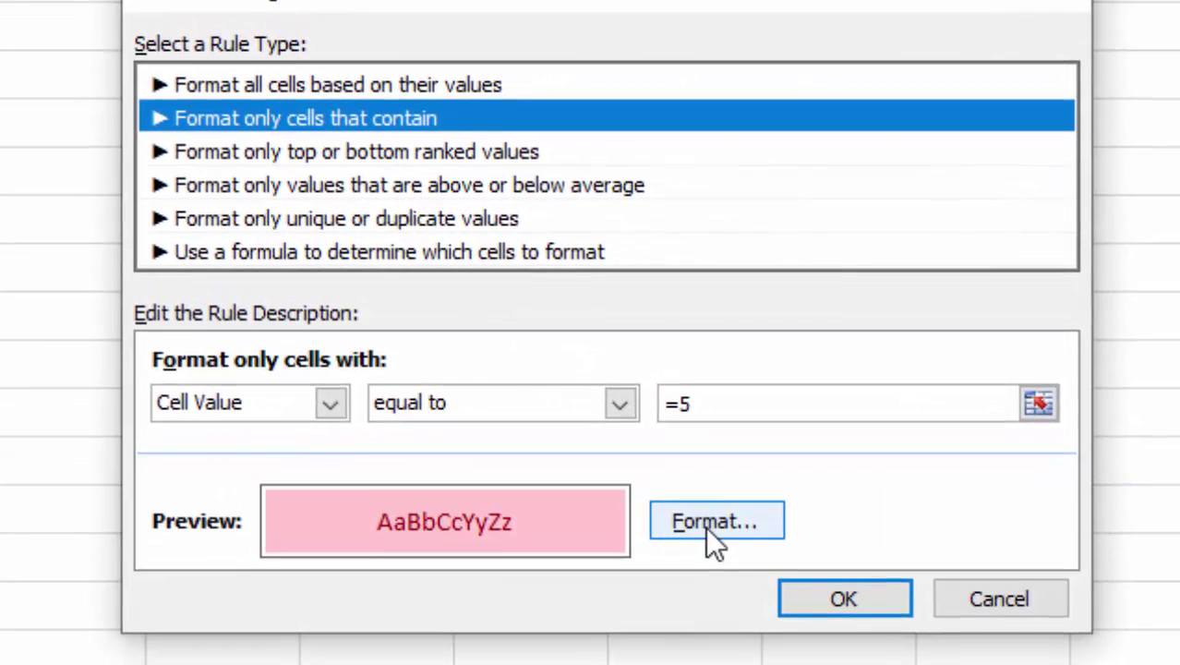
{"action": "left_click", "coordinate": [697, 605]}
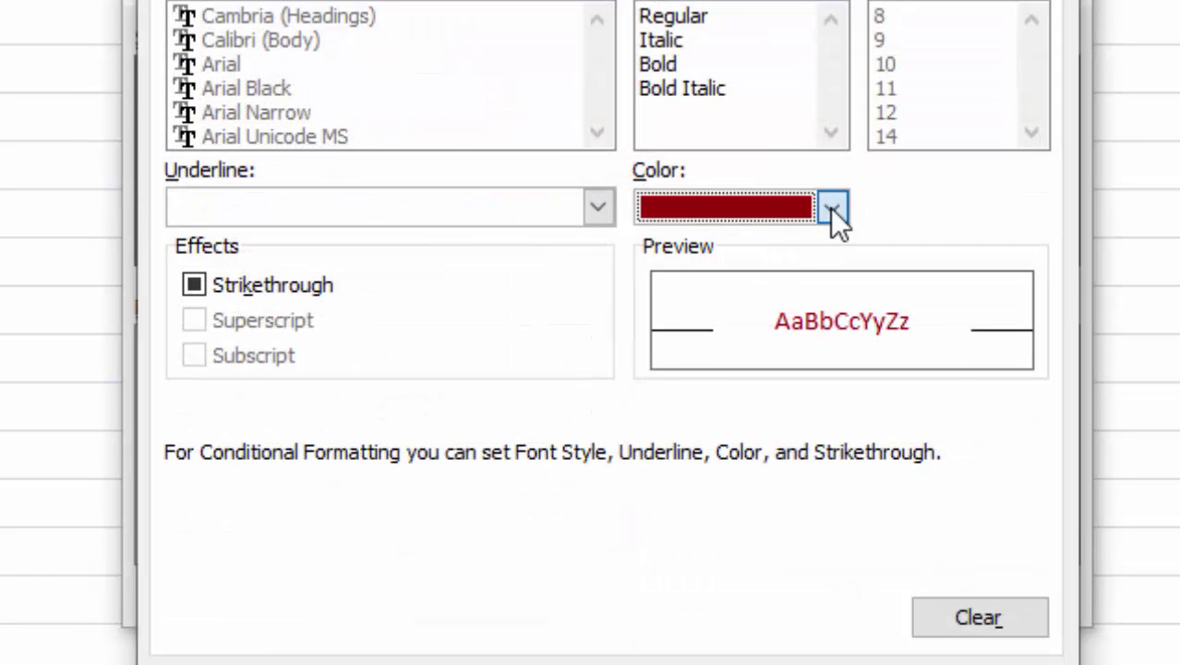
{"action": "left_click", "coordinate": [831, 212]}
{"action": "left_click", "coordinate": [716, 525]}
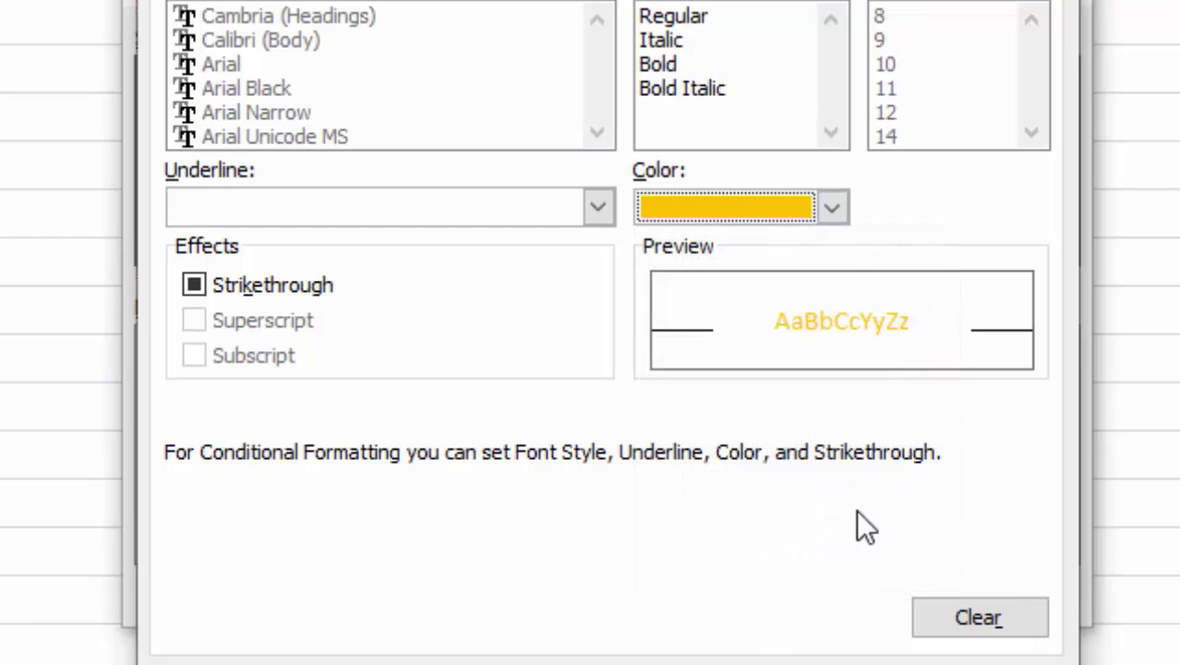
{"action": "key", "text": "Return"}
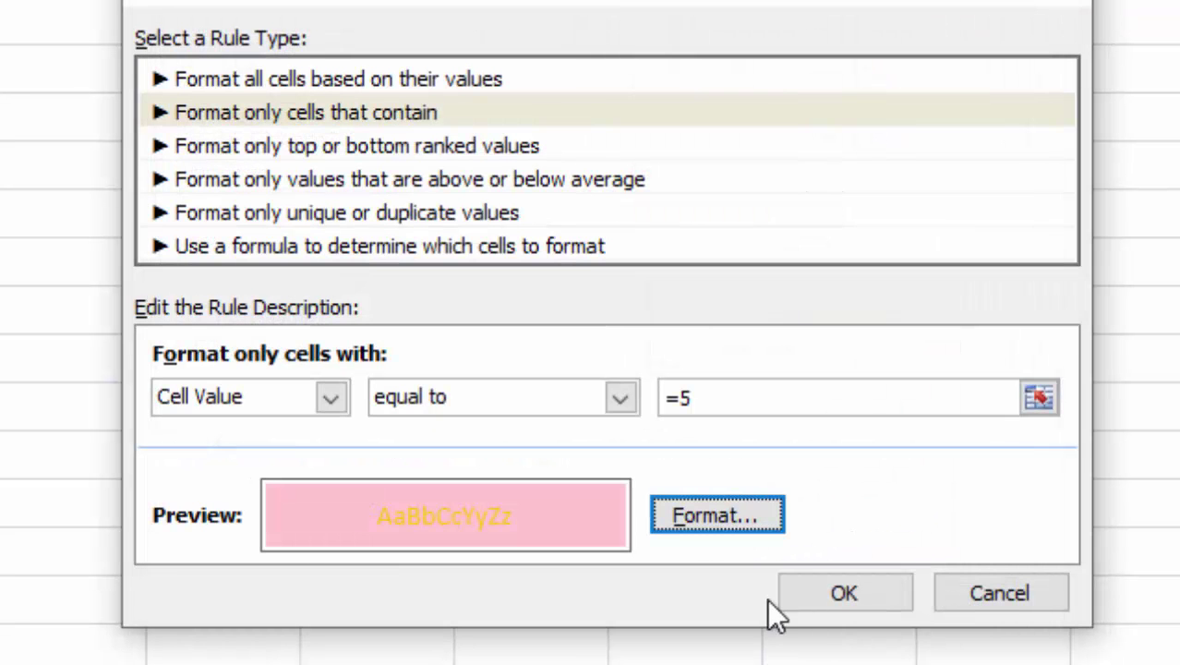
{"action": "left_click", "coordinate": [816, 591]}
{"action": "left_click", "coordinate": [785, 542]}
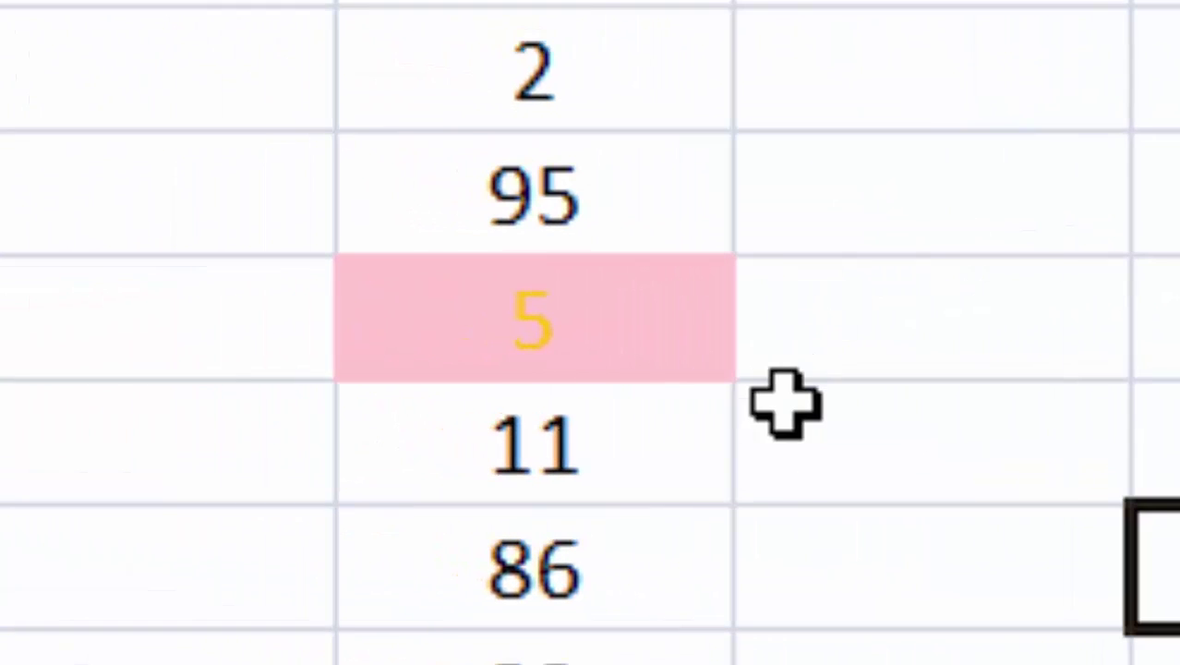
{"action": "left_click", "coordinate": [1154, 442]}
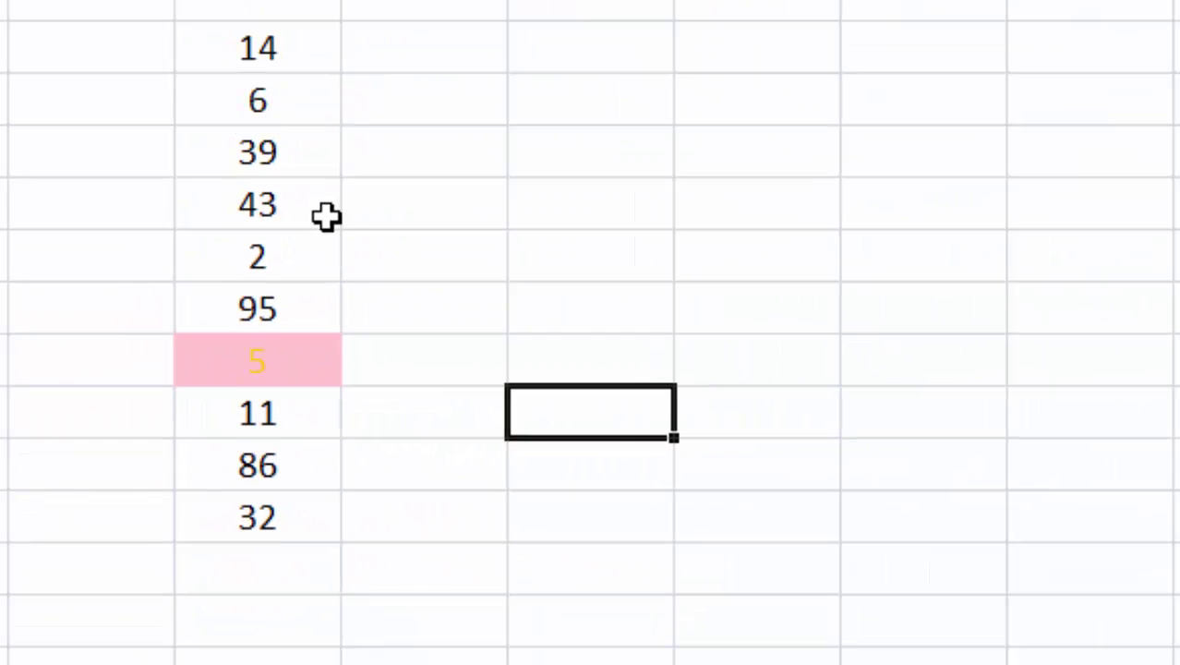
{"action": "left_click", "coordinate": [437, 233]}
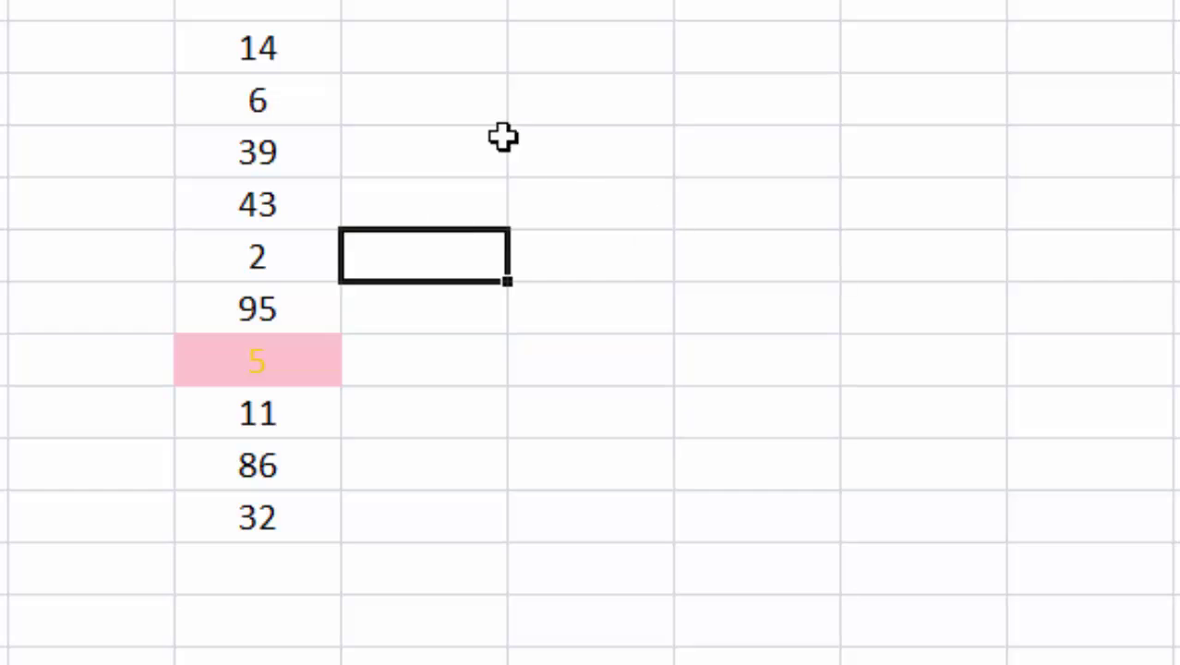
{"action": "left_click_drag", "start_coordinate": [283, 38], "coordinate": [255, 511]}
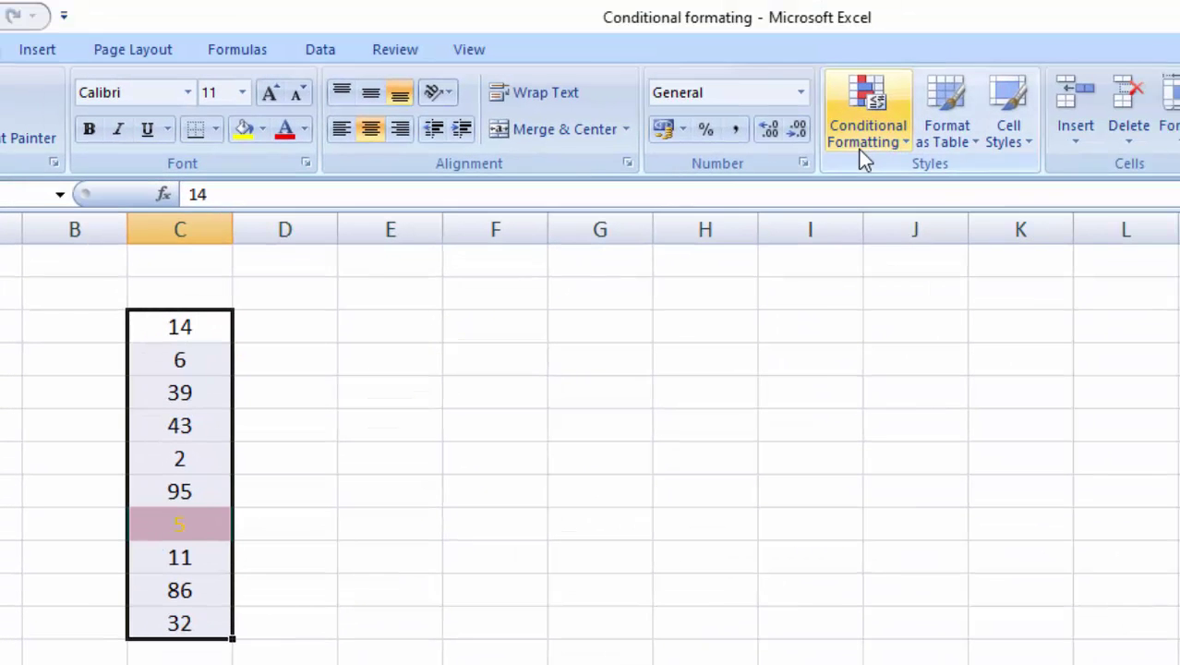
{"action": "left_click", "coordinate": [860, 153]}
{"action": "mouse_move", "coordinate": [999, 195]}
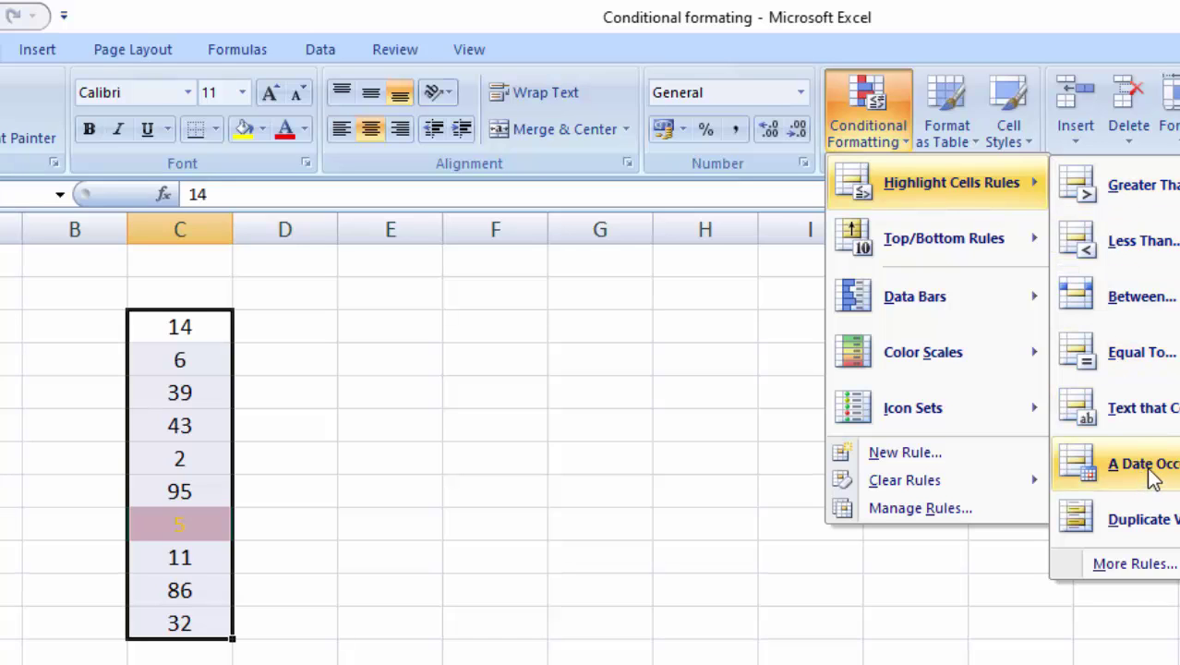
{"action": "left_click", "coordinate": [407, 452]}
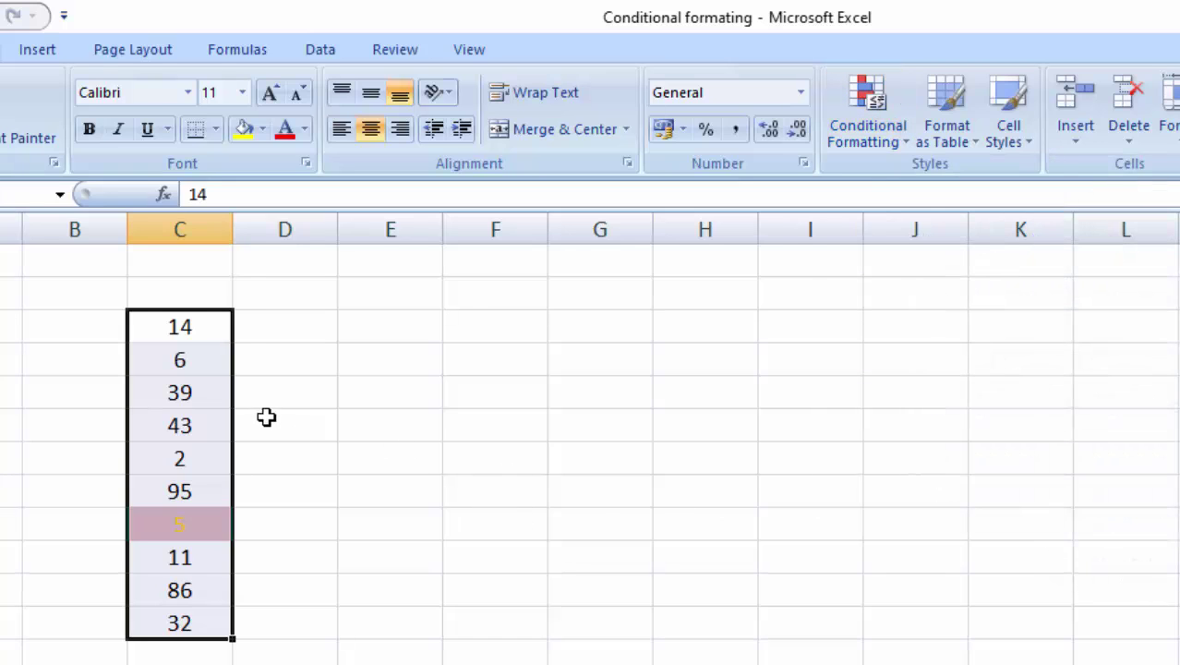
Step: Replace the value in cell C6 with 6 so the number list contains a duplicate
{"action": "left_click", "coordinate": [180, 426]}
{"action": "type", "text": "6"}
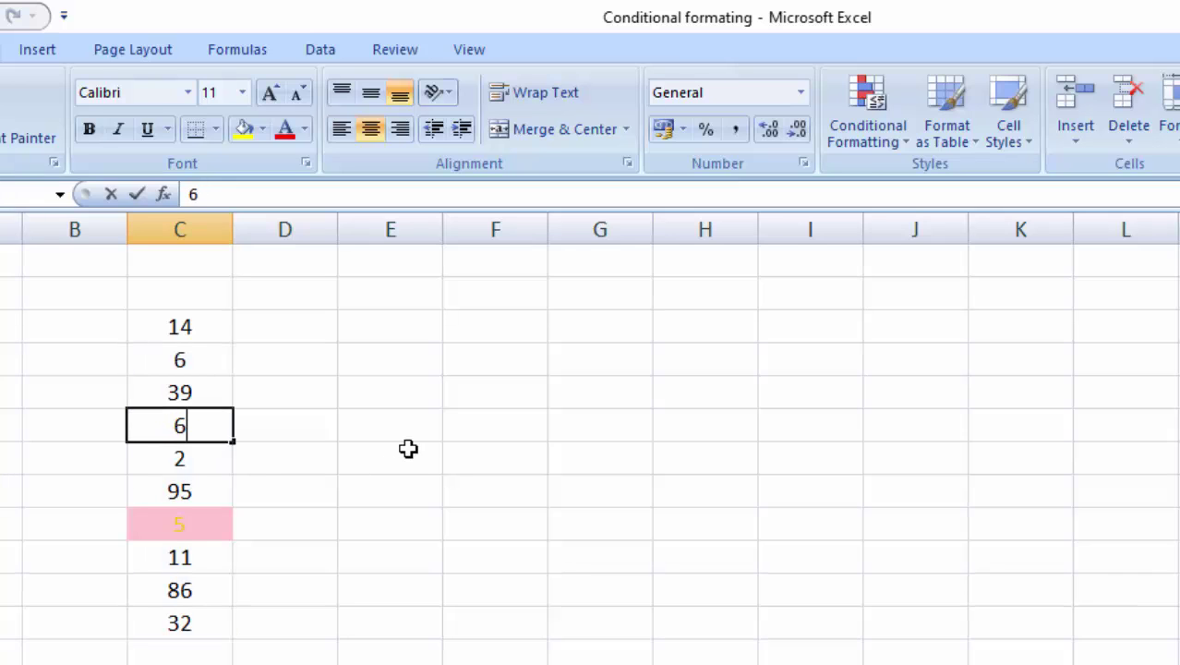
{"action": "left_click", "coordinate": [474, 495]}
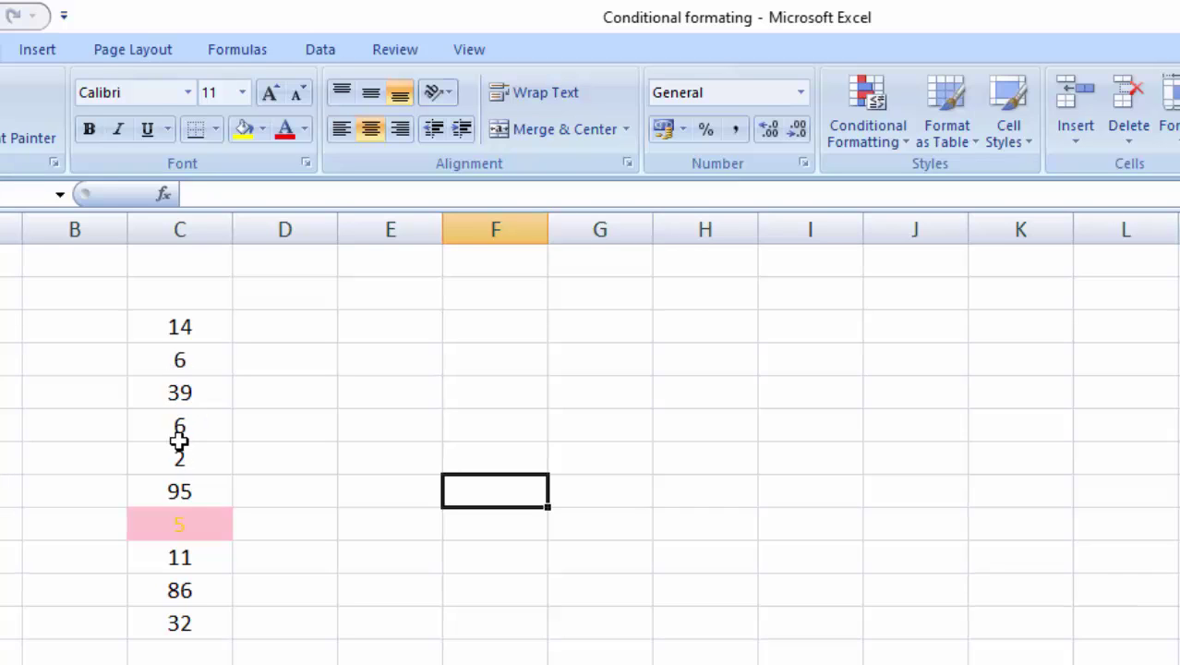
{"action": "left_click", "coordinate": [200, 529]}
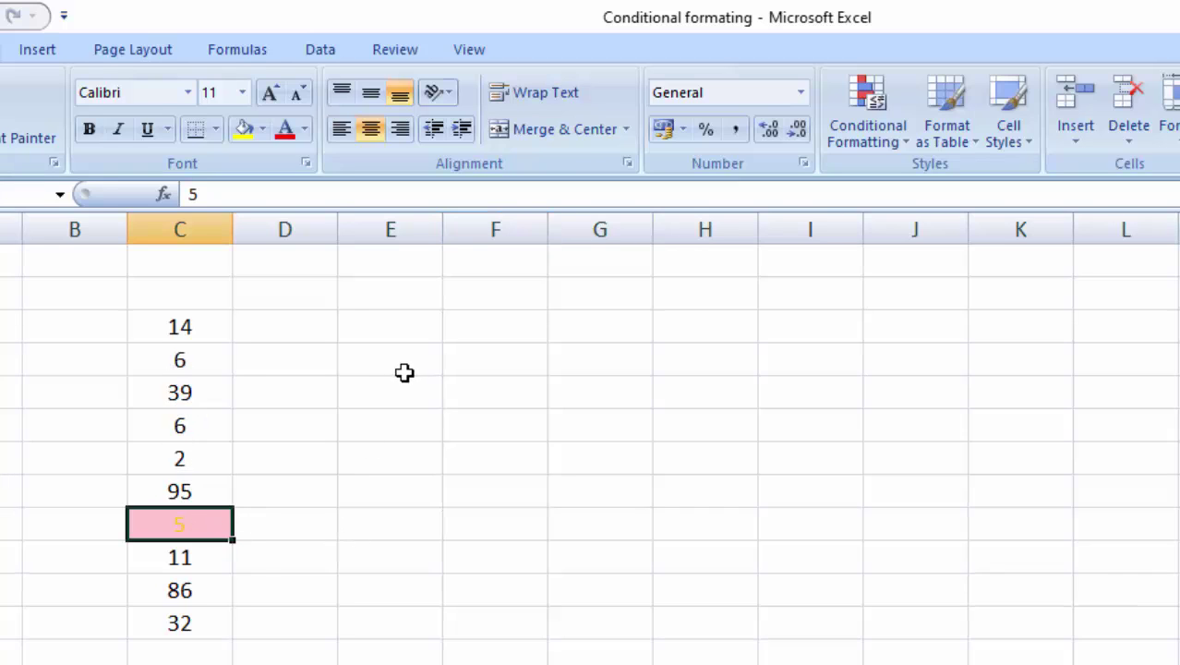
Step: Select C3:C12 and clear the equal-to-5 conditional formatting rule from the selected cells
{"action": "left_click_drag", "start_coordinate": [198, 324], "coordinate": [166, 615]}
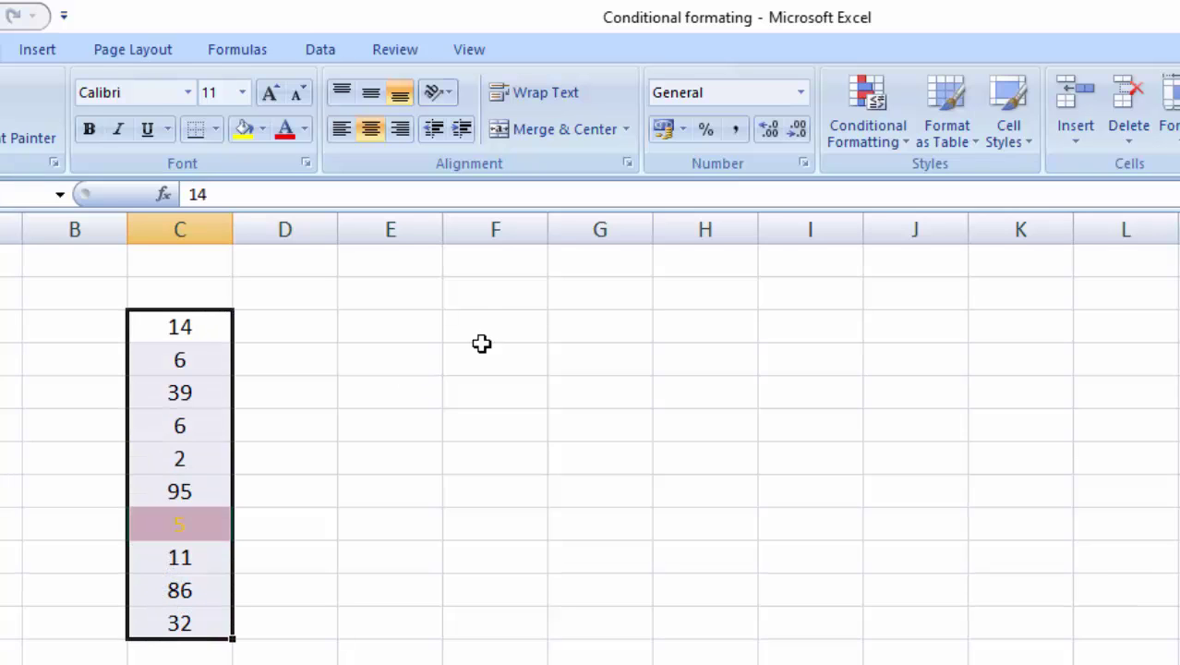
{"action": "left_click", "coordinate": [871, 145]}
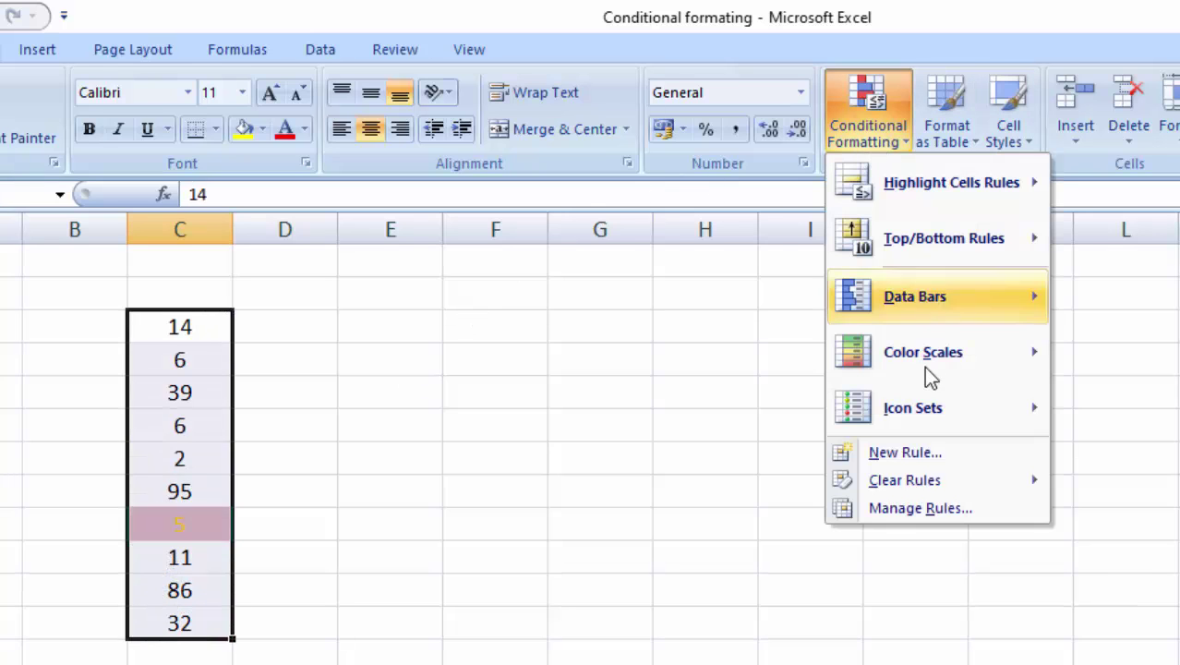
{"action": "mouse_move", "coordinate": [903, 482]}
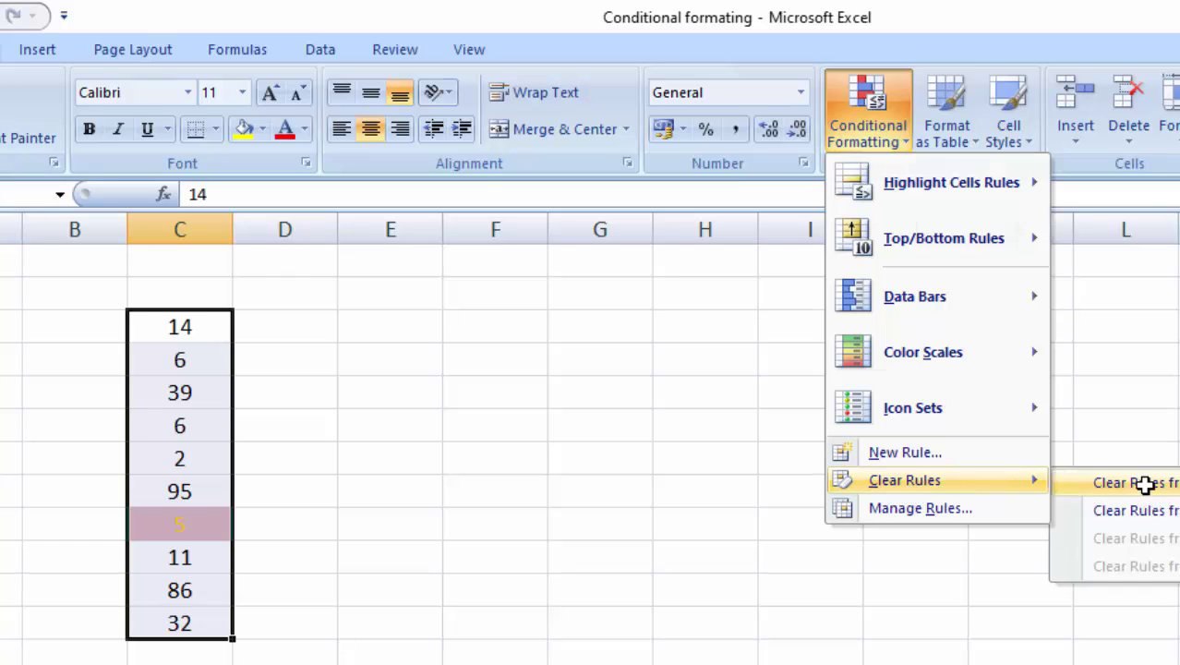
{"action": "left_click", "coordinate": [1075, 482]}
{"action": "left_click", "coordinate": [429, 464]}
Step: Highlight the duplicate values in C3:C12 with Light Red Fill with Dark Red Text
{"action": "left_click_drag", "start_coordinate": [177, 337], "coordinate": [183, 620]}
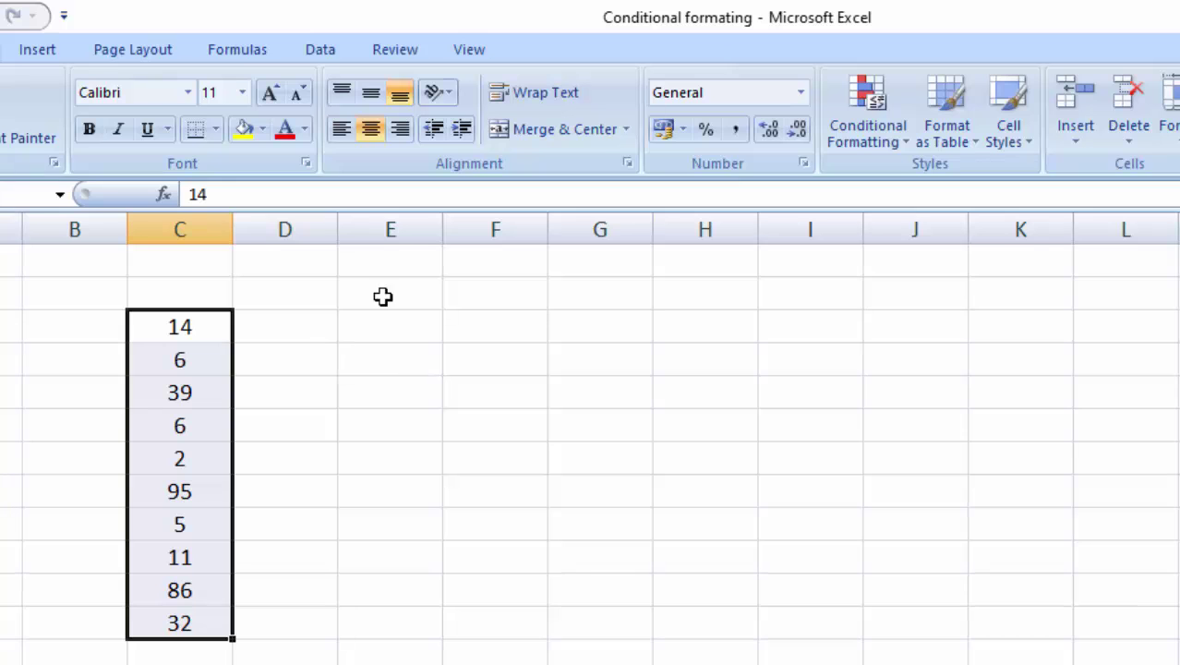
{"action": "left_click", "coordinate": [871, 142]}
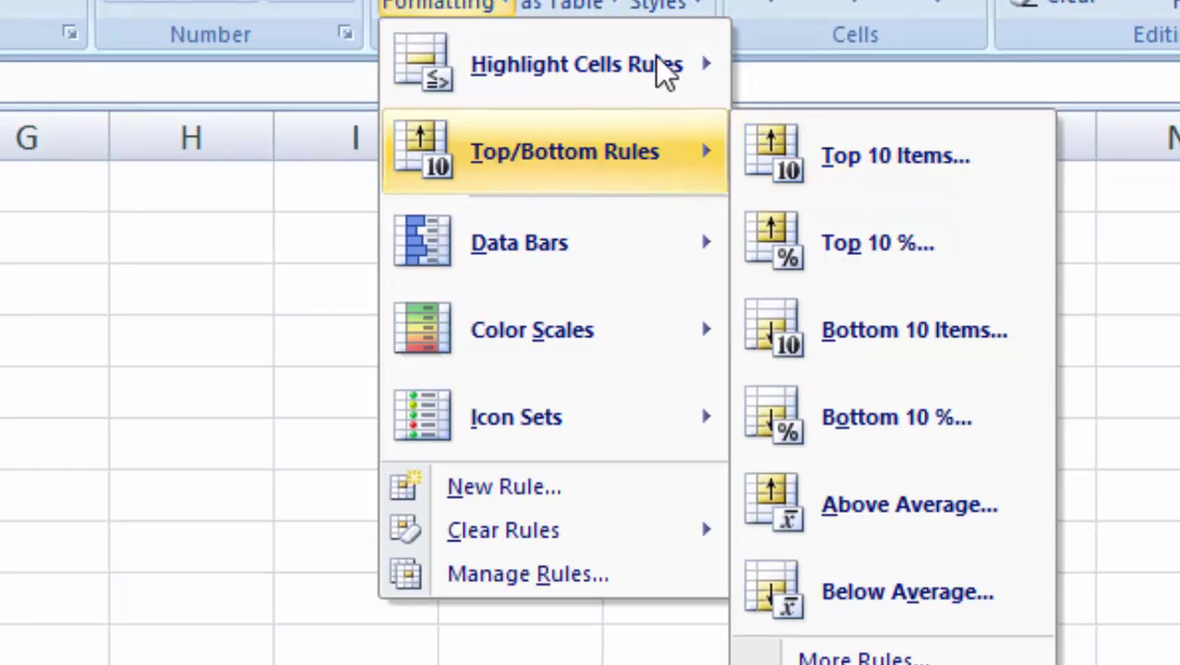
{"action": "mouse_move", "coordinate": [688, 79]}
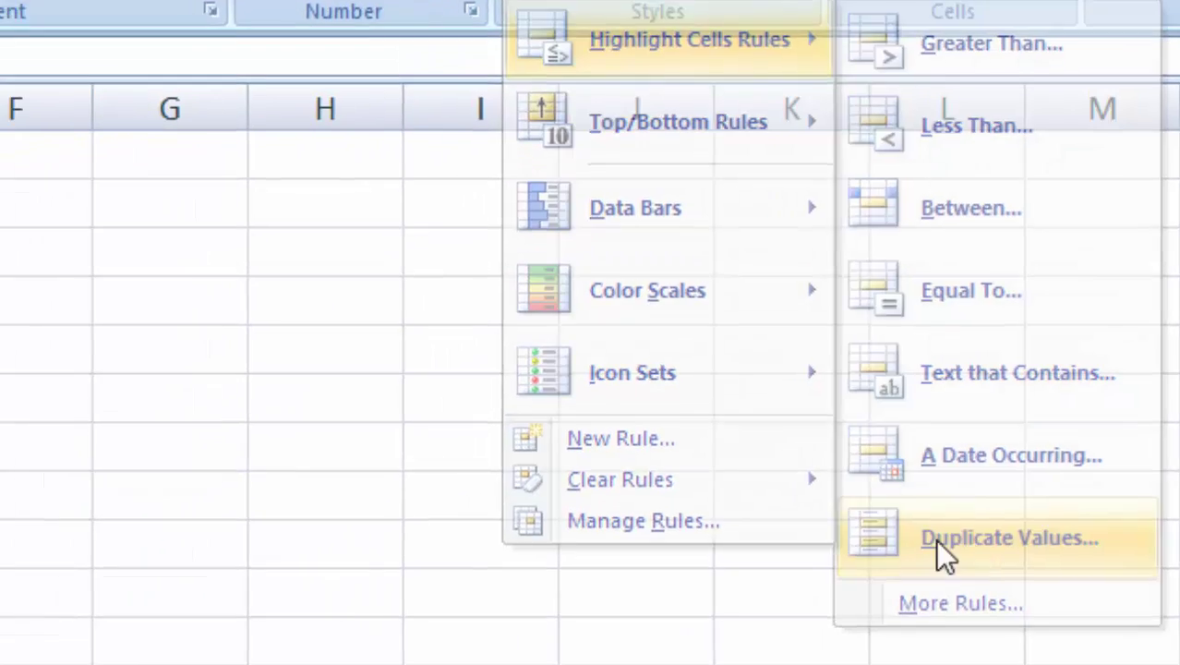
{"action": "left_click", "coordinate": [910, 600]}
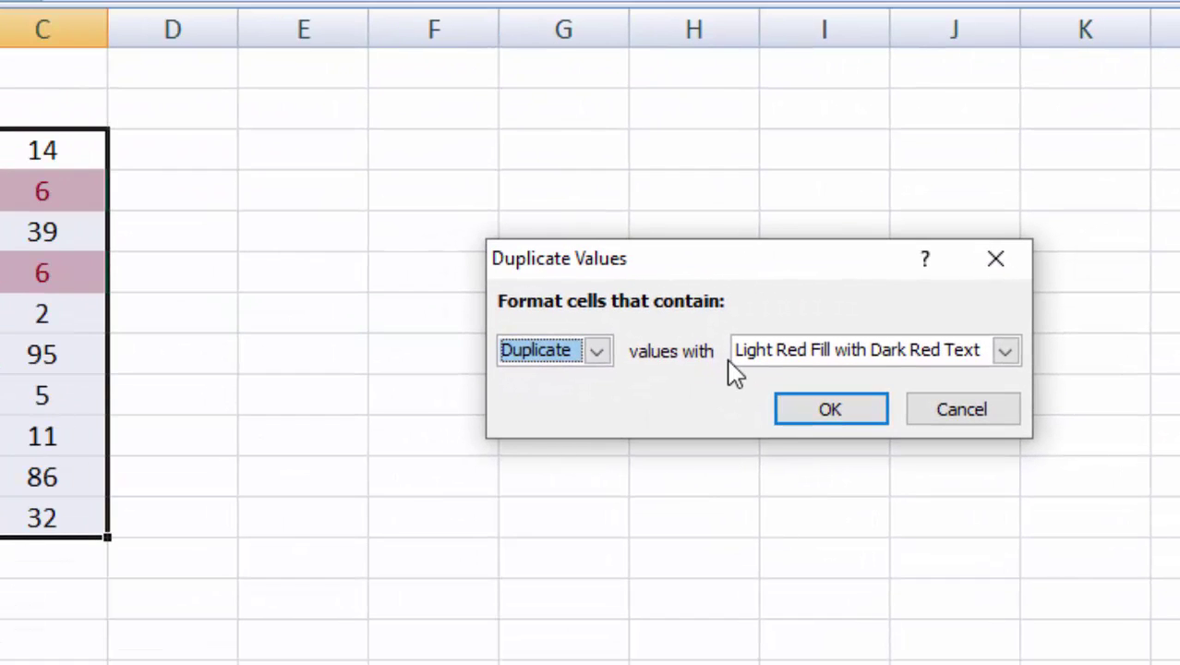
{"action": "left_click", "coordinate": [832, 411]}
{"action": "left_click", "coordinate": [395, 448]}
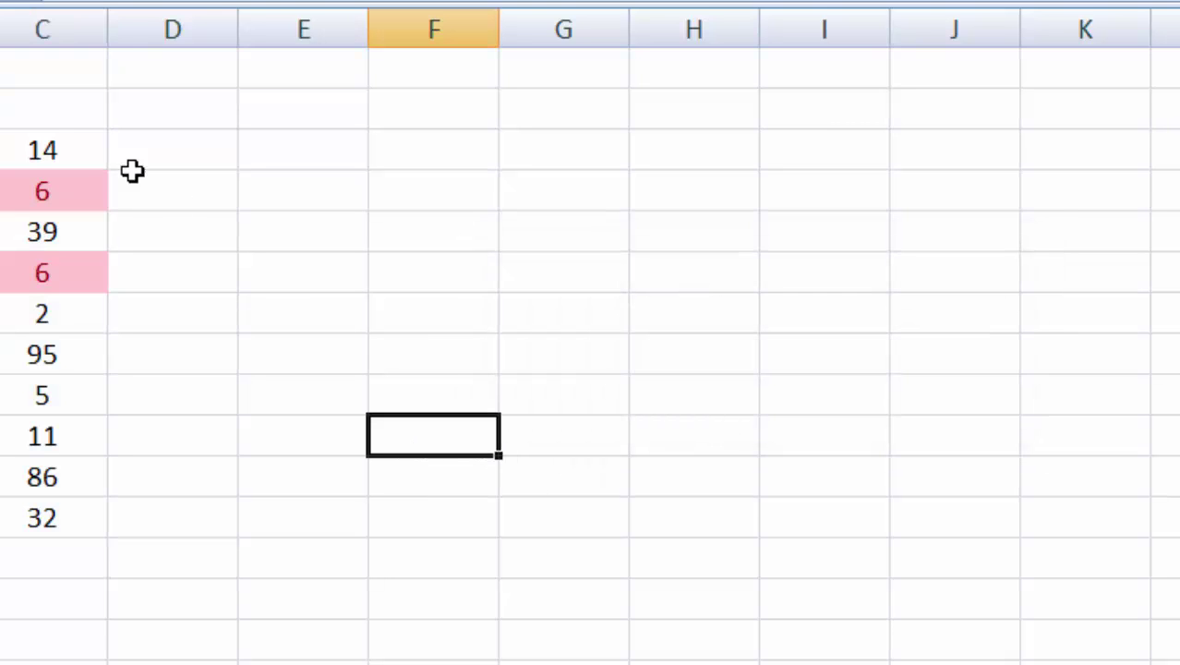
Step: Select C3:C12 and clear the duplicate-values rule from the selected cells
{"action": "left_click", "coordinate": [55, 140]}
{"action": "left_click_drag", "start_coordinate": [55, 141], "coordinate": [29, 502]}
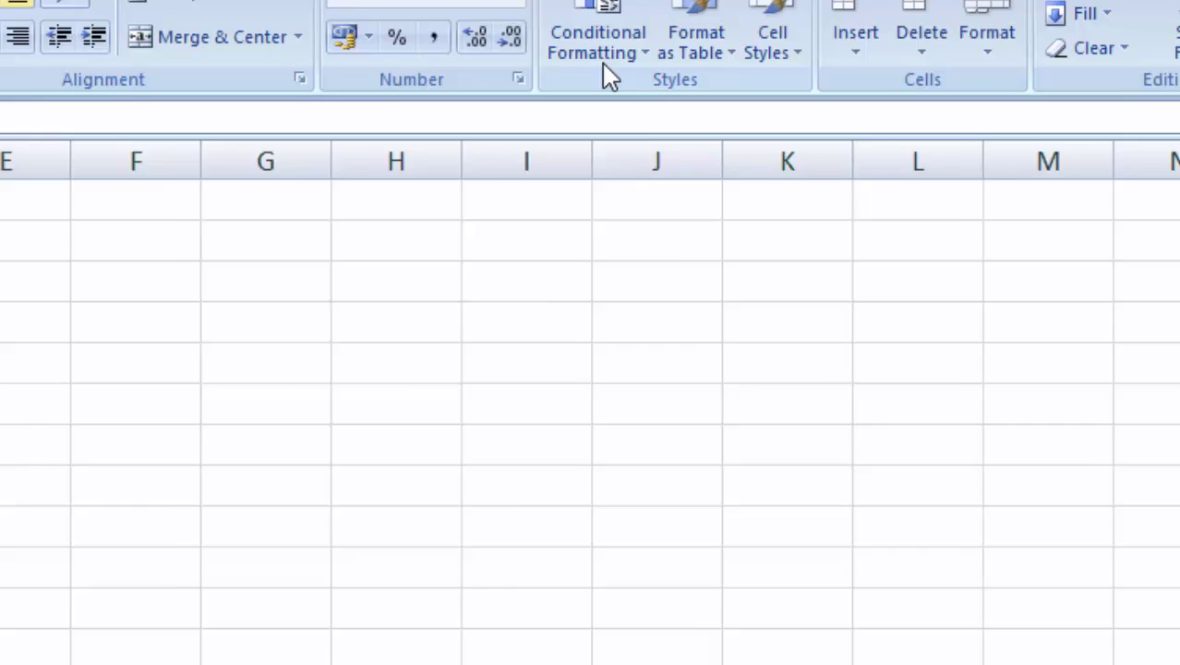
{"action": "left_click", "coordinate": [608, 57]}
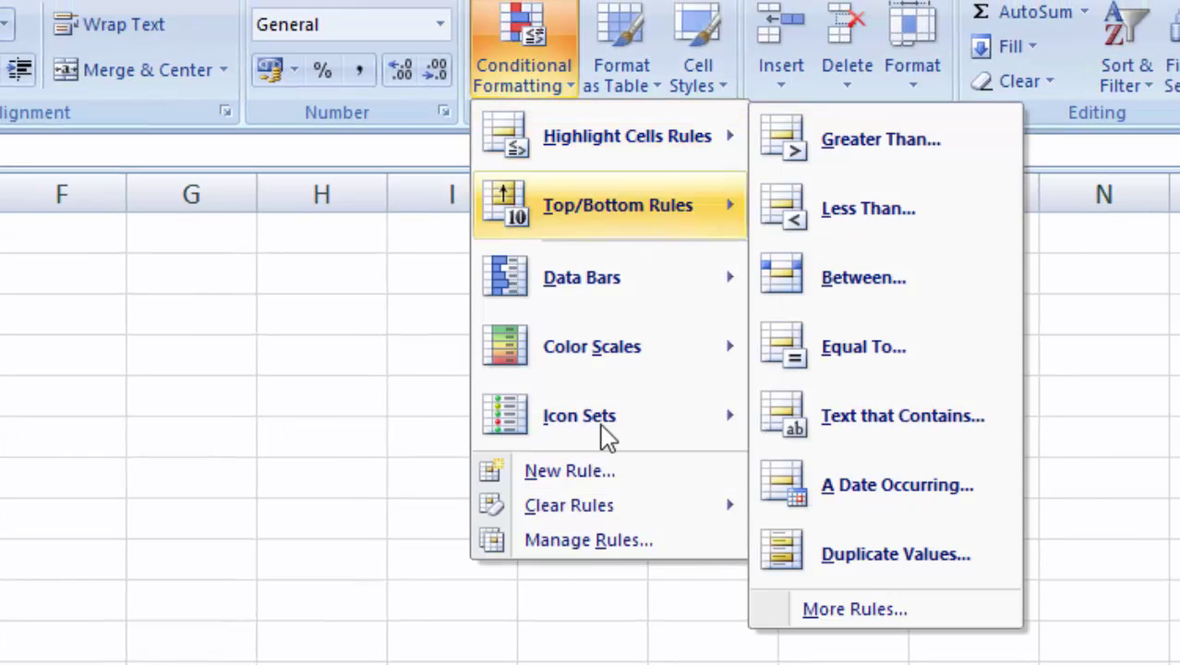
{"action": "mouse_move", "coordinate": [624, 517]}
{"action": "left_click", "coordinate": [843, 515]}
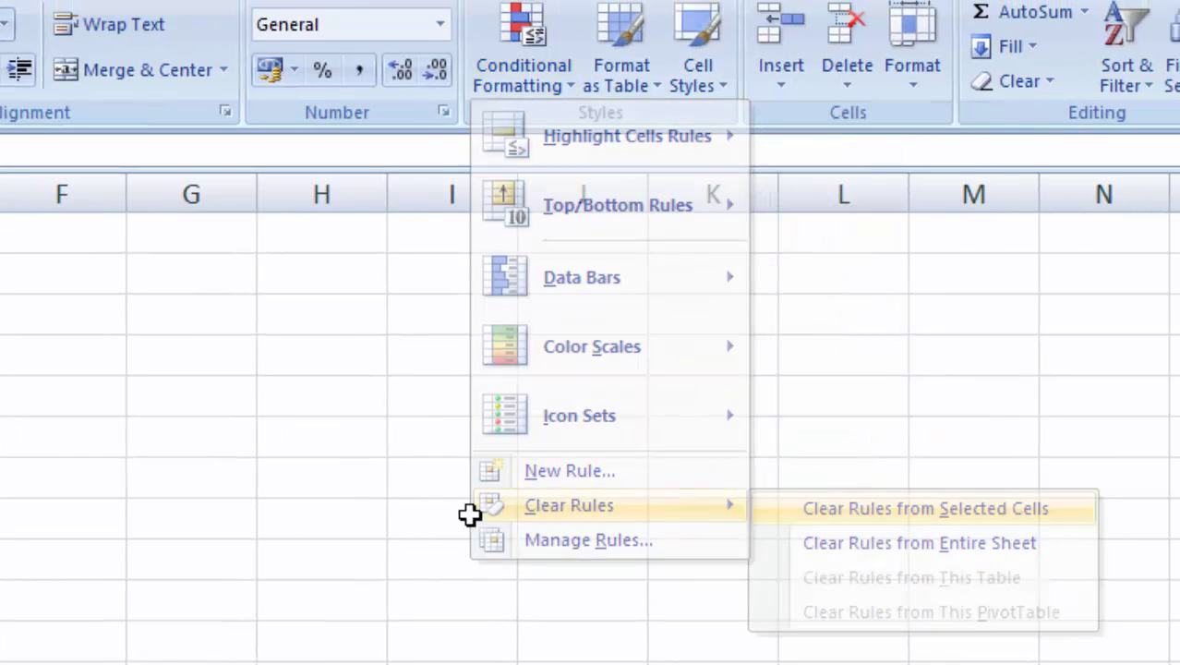
{"action": "left_click", "coordinate": [43, 536]}
Step: Highlight the values in C3:C12 that are above average with Light Red Fill with Dark Red Text
{"action": "left_click_drag", "start_coordinate": [98, 210], "coordinate": [209, 550]}
{"action": "left_click", "coordinate": [989, 10]}
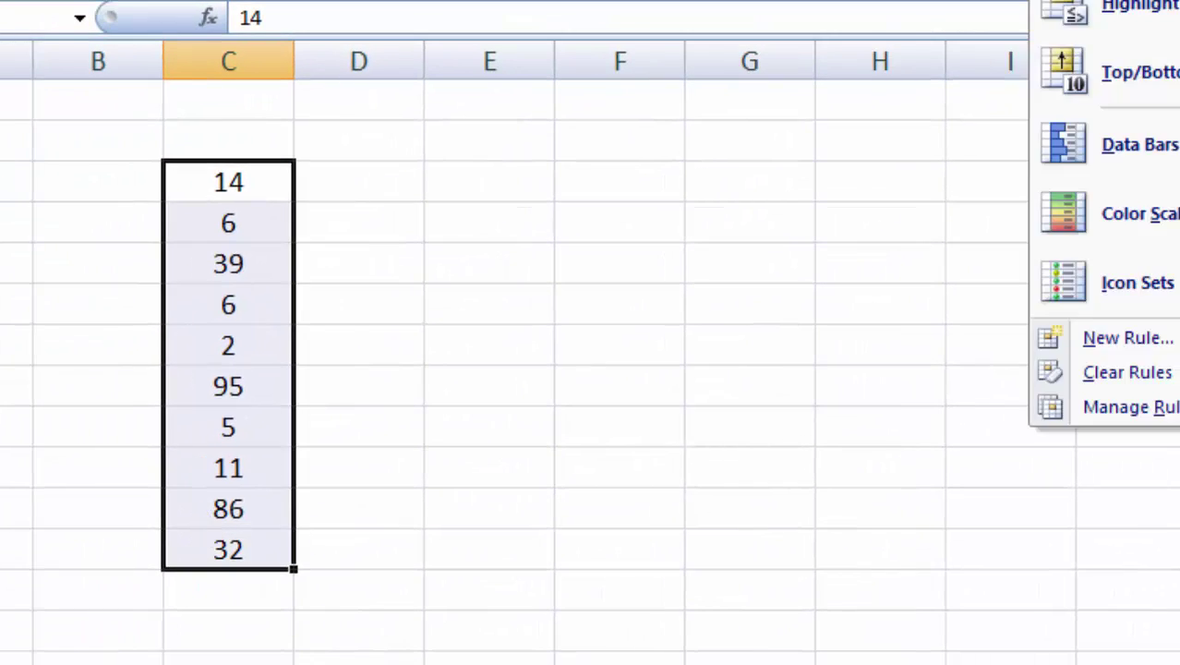
{"action": "mouse_move", "coordinate": [943, 87]}
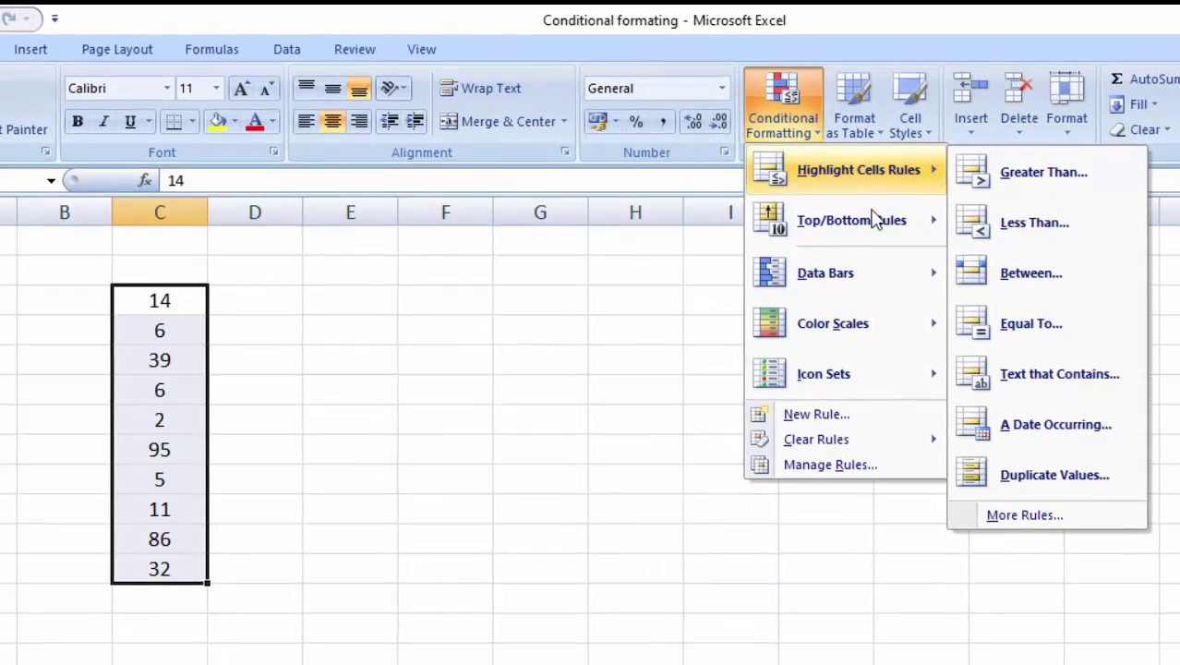
{"action": "mouse_move", "coordinate": [880, 237]}
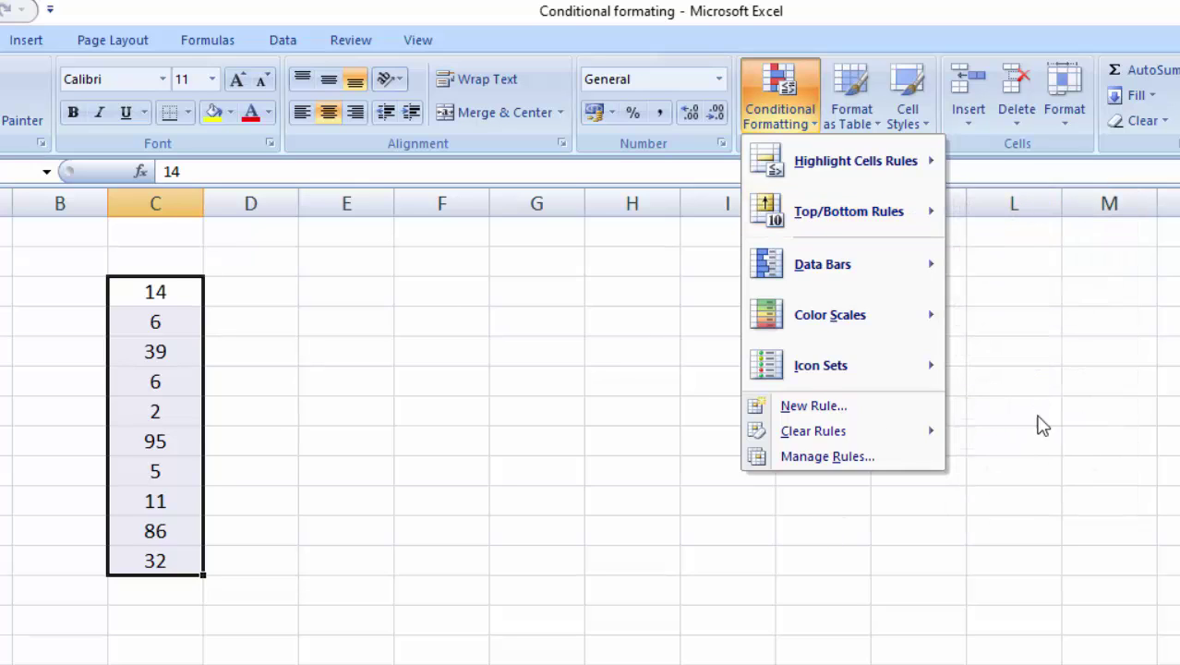
{"action": "mouse_move", "coordinate": [931, 175]}
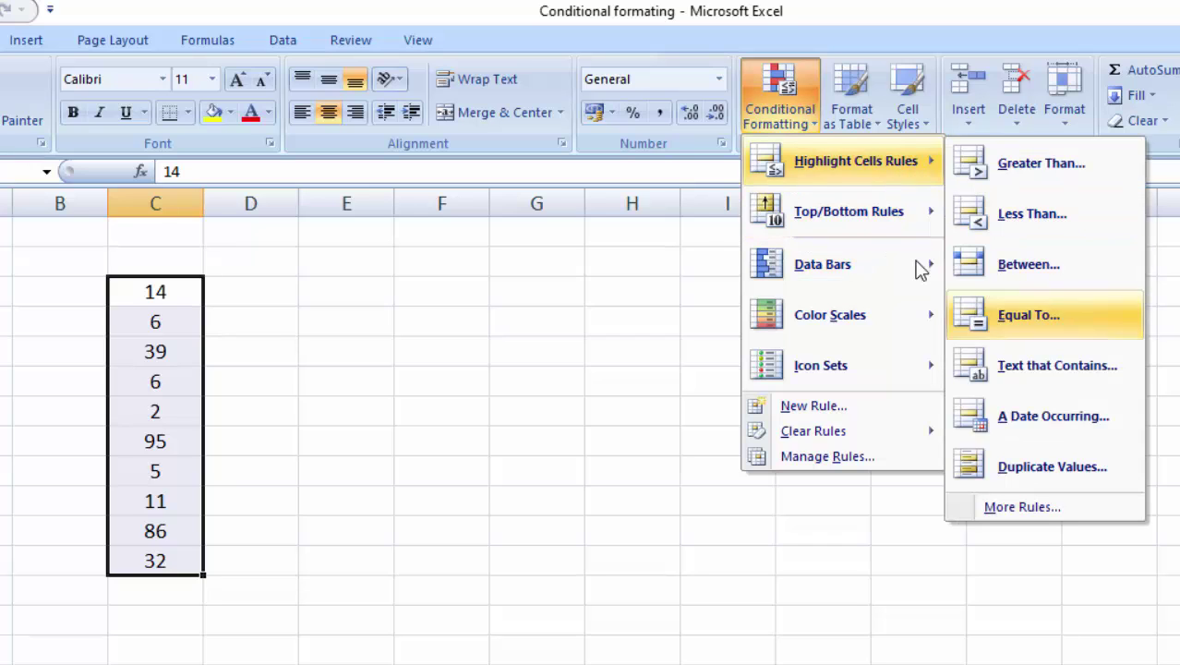
{"action": "mouse_move", "coordinate": [864, 211]}
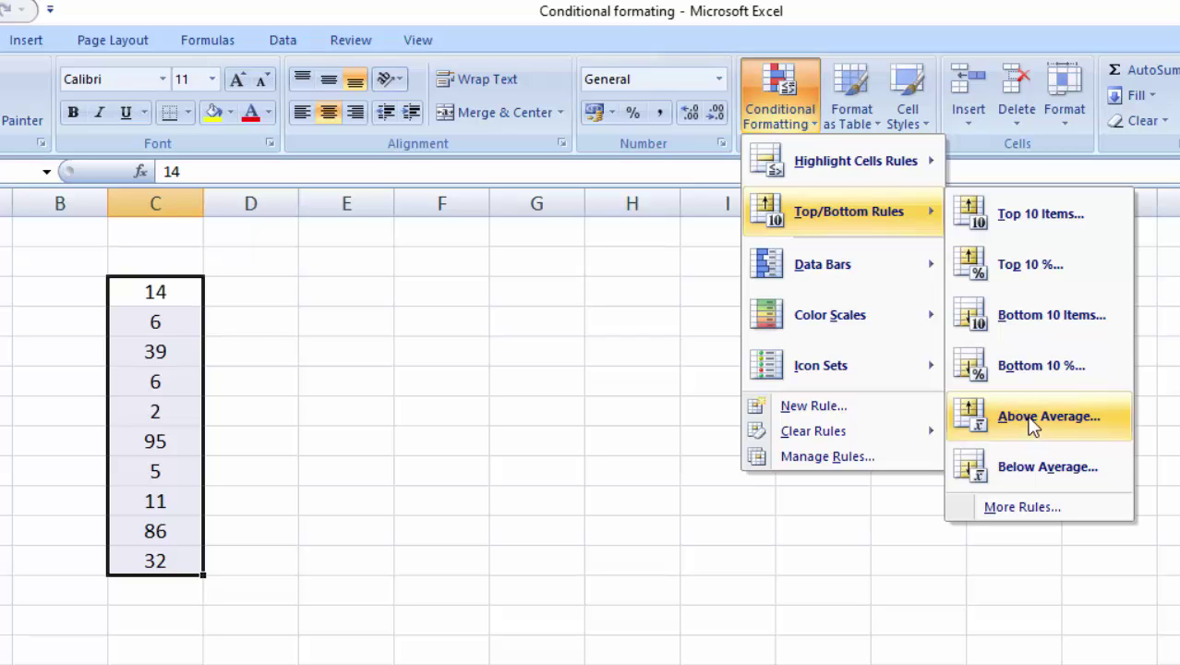
{"action": "left_click", "coordinate": [1031, 417]}
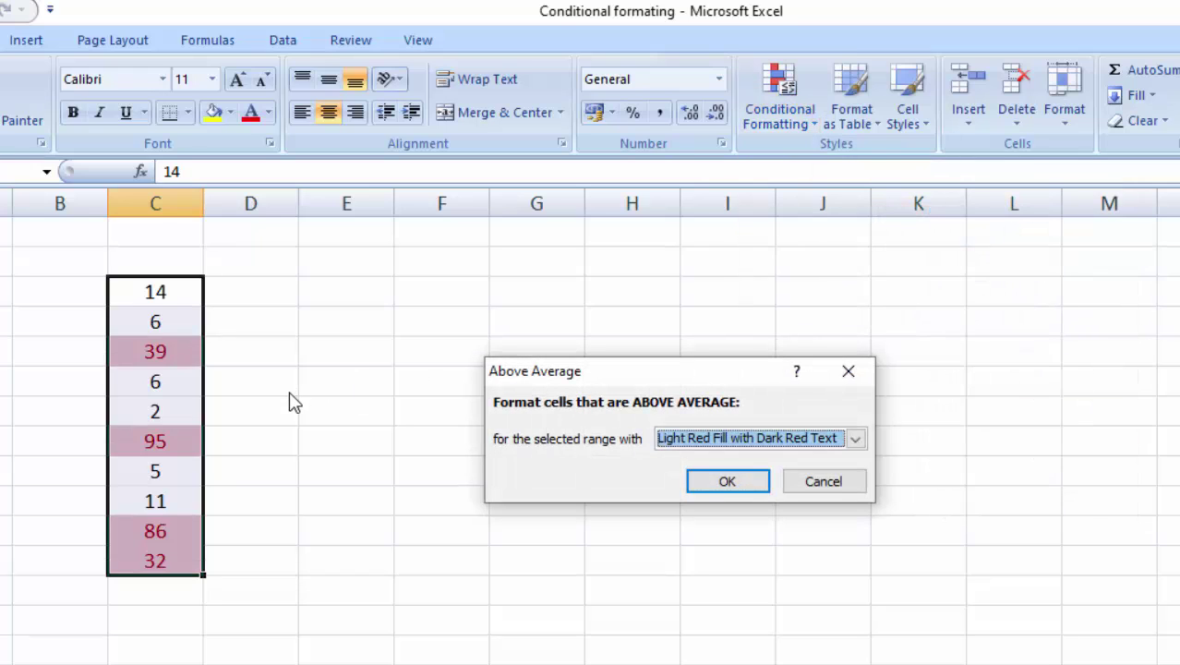
{"action": "left_click", "coordinate": [716, 482]}
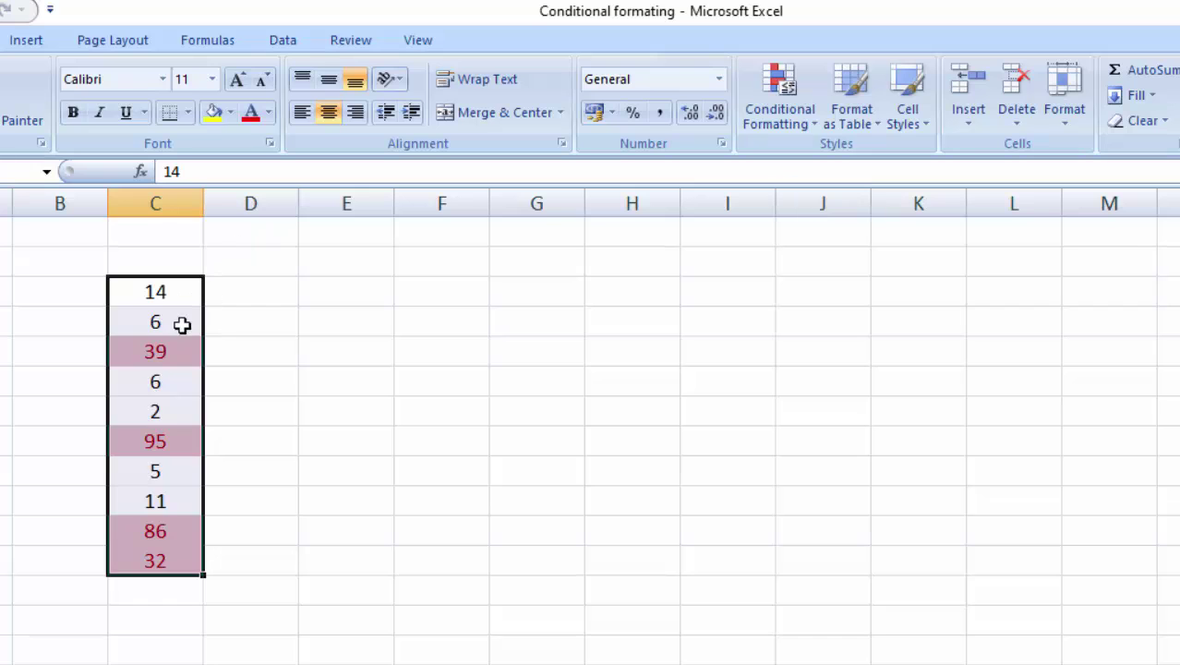
Step: Clear the above-average rule from the selected cells C3:C12
{"action": "left_click", "coordinate": [800, 125]}
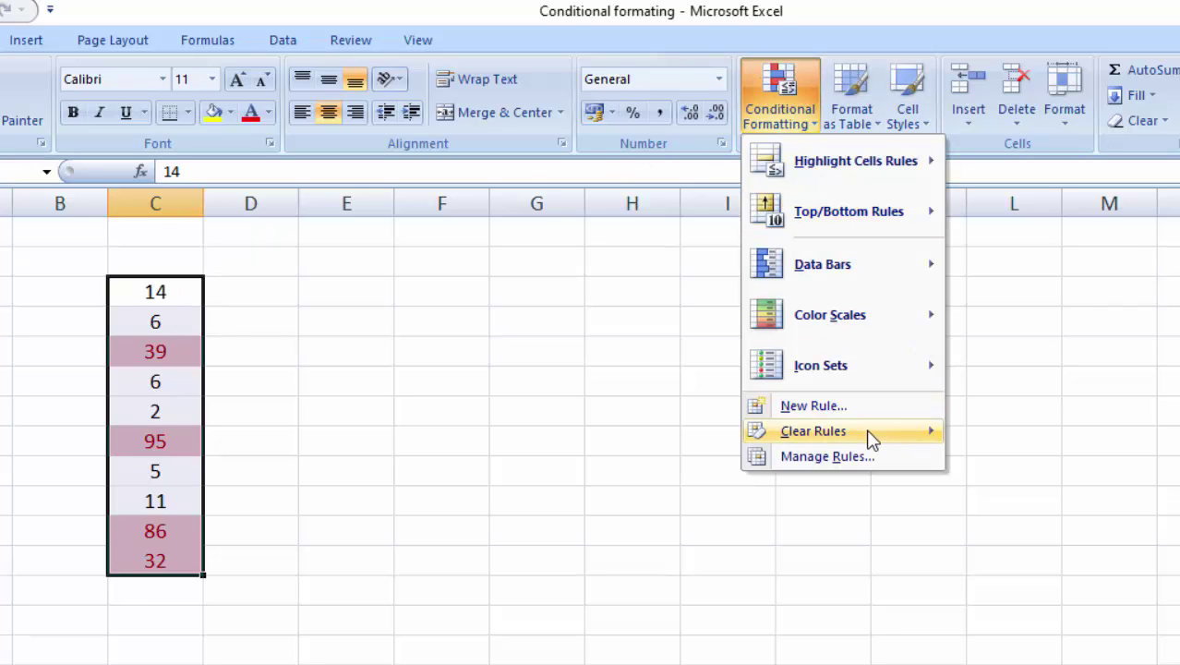
{"action": "mouse_move", "coordinate": [870, 432]}
{"action": "left_click", "coordinate": [1021, 434]}
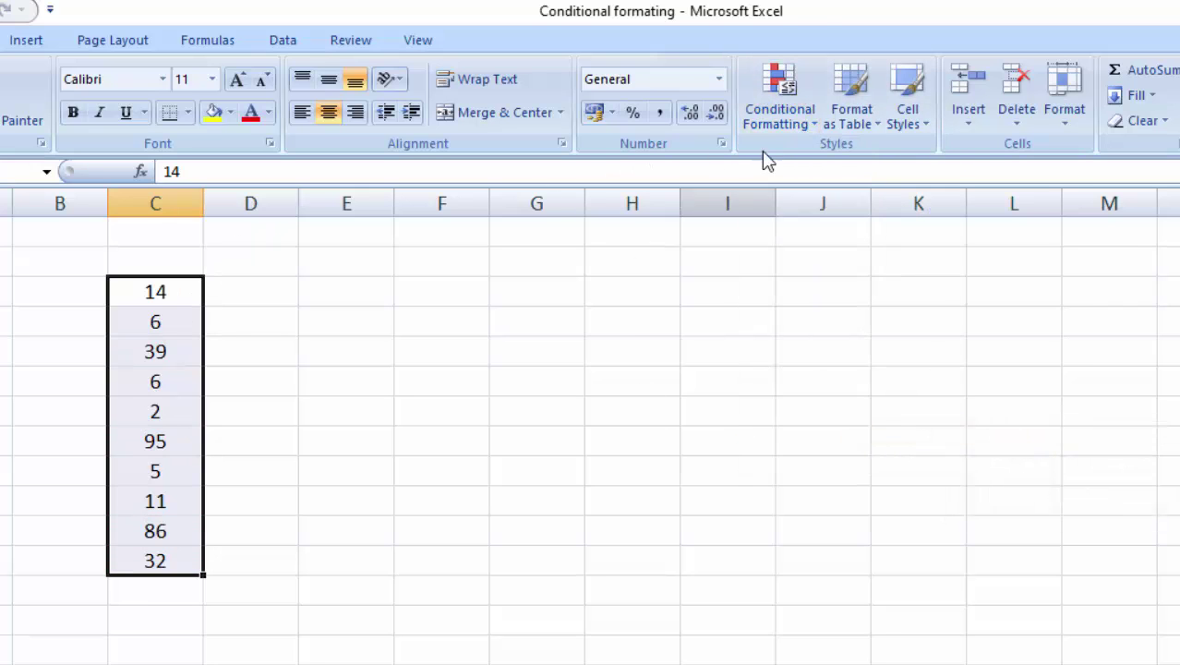
Step: Highlight the values in C3:C12 that are below average with Light Red Fill with Dark Red Text
{"action": "left_click", "coordinate": [780, 128]}
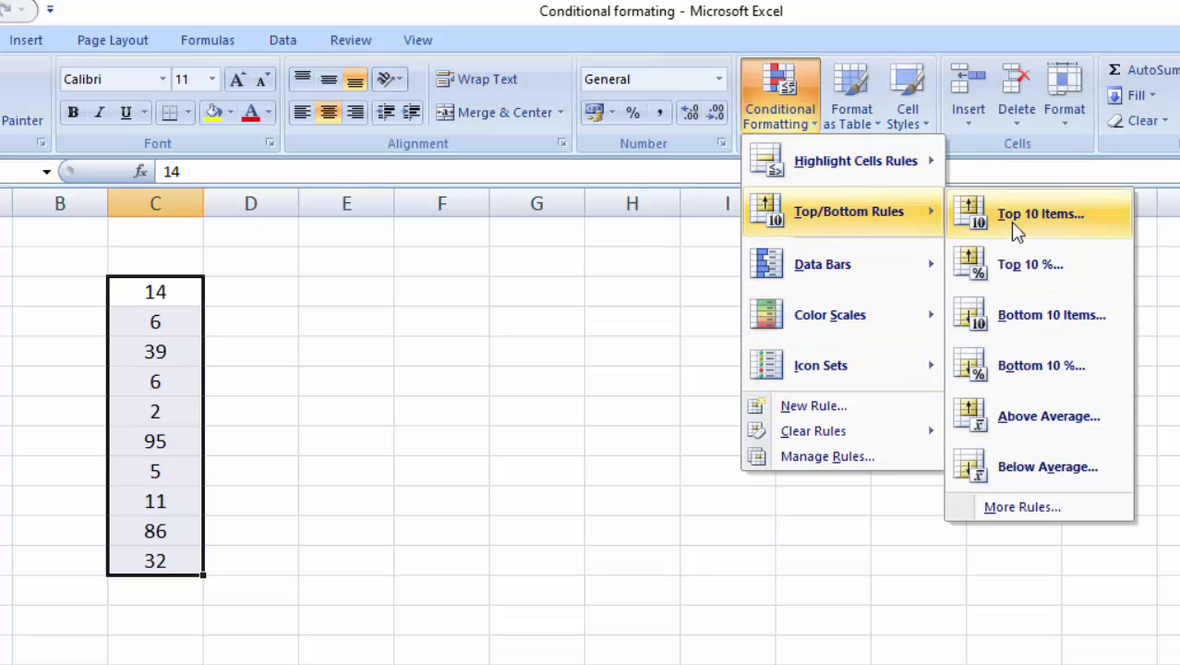
{"action": "left_click", "coordinate": [1039, 467]}
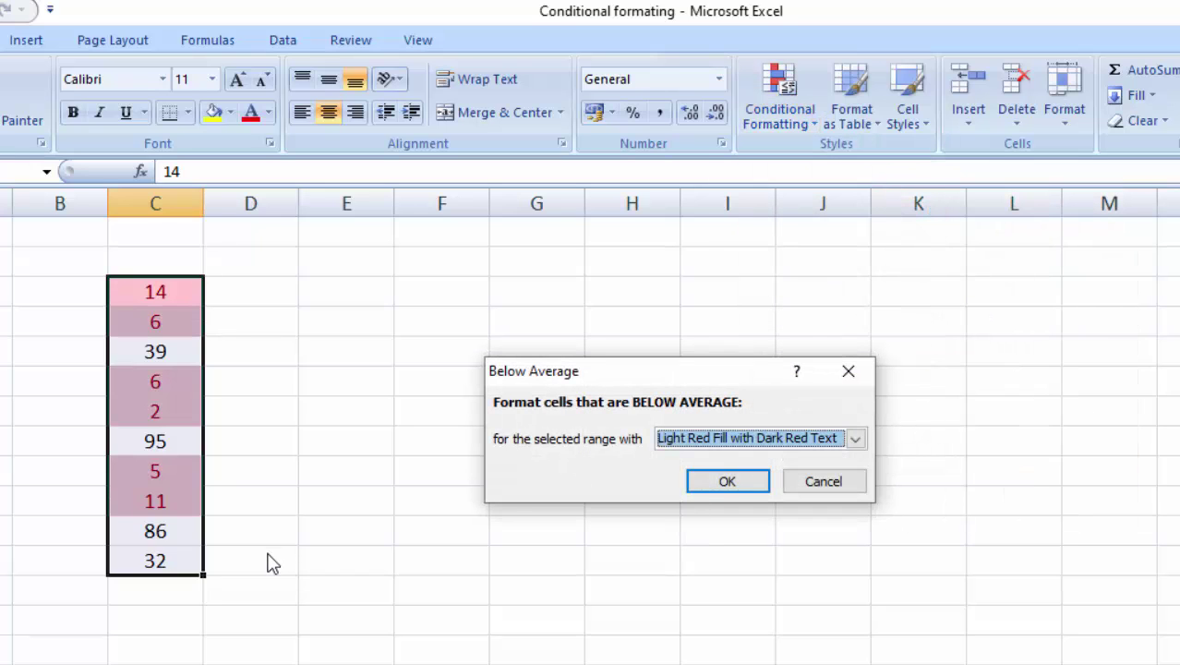
{"action": "left_click", "coordinate": [726, 483]}
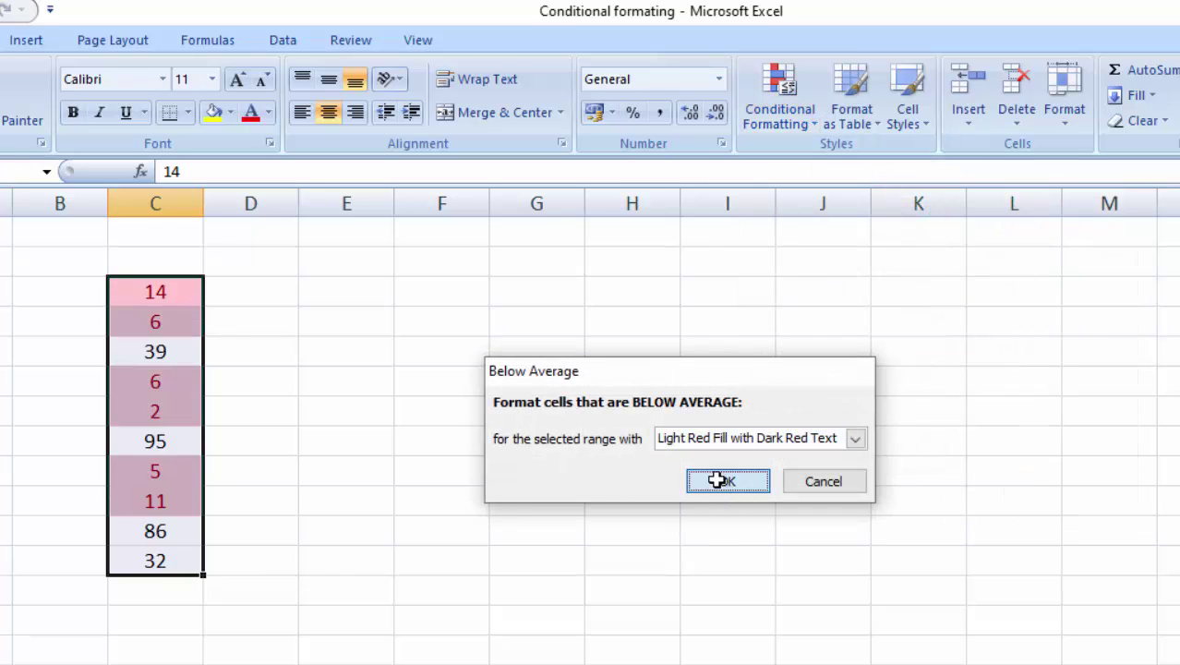
Step: Clear the below-average rule from the selected cells C3:C12
{"action": "left_click", "coordinate": [783, 116]}
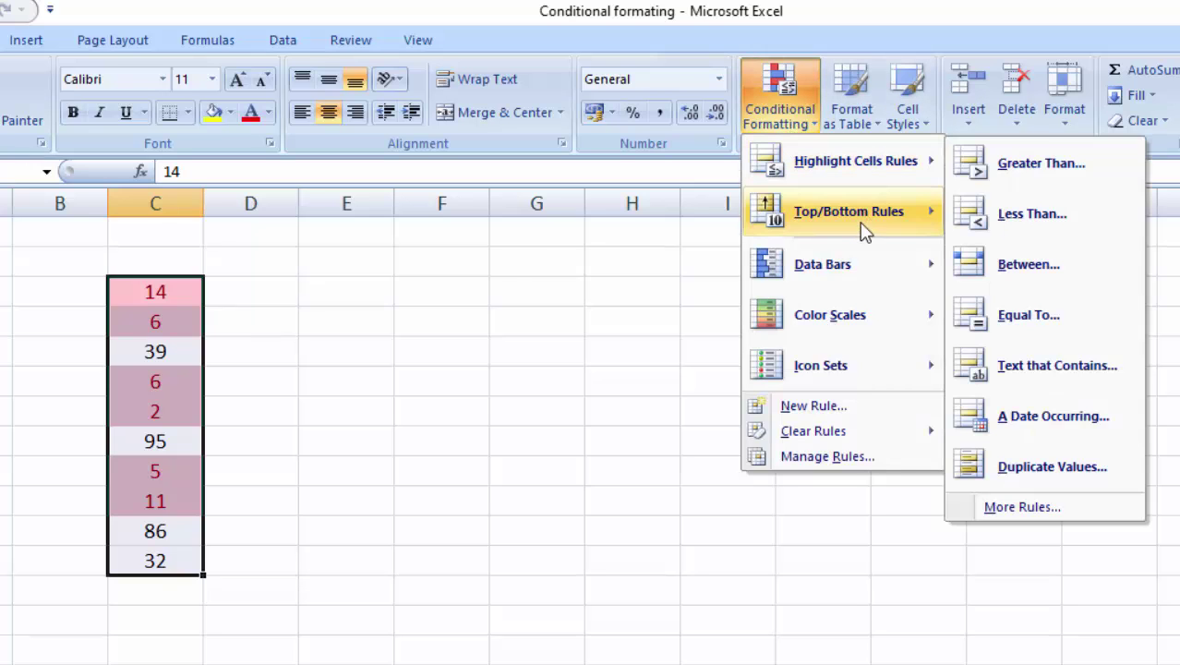
{"action": "mouse_move", "coordinate": [889, 432]}
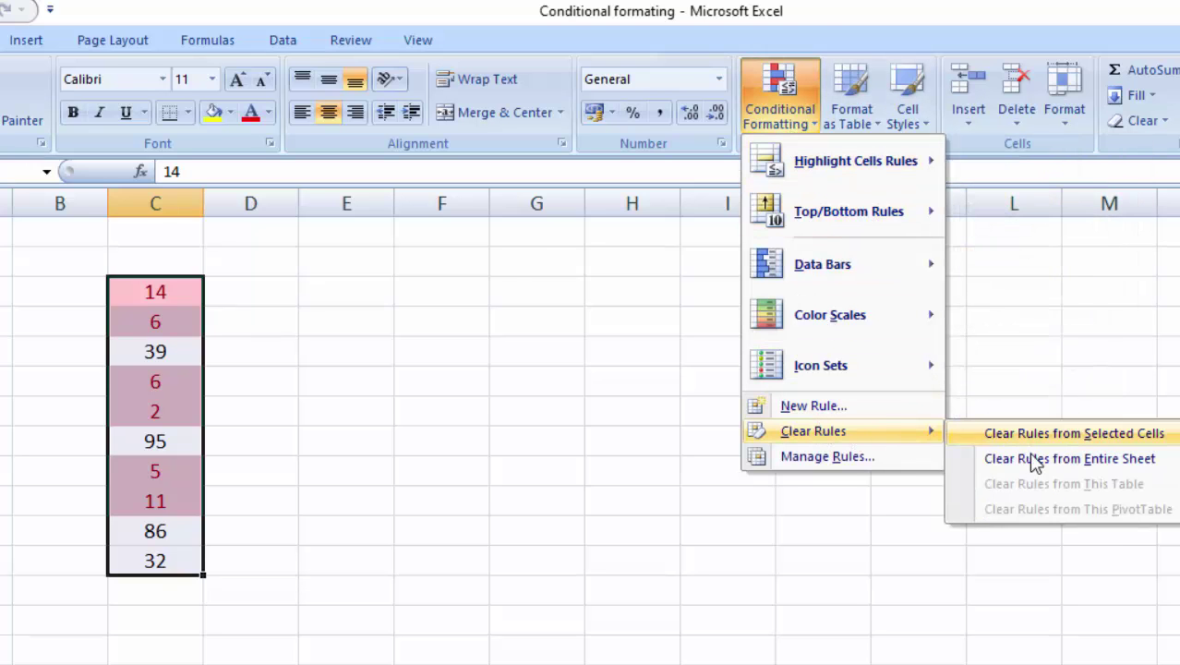
{"action": "left_click", "coordinate": [960, 434]}
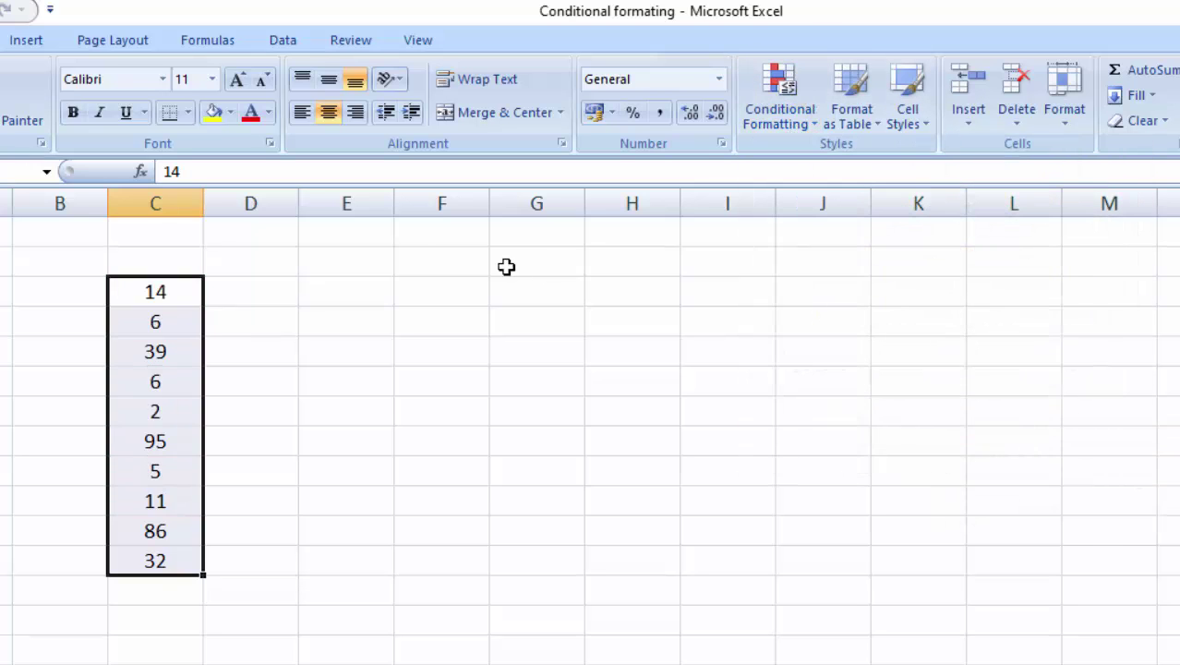
Step: Add a Bottom 10 Items rule to C3:C12 that formats the bottom 10 values with Light Red Fill with Dark Red Text
{"action": "left_click", "coordinate": [796, 118]}
{"action": "mouse_move", "coordinate": [875, 215]}
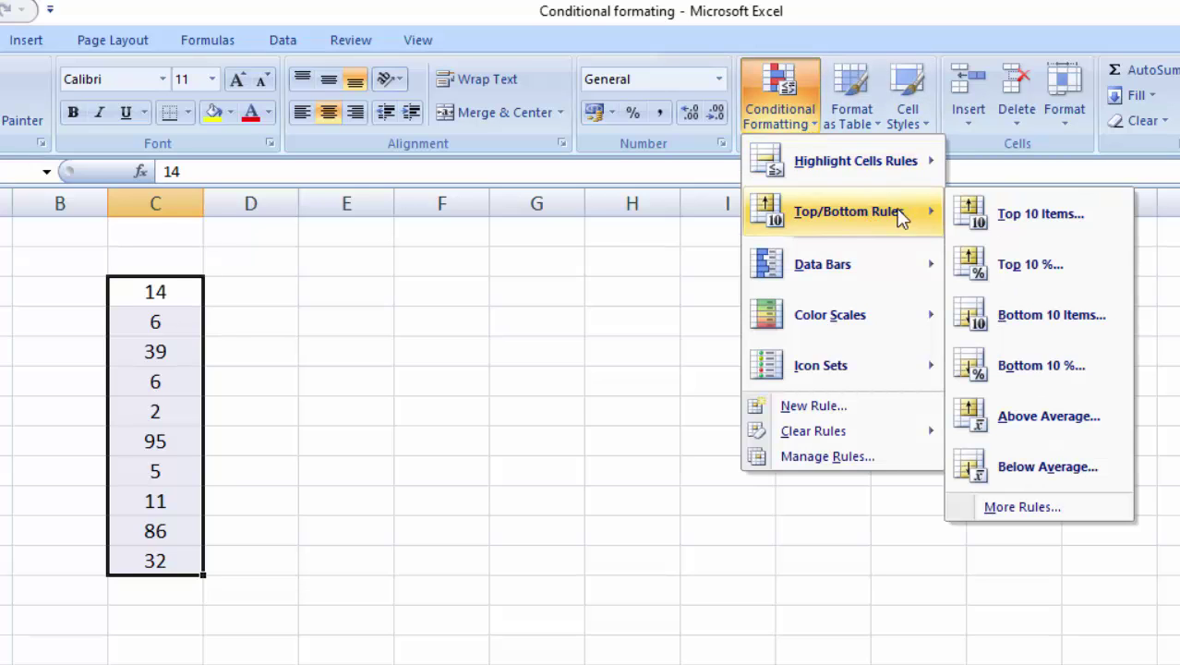
{"action": "left_click", "coordinate": [1030, 315]}
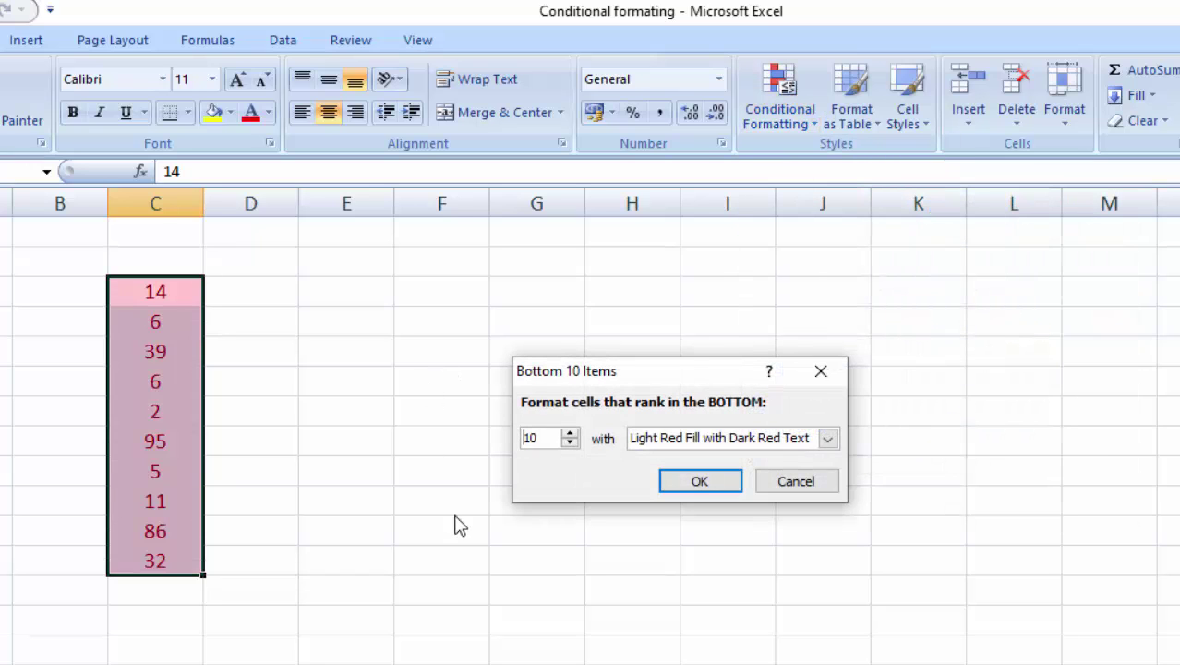
{"action": "left_click", "coordinate": [683, 487]}
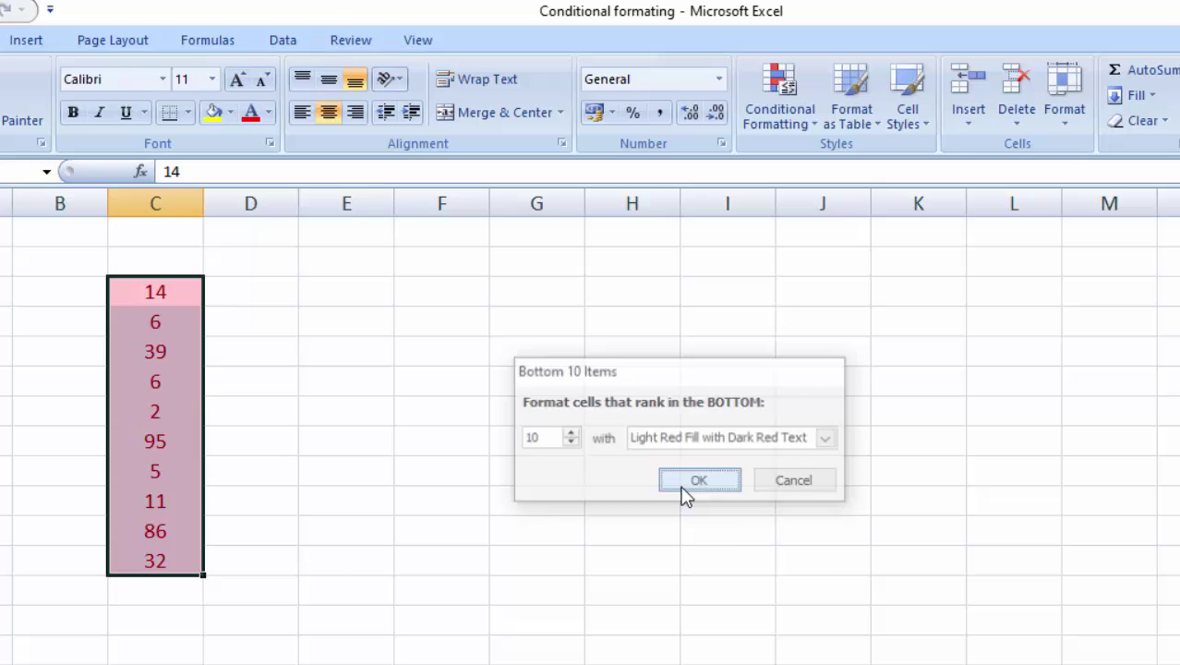
Step: Try to clear the conditional formatting rules from the selected empty cell E12 beside the number list
{"action": "left_click", "coordinate": [338, 552]}
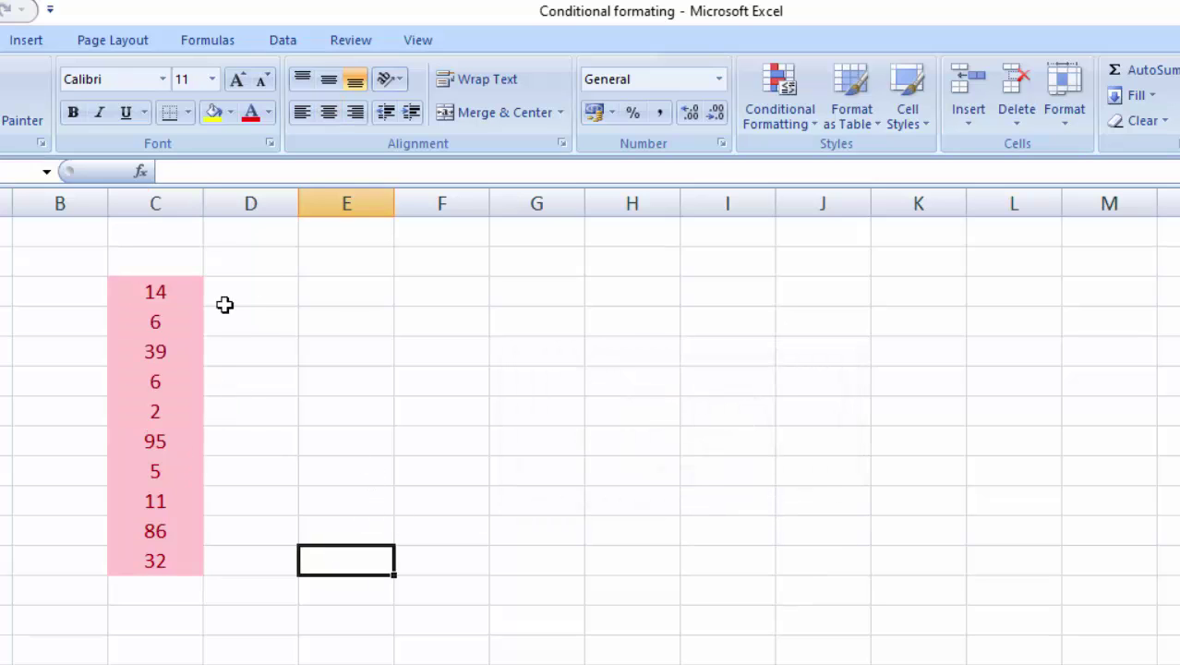
{"action": "left_click", "coordinate": [776, 111]}
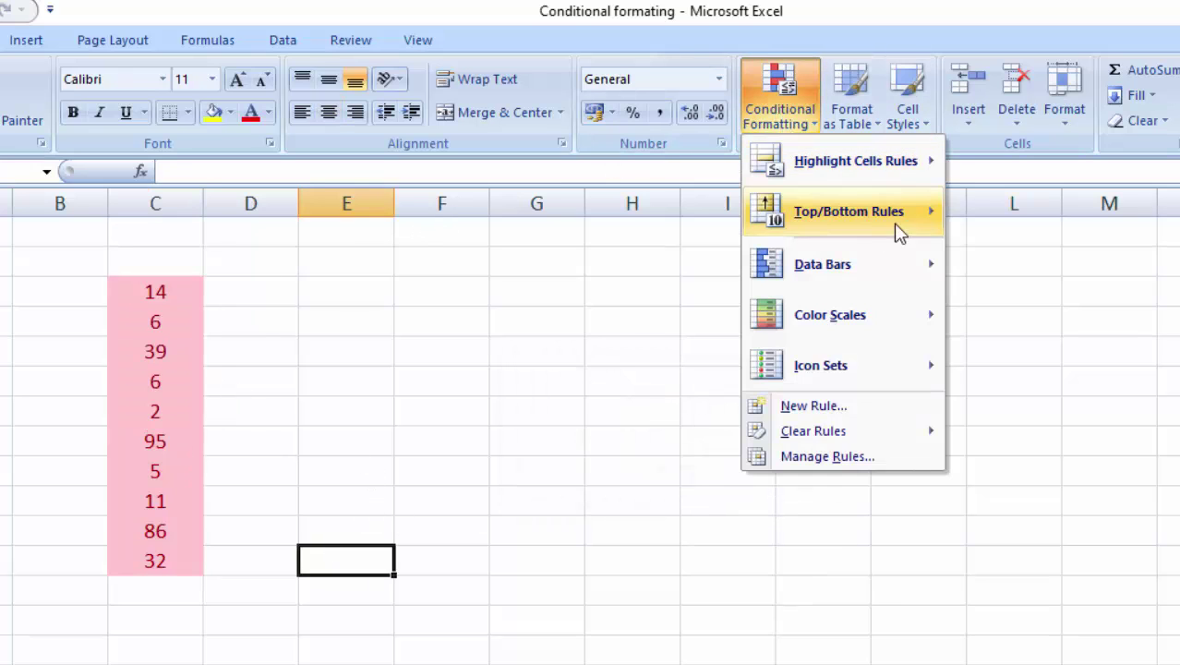
{"action": "mouse_move", "coordinate": [831, 433]}
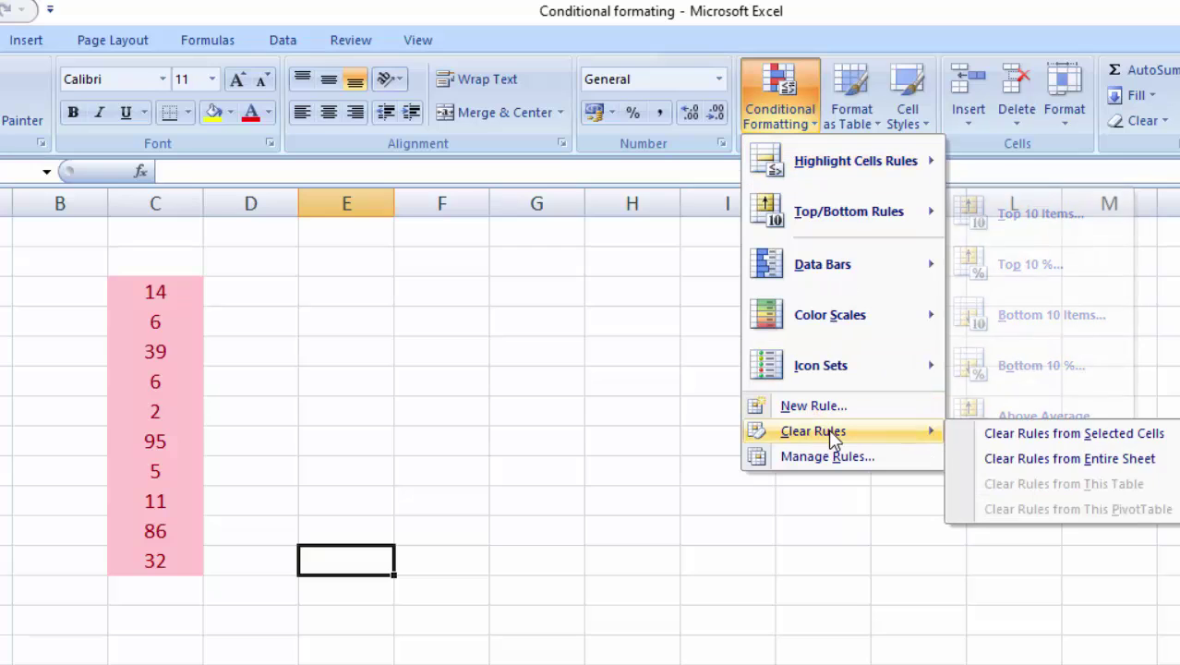
{"action": "left_click", "coordinate": [1028, 432]}
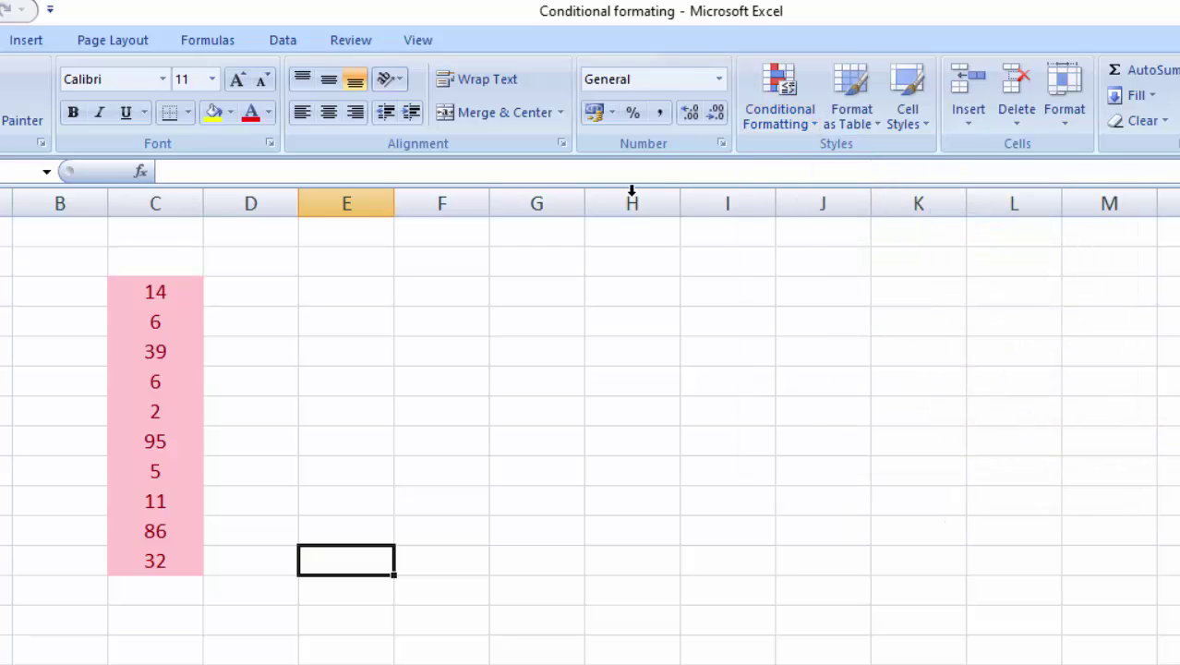
{"action": "left_click", "coordinate": [607, 384]}
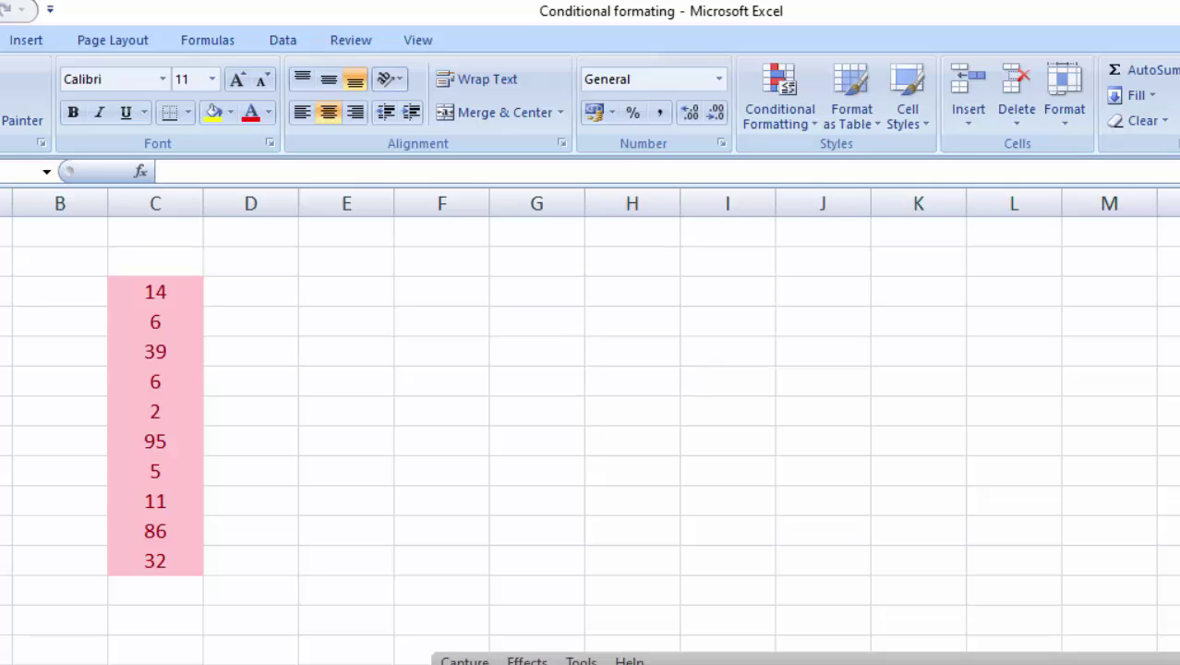
{"action": "left_click", "coordinate": [347, 410]}
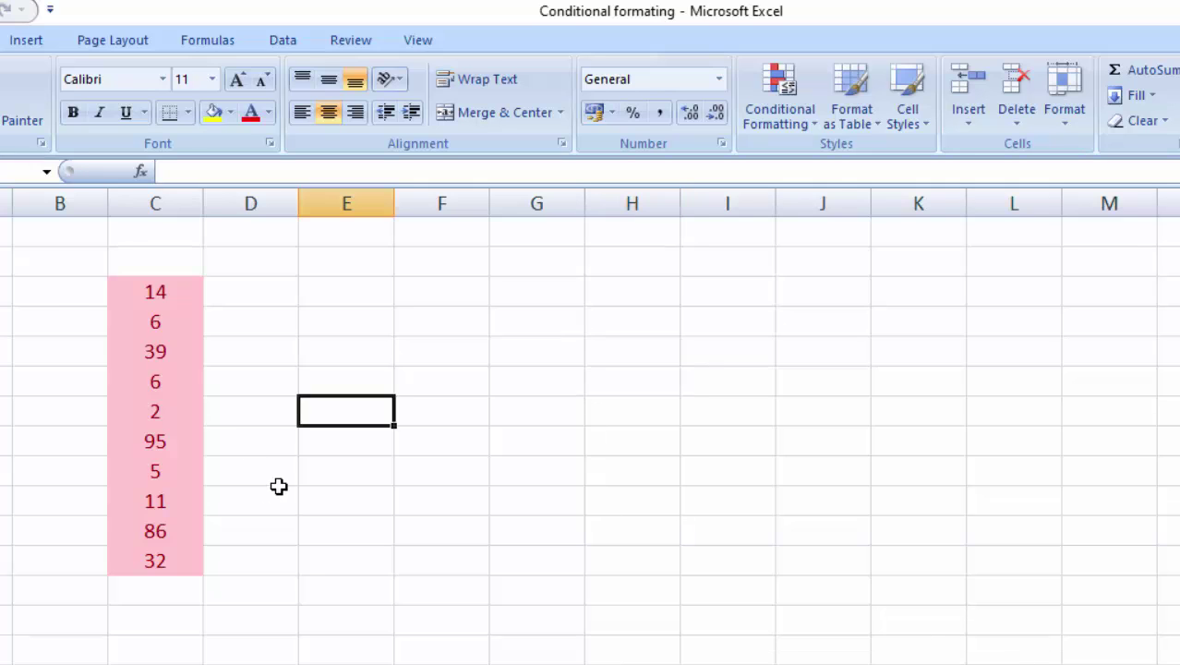
{"action": "left_click_drag", "start_coordinate": [279, 487], "coordinate": [277, 471]}
Step: Clear the bottom-items conditional formatting rule from the selected cells C3:C12
{"action": "left_click_drag", "start_coordinate": [144, 291], "coordinate": [137, 561]}
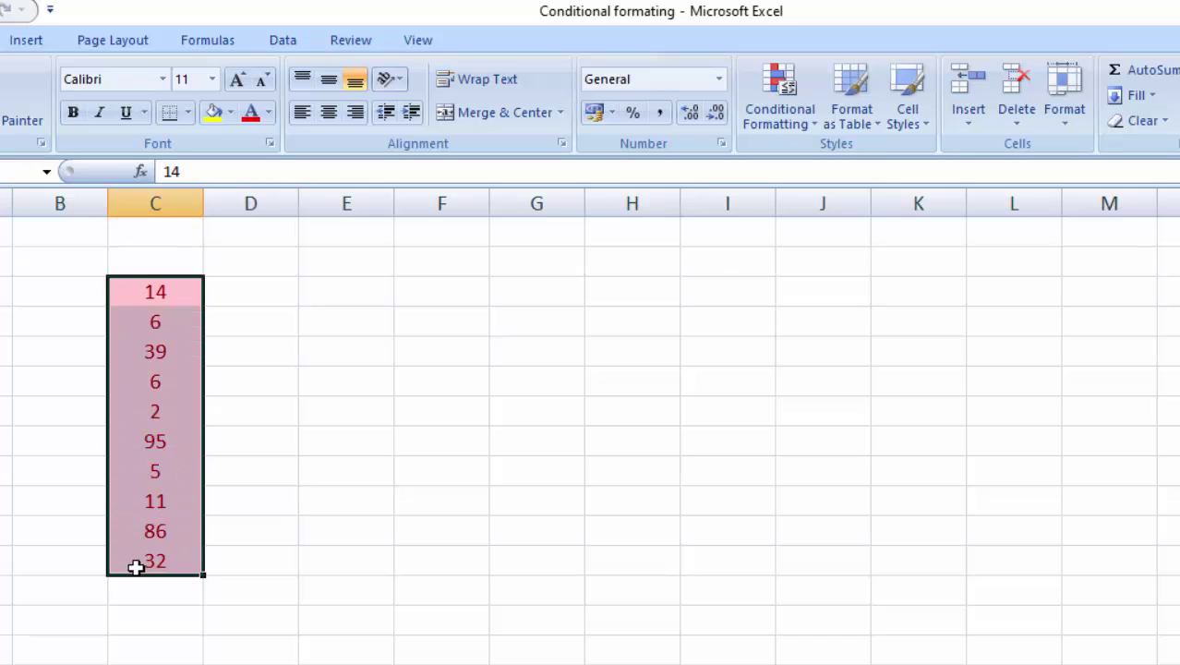
{"action": "left_click", "coordinate": [777, 124]}
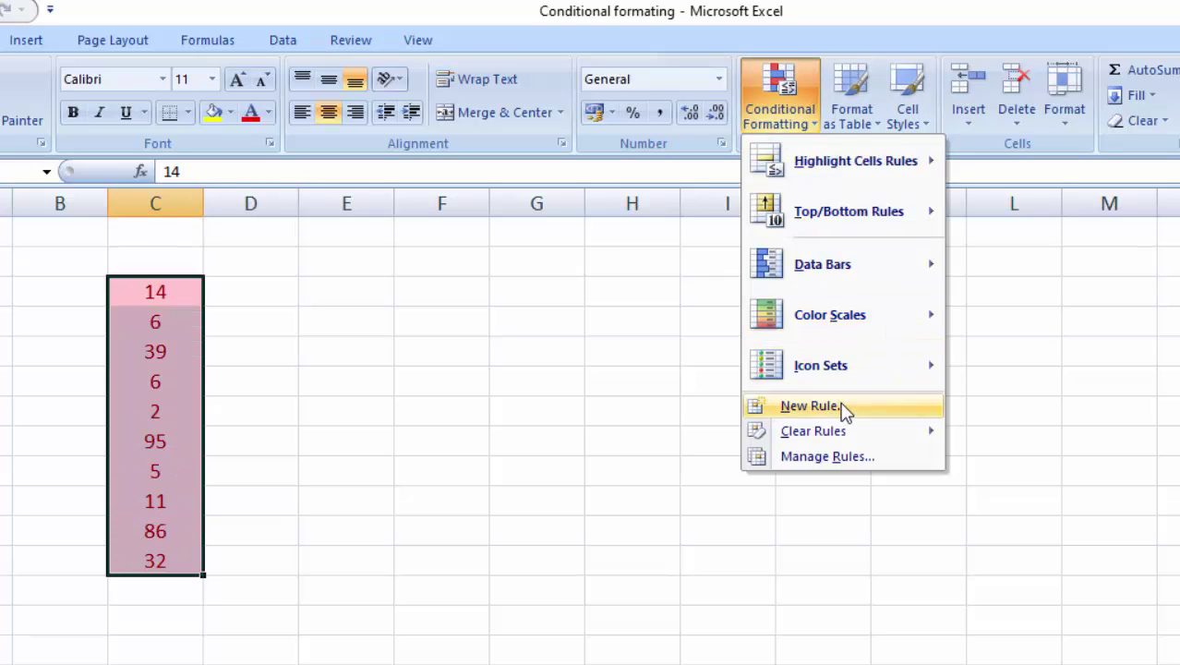
{"action": "mouse_move", "coordinate": [847, 431]}
{"action": "left_click", "coordinate": [1014, 433]}
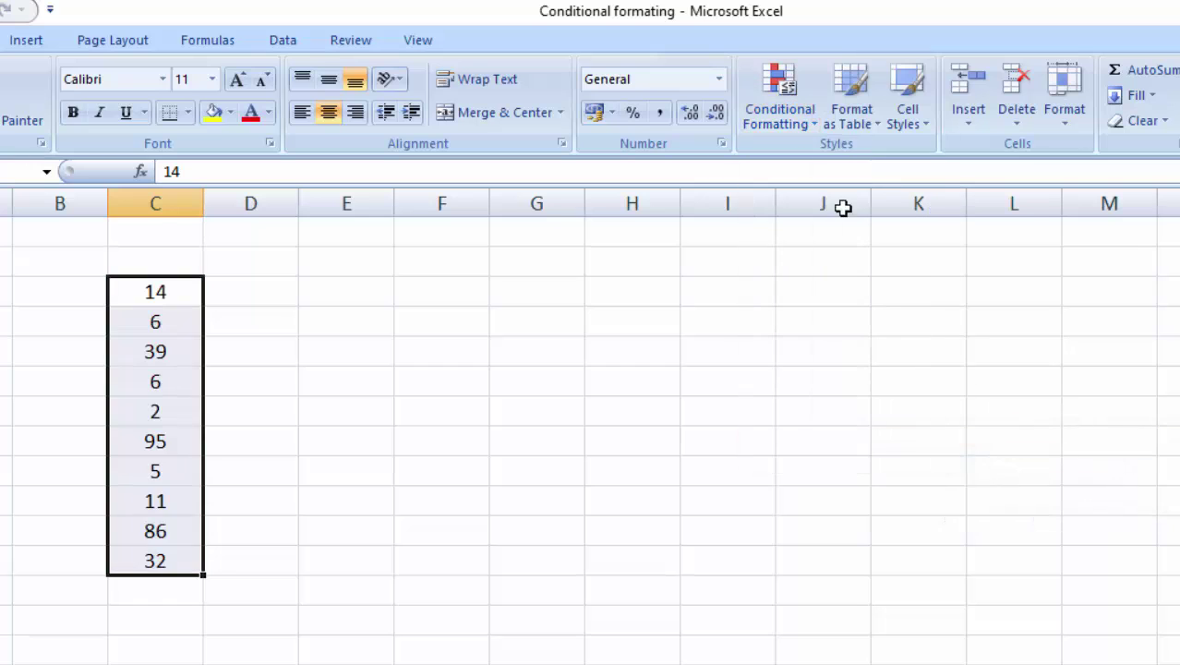
Step: Examine the option that uses a formula to determine which cells to format in a new formatting rule, without creating one
{"action": "left_click", "coordinate": [778, 129]}
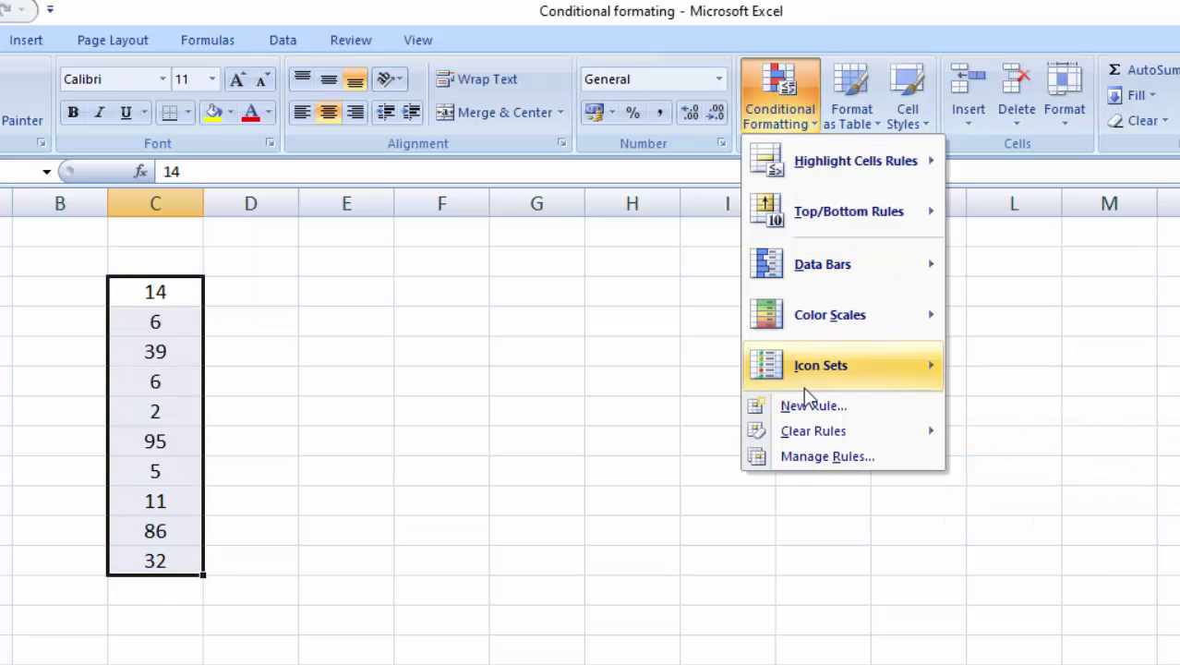
{"action": "left_click", "coordinate": [840, 414]}
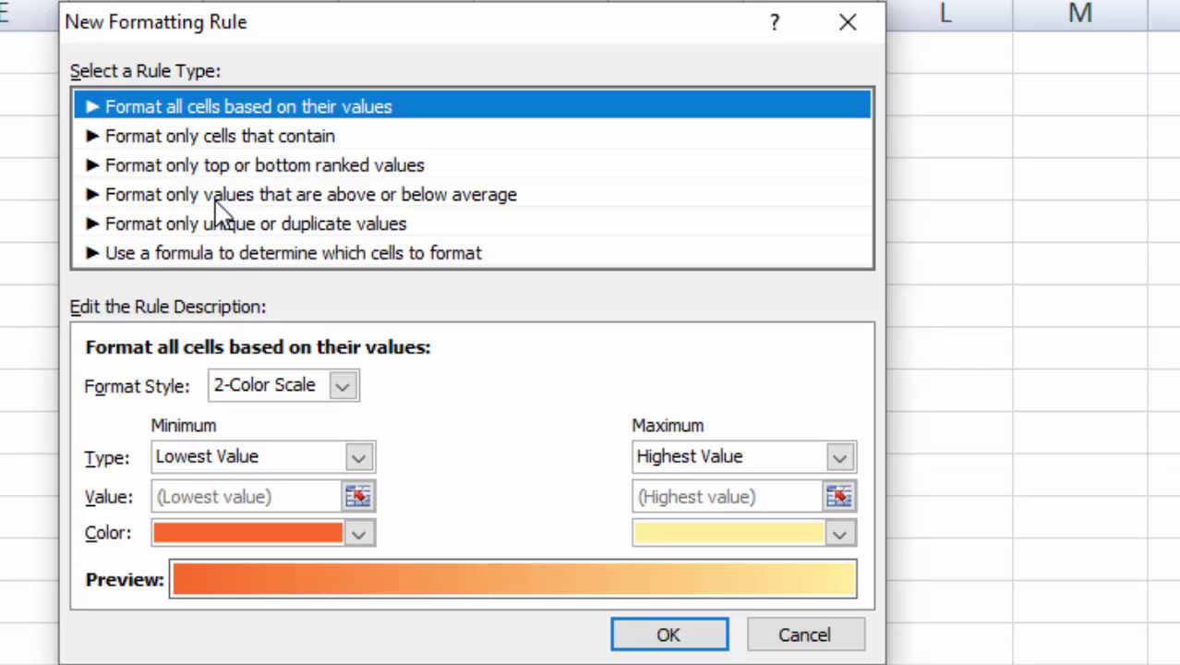
{"action": "left_click", "coordinate": [211, 253]}
{"action": "left_click", "coordinate": [223, 386]}
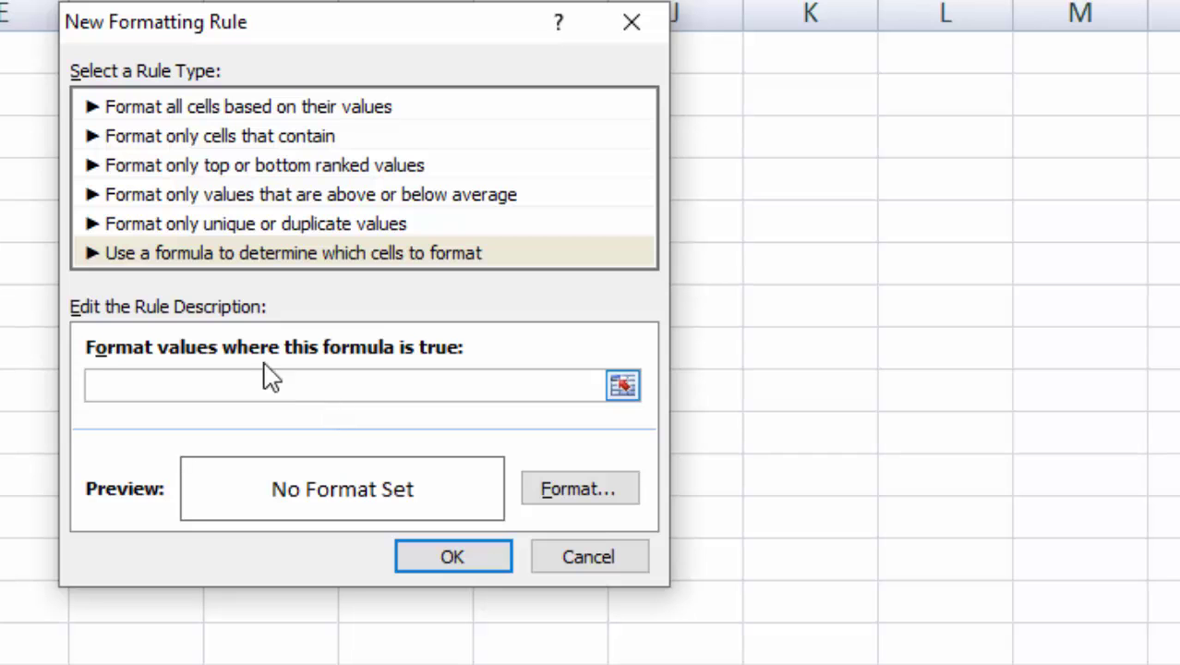
{"action": "left_click", "coordinate": [441, 557]}
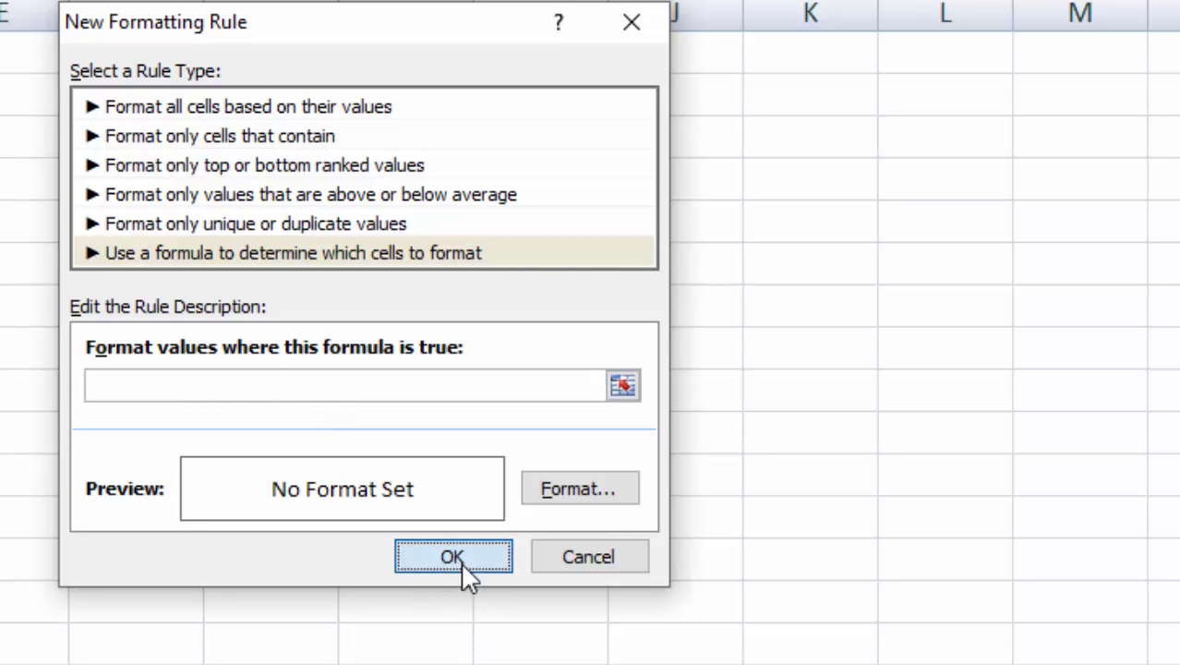
{"action": "left_click", "coordinate": [447, 411]}
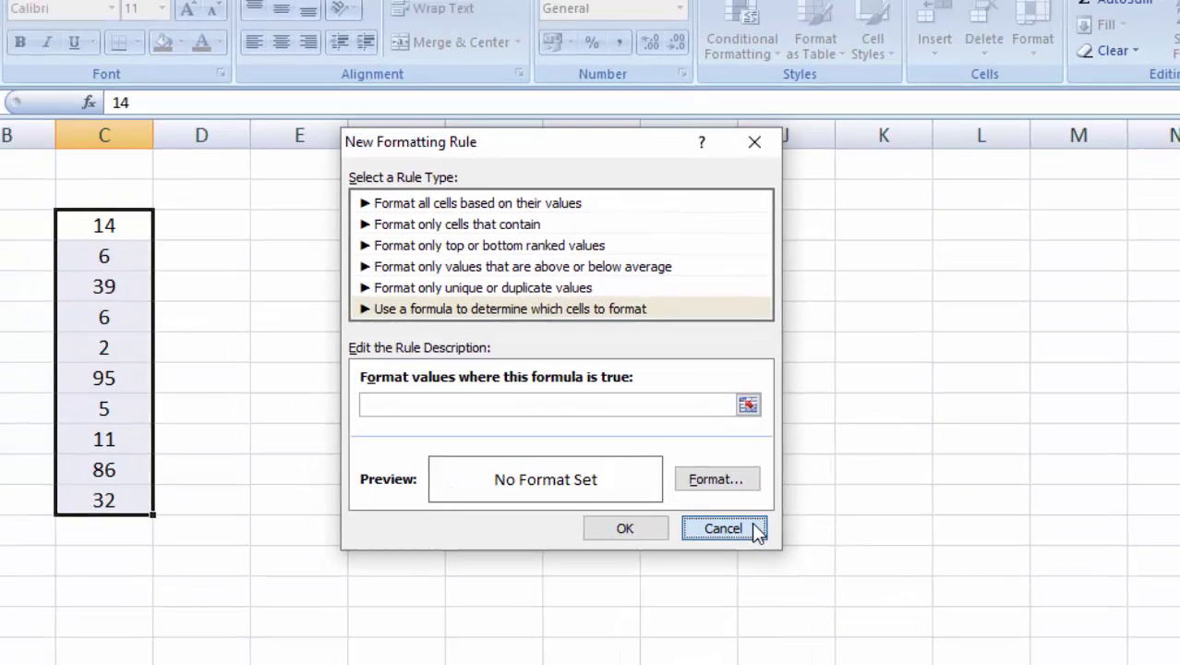
{"action": "left_click", "coordinate": [684, 545]}
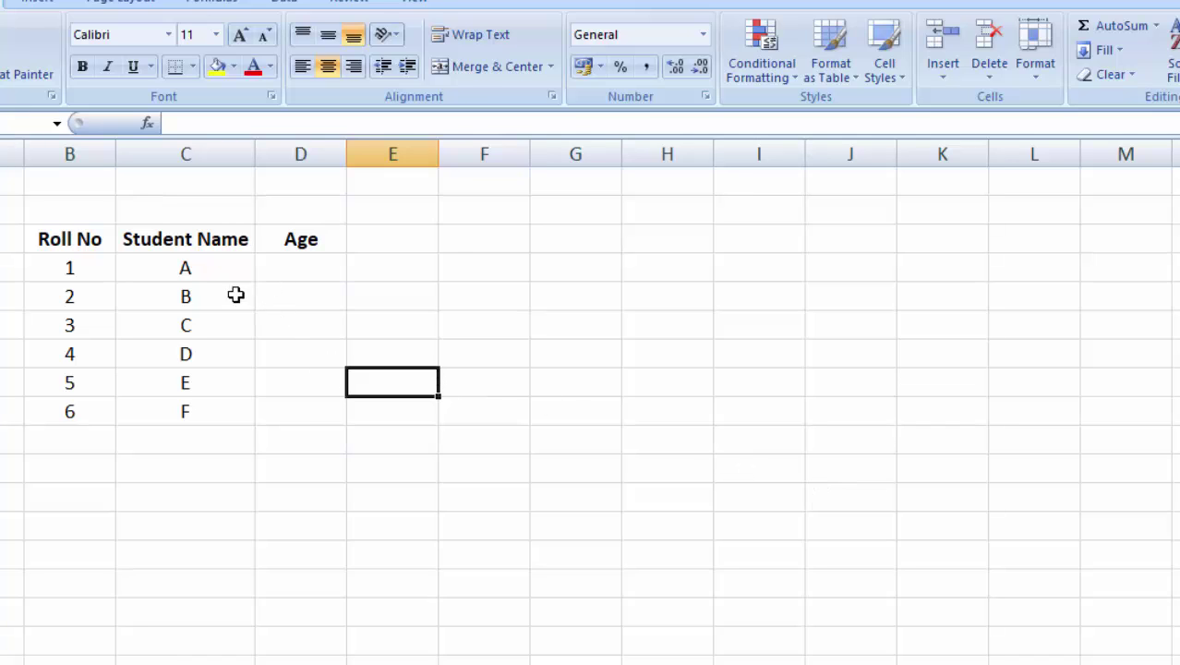
Step: Start data validation for the Age cells of students A to F, allowing Whole number values with the between condition
{"action": "left_click_drag", "start_coordinate": [289, 267], "coordinate": [314, 407]}
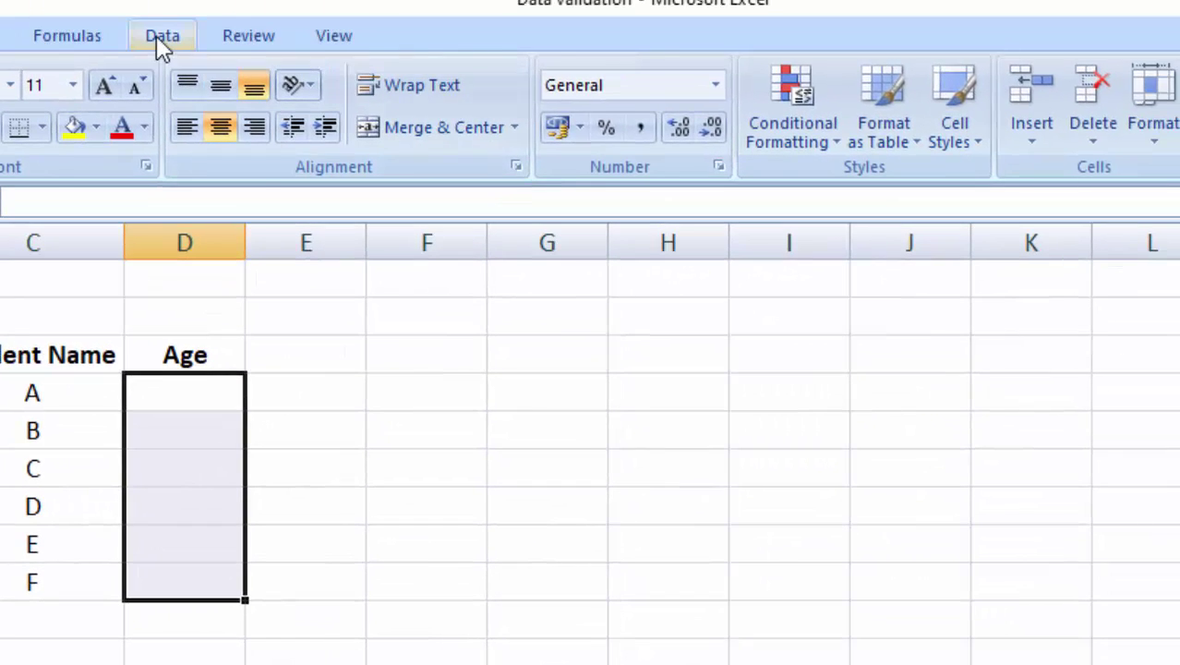
{"action": "left_click", "coordinate": [161, 37]}
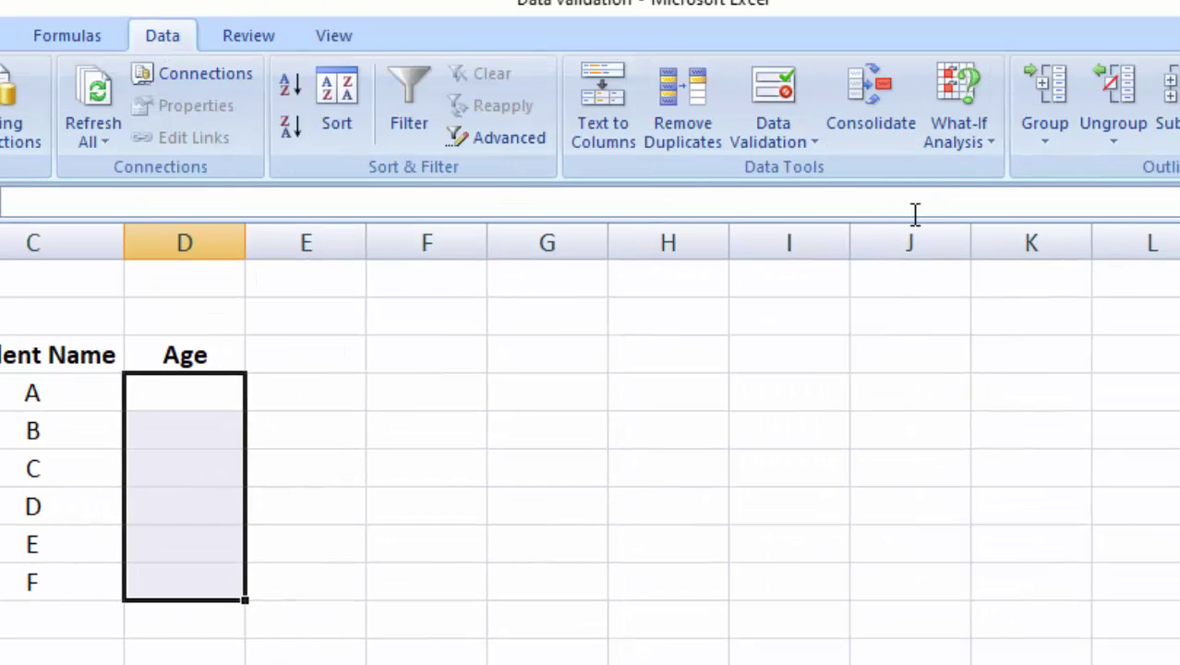
{"action": "left_click", "coordinate": [796, 143]}
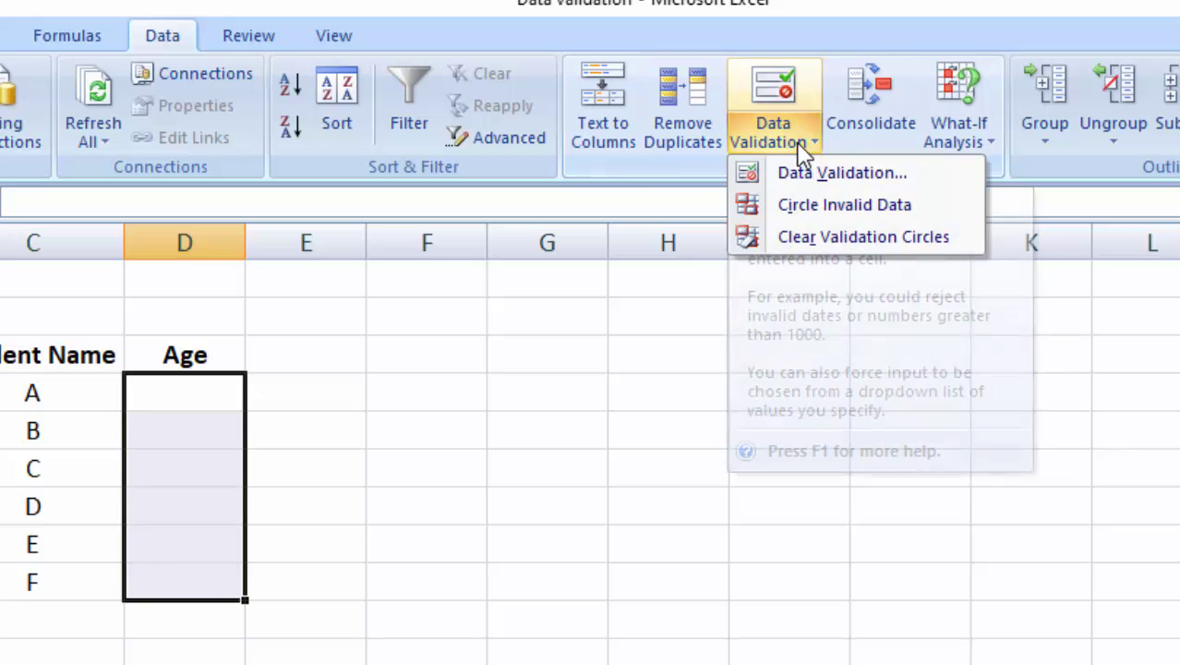
{"action": "left_click", "coordinate": [830, 179]}
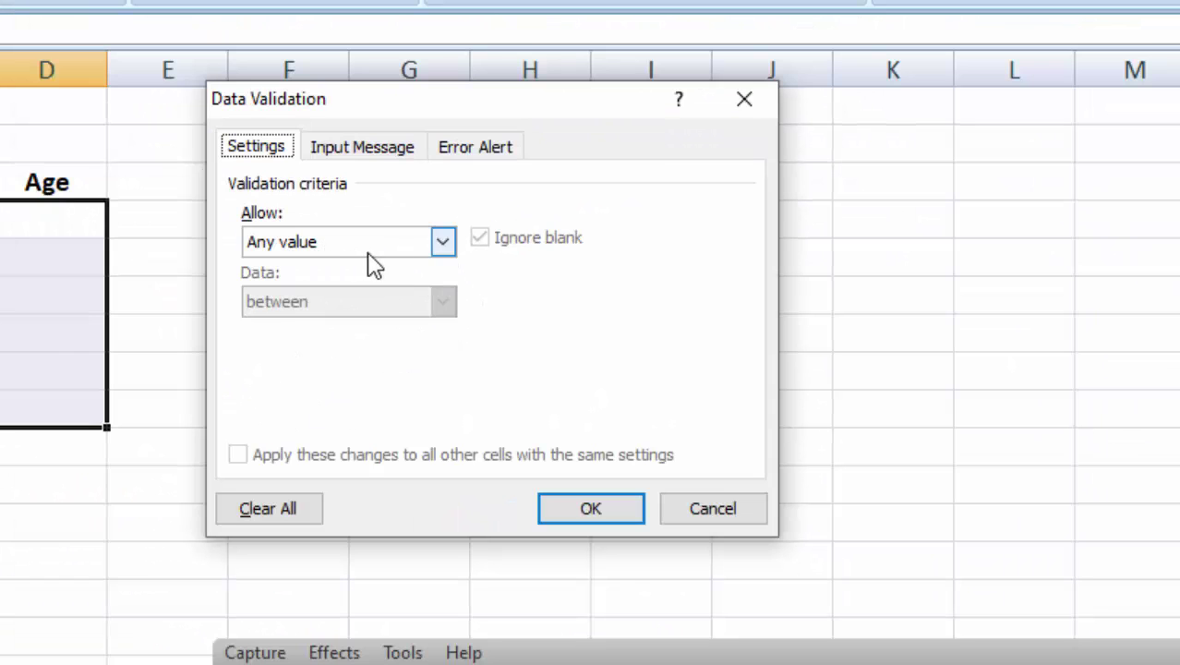
{"action": "left_click", "coordinate": [445, 242]}
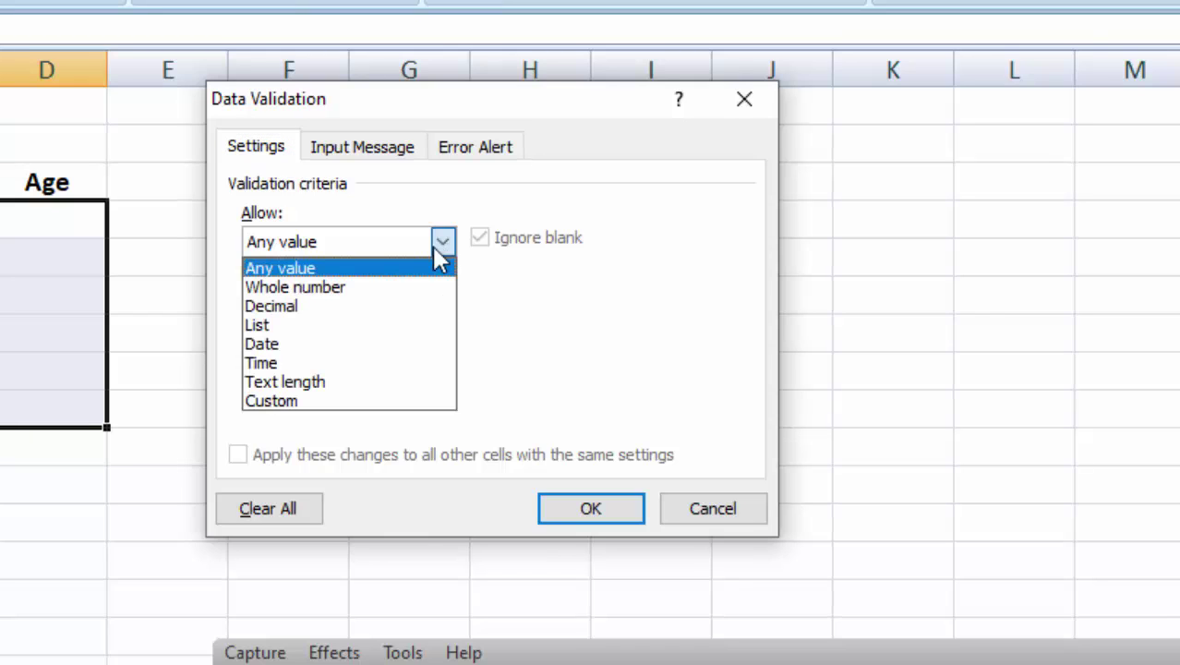
{"action": "left_click", "coordinate": [360, 295]}
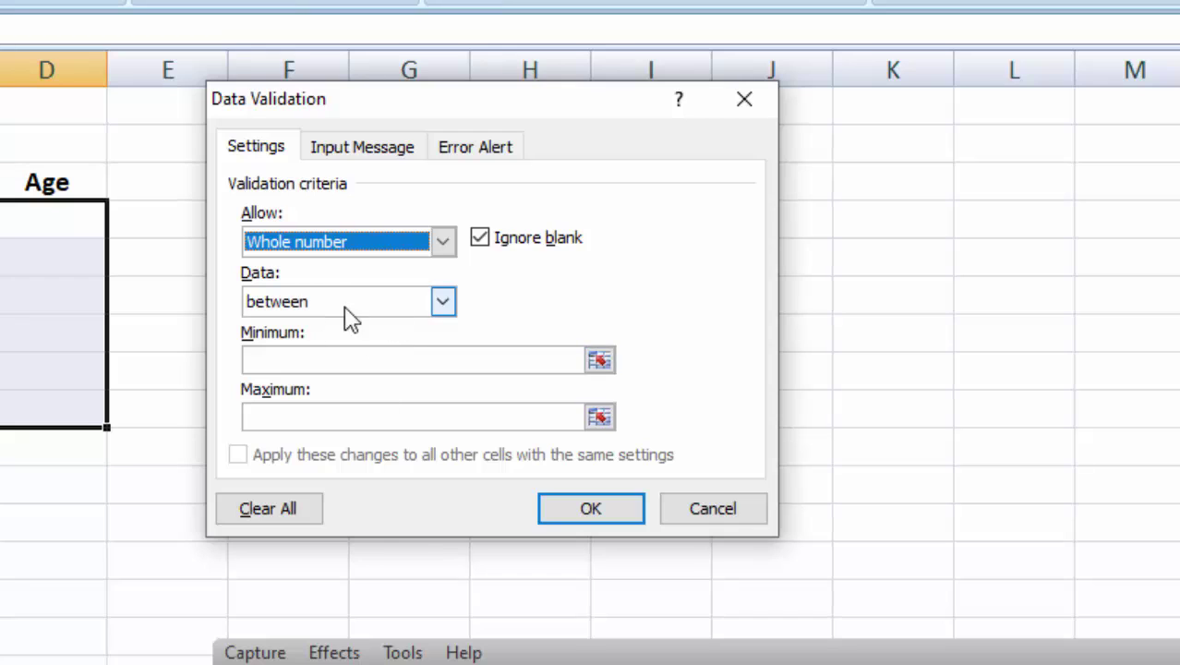
{"action": "left_click", "coordinate": [444, 305]}
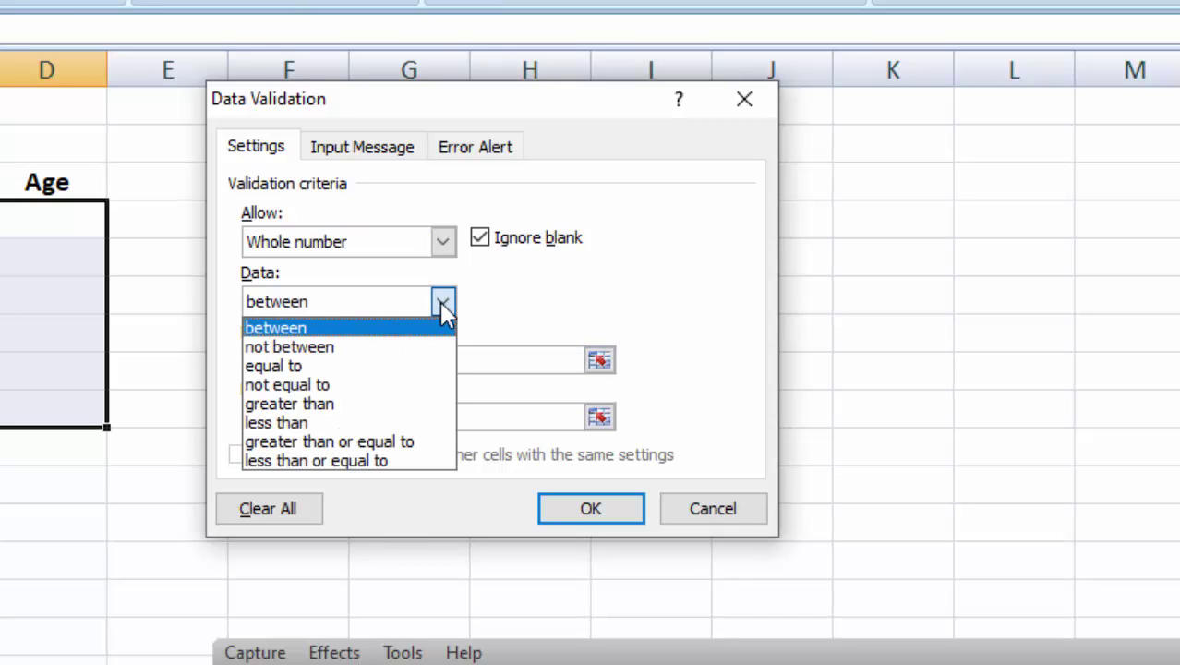
{"action": "left_click", "coordinate": [445, 309]}
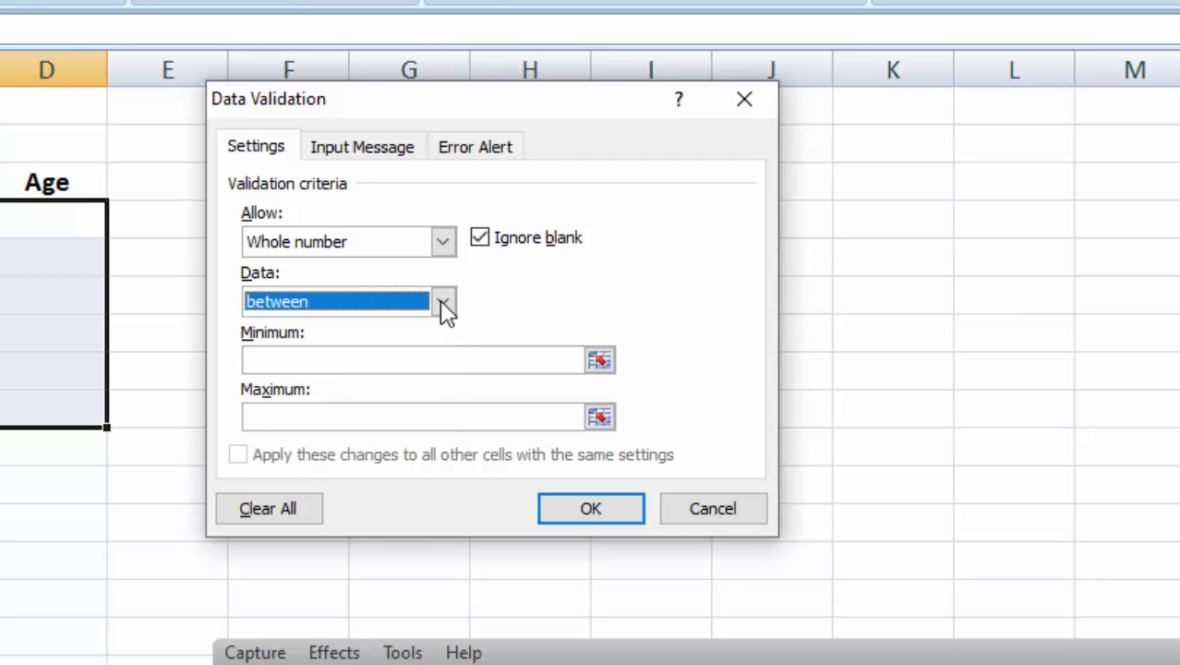
Step: Set the validation minimum to 20 and maximum to 60, and apply it to the selected Age cells
{"action": "left_click", "coordinate": [309, 362]}
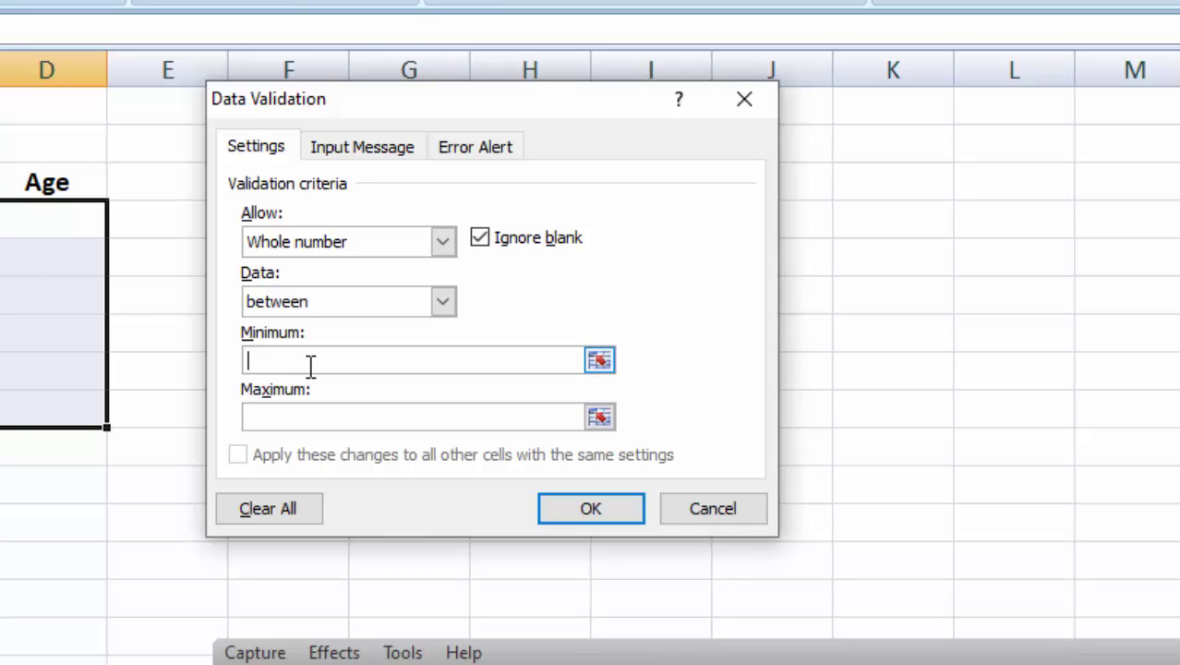
{"action": "left_click", "coordinate": [305, 420]}
{"action": "type", "text": "60"}
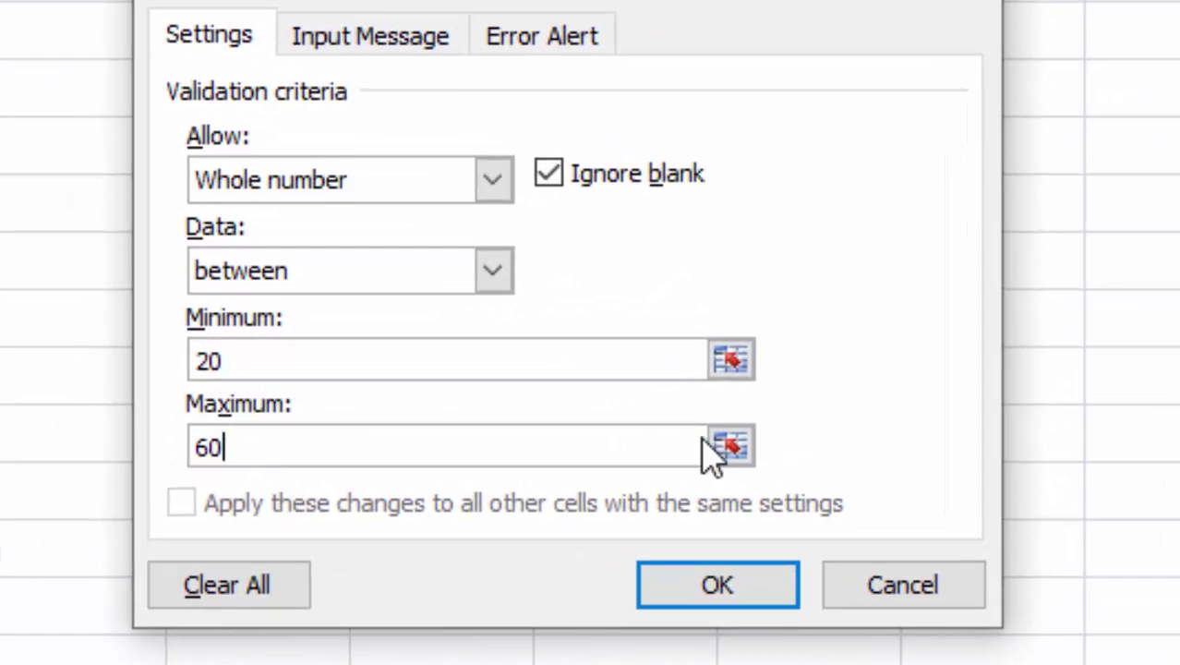
{"action": "left_click", "coordinate": [707, 589]}
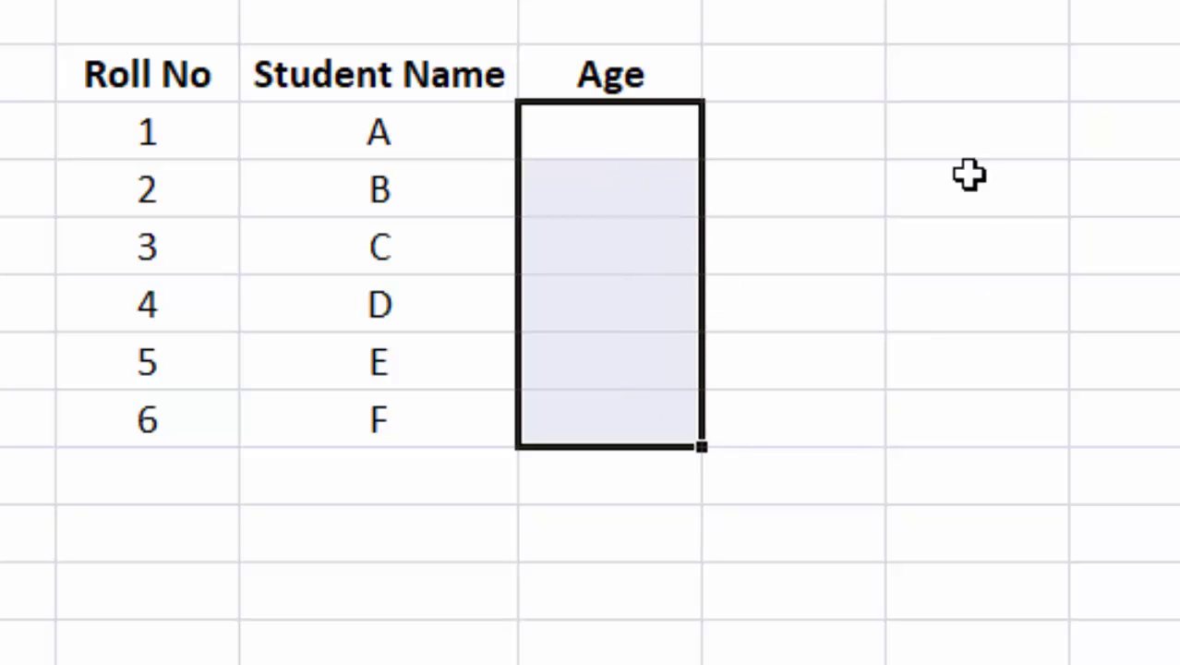
Step: Test the age validation by trying to enter 61 as student A's age, and cancel the entry
{"action": "left_click", "coordinate": [633, 132]}
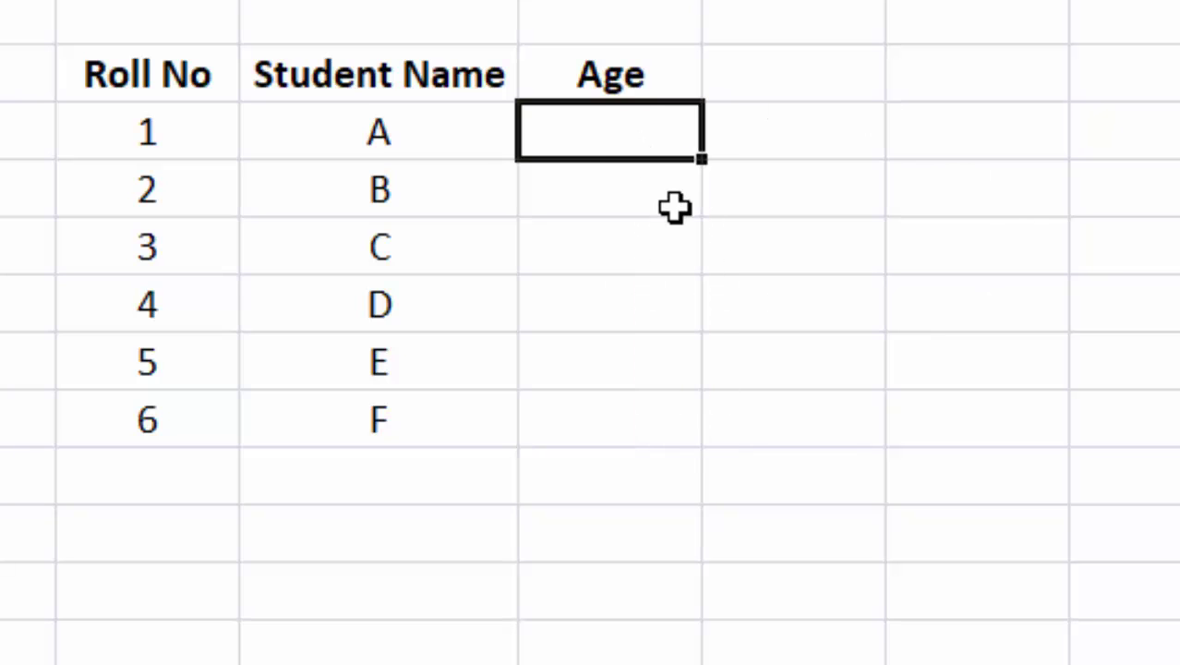
{"action": "type", "text": "6"}
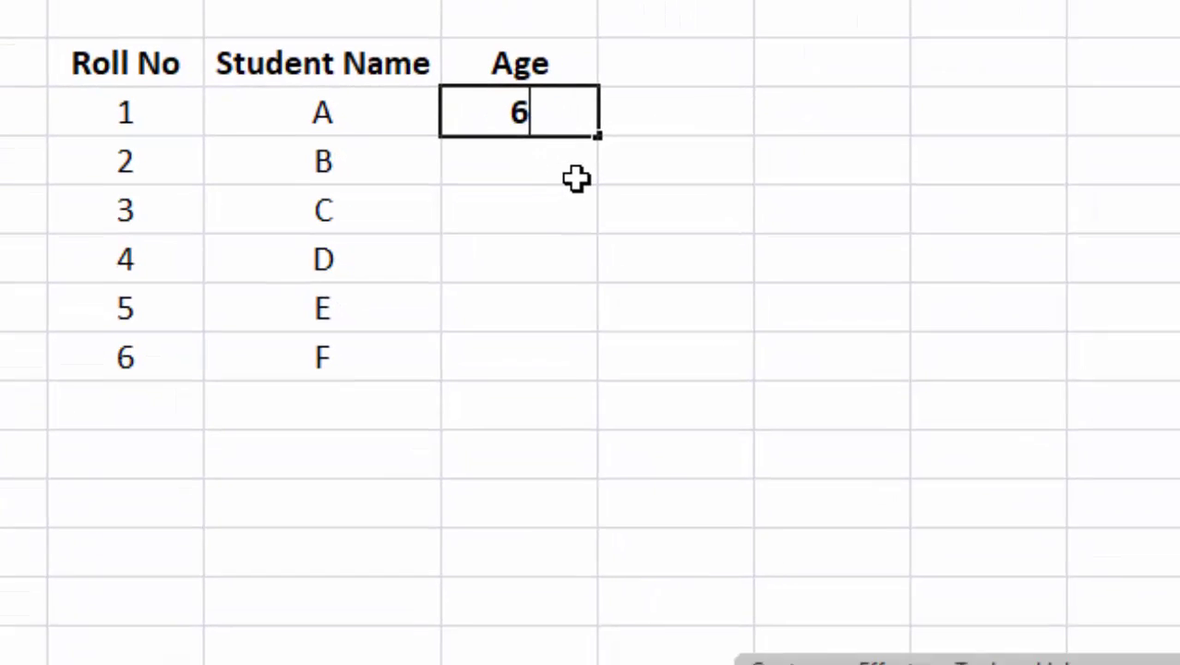
{"action": "type", "text": "1"}
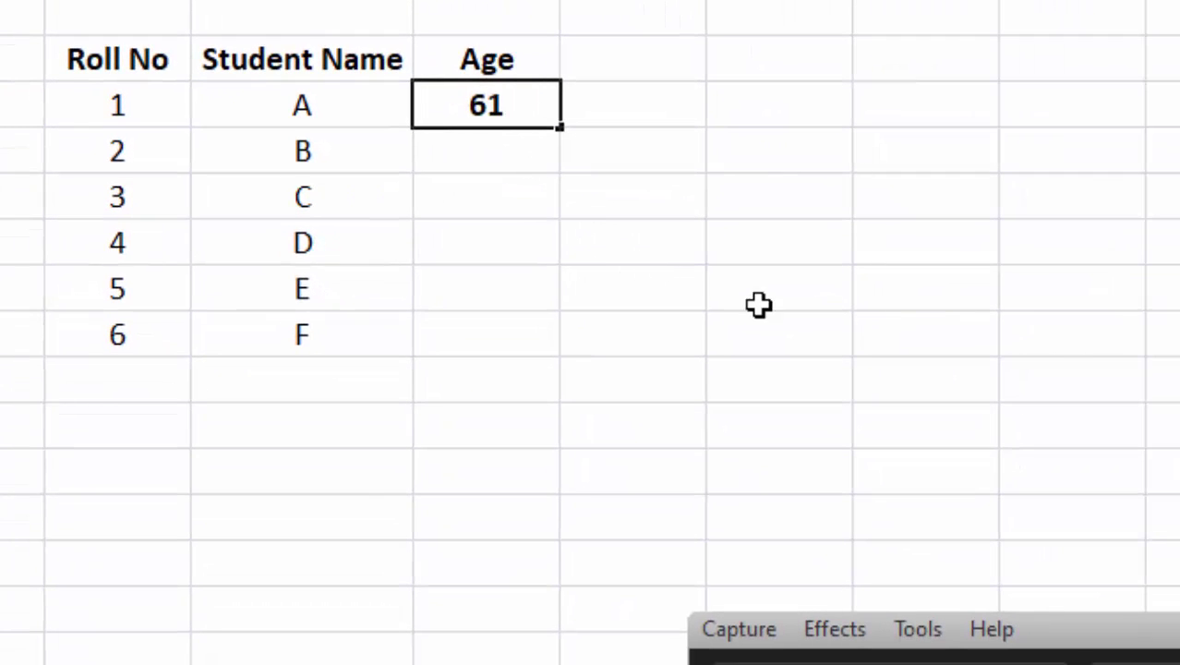
{"action": "key", "text": "Return"}
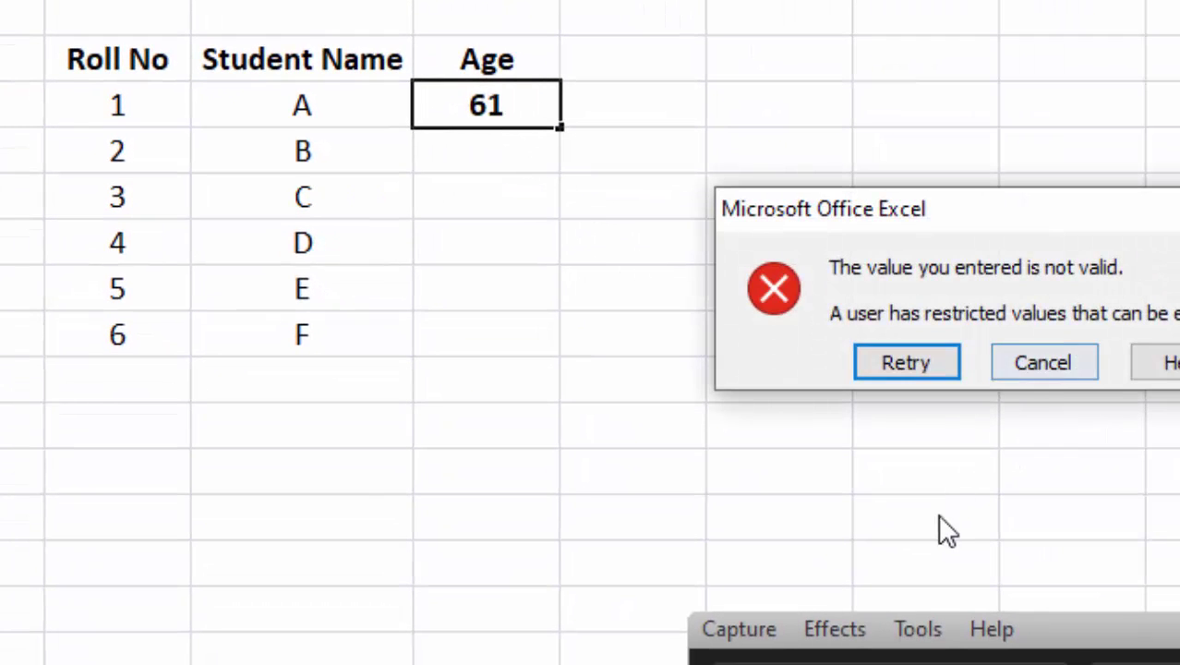
{"action": "left_click", "coordinate": [1032, 362]}
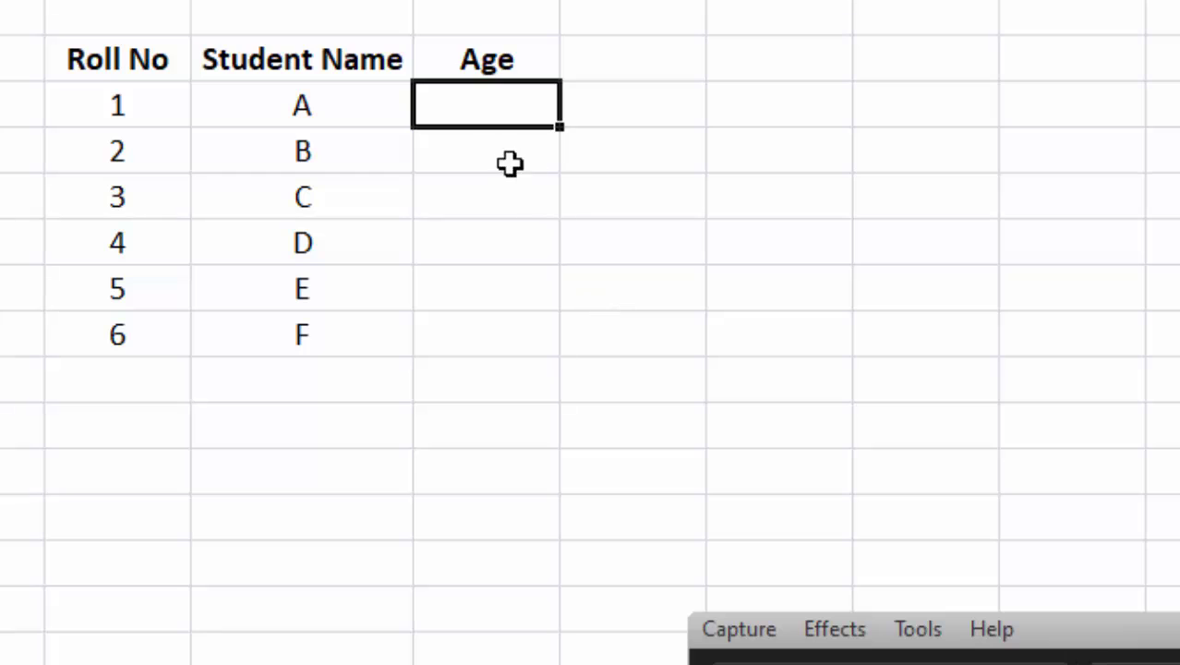
Step: Enter 59 as the age of student A
{"action": "type", "text": "59"}
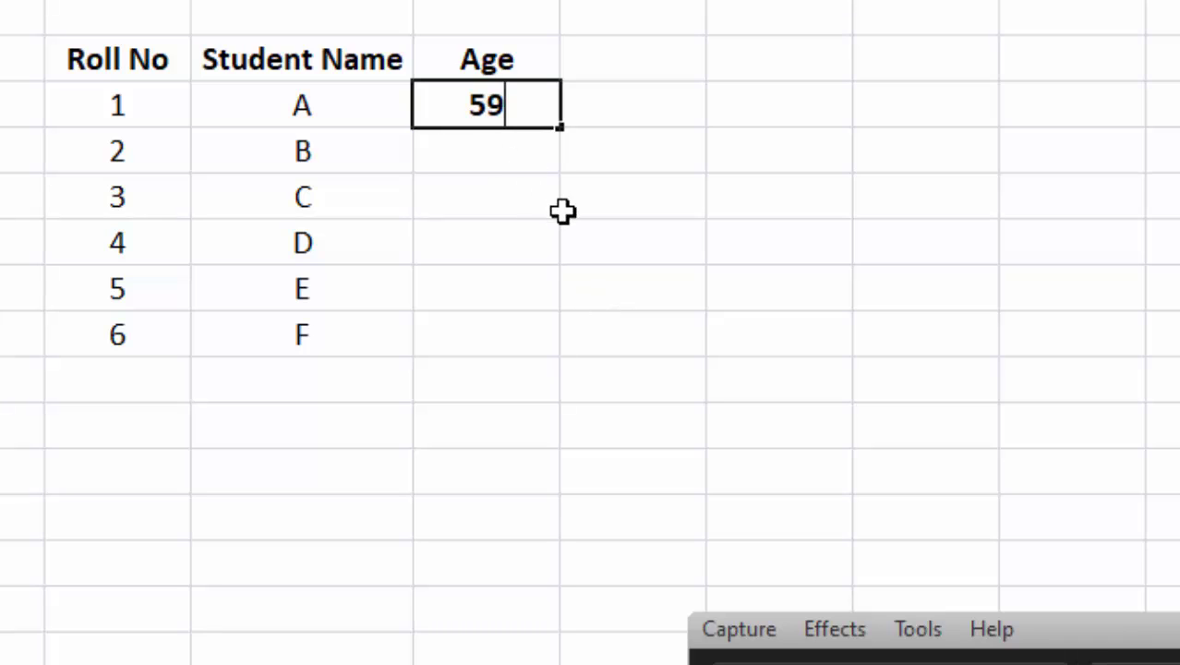
{"action": "left_click", "coordinate": [970, 330]}
Step: Test the lower age limit by trying to enter 19 for student B, and cancel the entry
{"action": "left_click", "coordinate": [502, 139]}
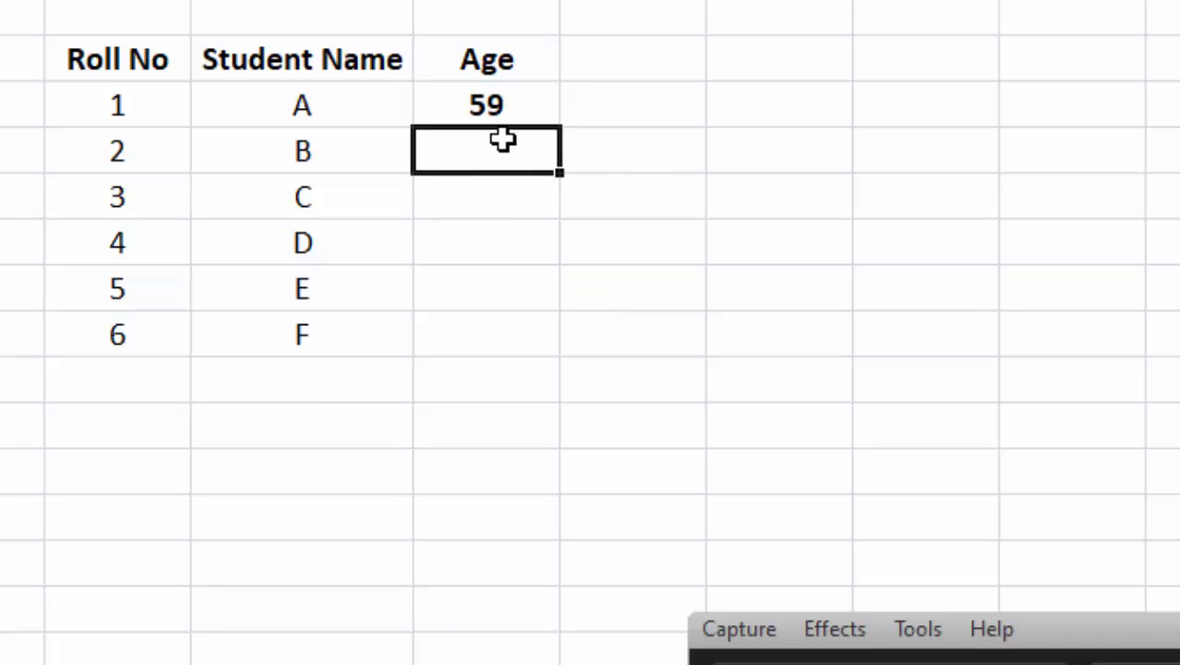
{"action": "type", "text": "19"}
{"action": "left_click", "coordinate": [1080, 354]}
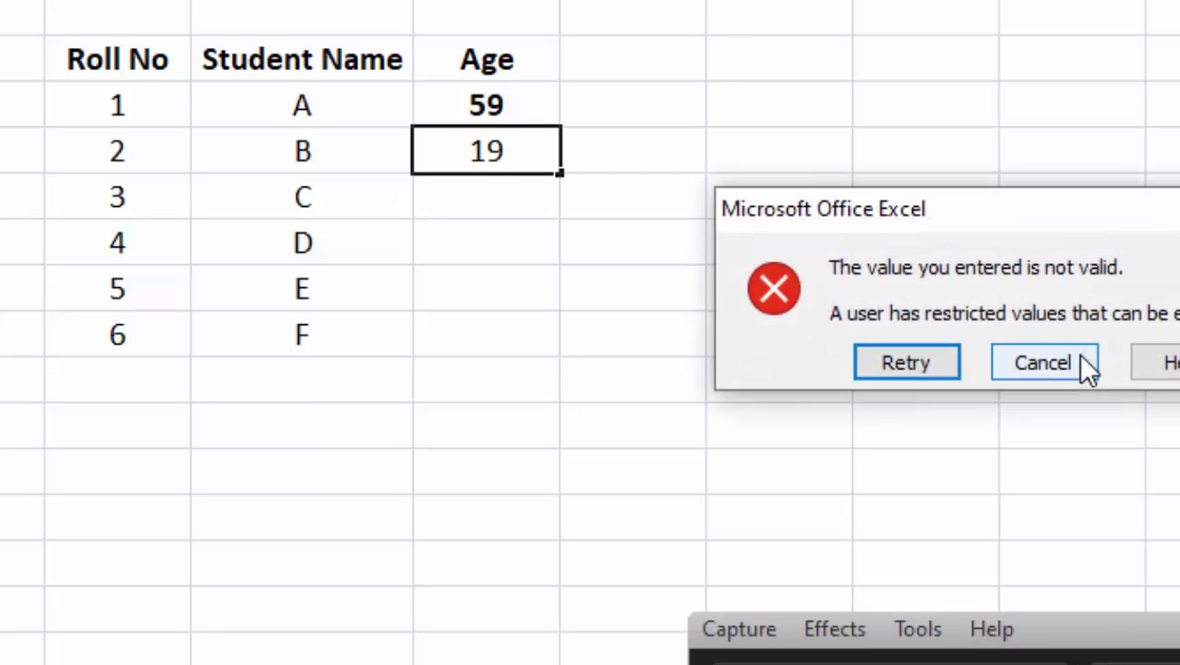
{"action": "left_click", "coordinate": [1044, 367]}
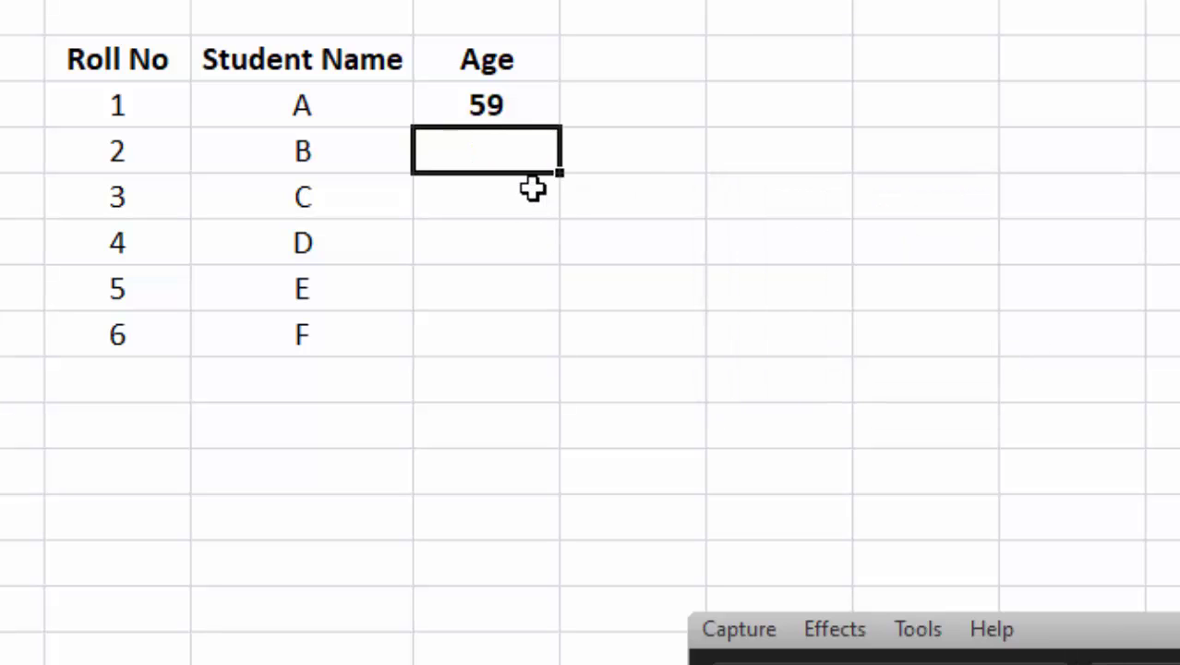
Step: Enter 20 as the age of student B
{"action": "type", "text": "20"}
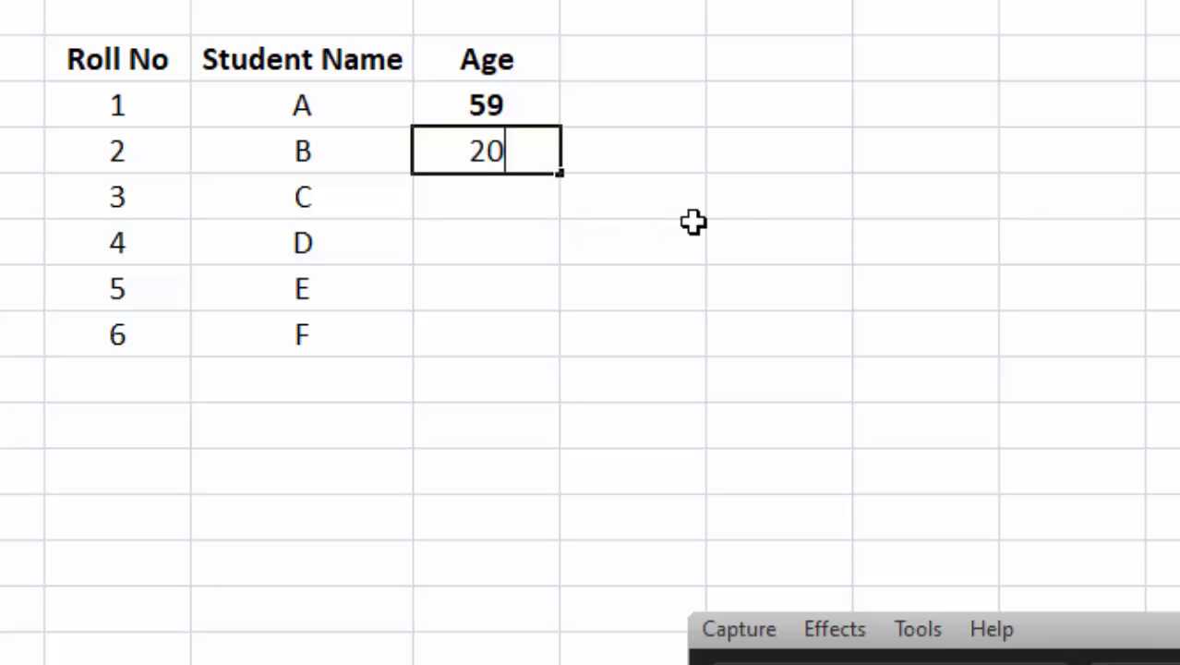
{"action": "left_click", "coordinate": [885, 232]}
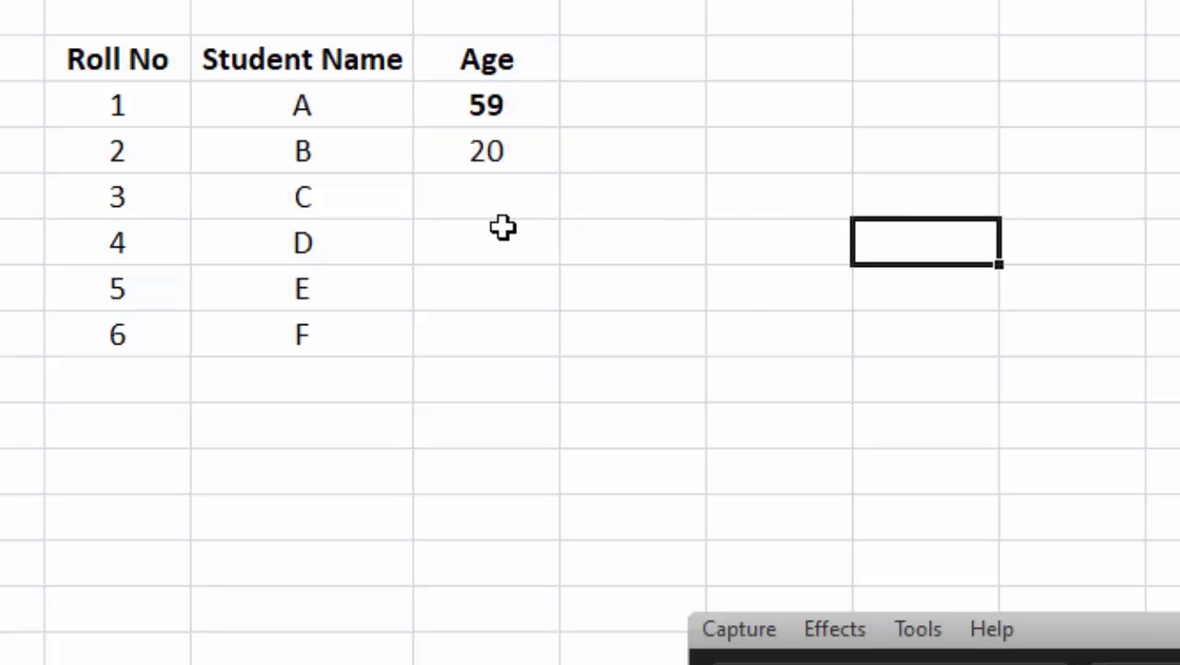
{"action": "left_click", "coordinate": [489, 202]}
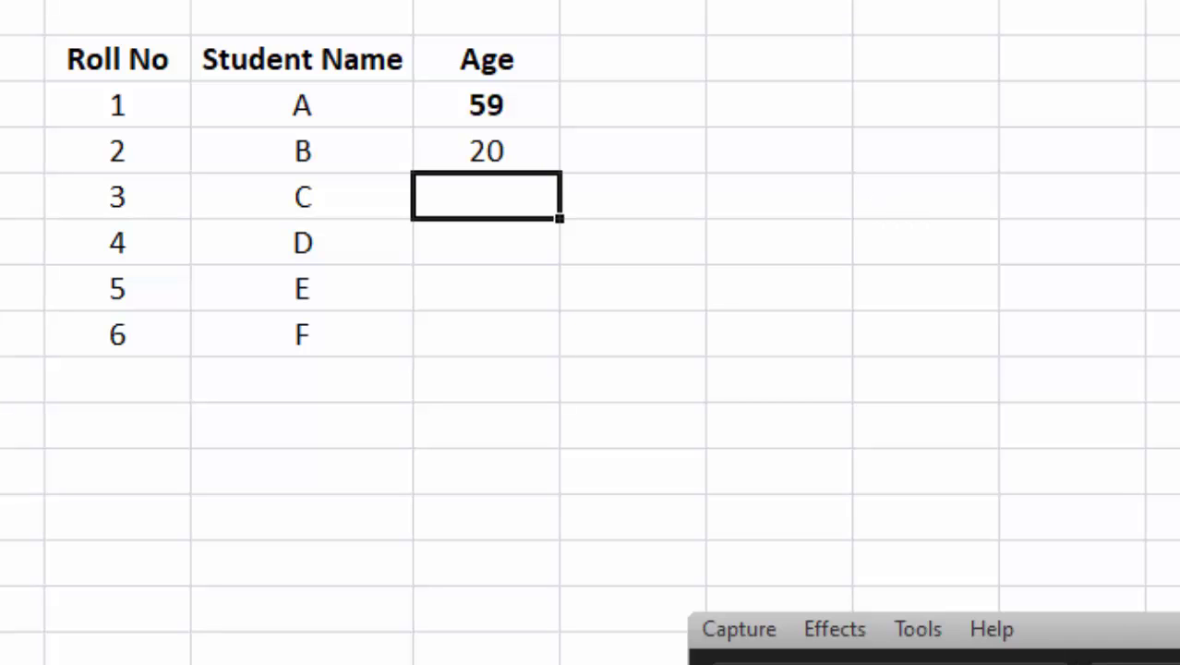
{"action": "left_click", "coordinate": [633, 196]}
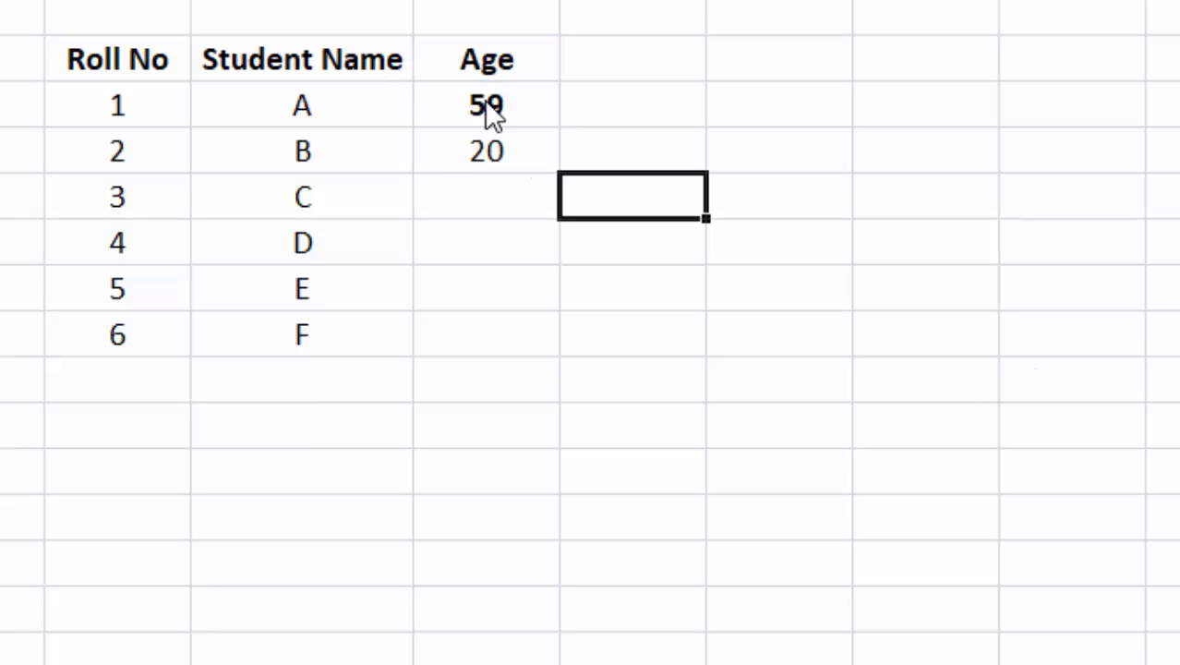
Step: Test the age validation by trying to enter 323 for student D, and cancel the entry
{"action": "left_click_drag", "start_coordinate": [489, 111], "coordinate": [457, 326]}
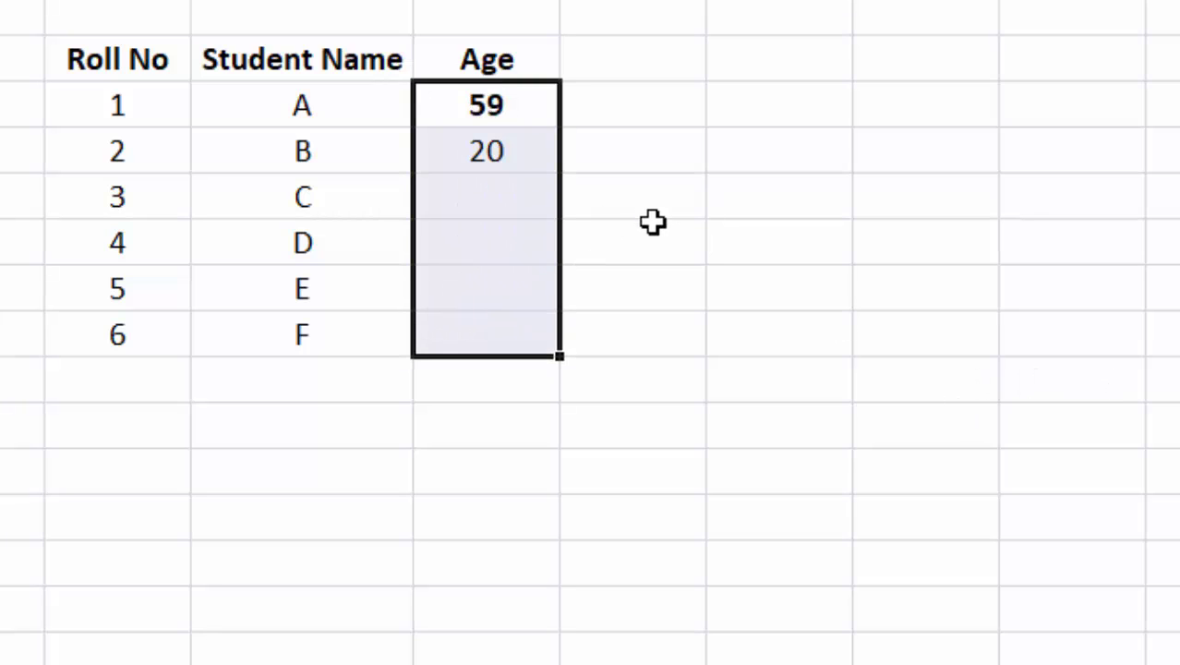
{"action": "left_click", "coordinate": [741, 268]}
{"action": "left_click", "coordinate": [480, 250]}
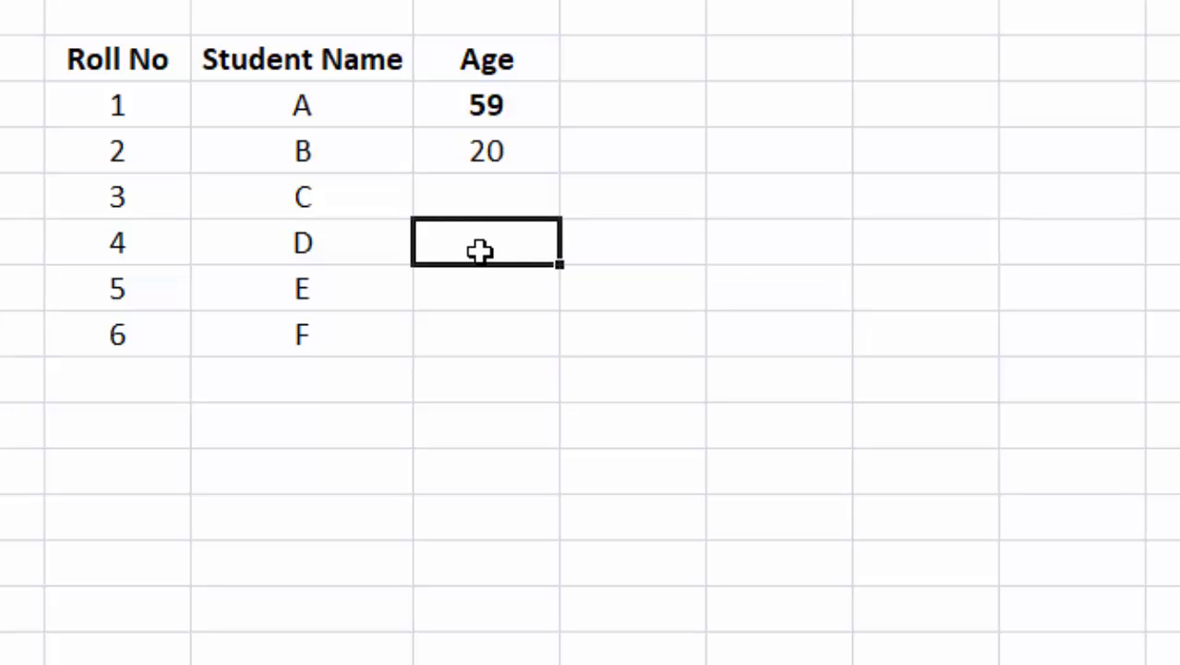
{"action": "type", "text": "333"}
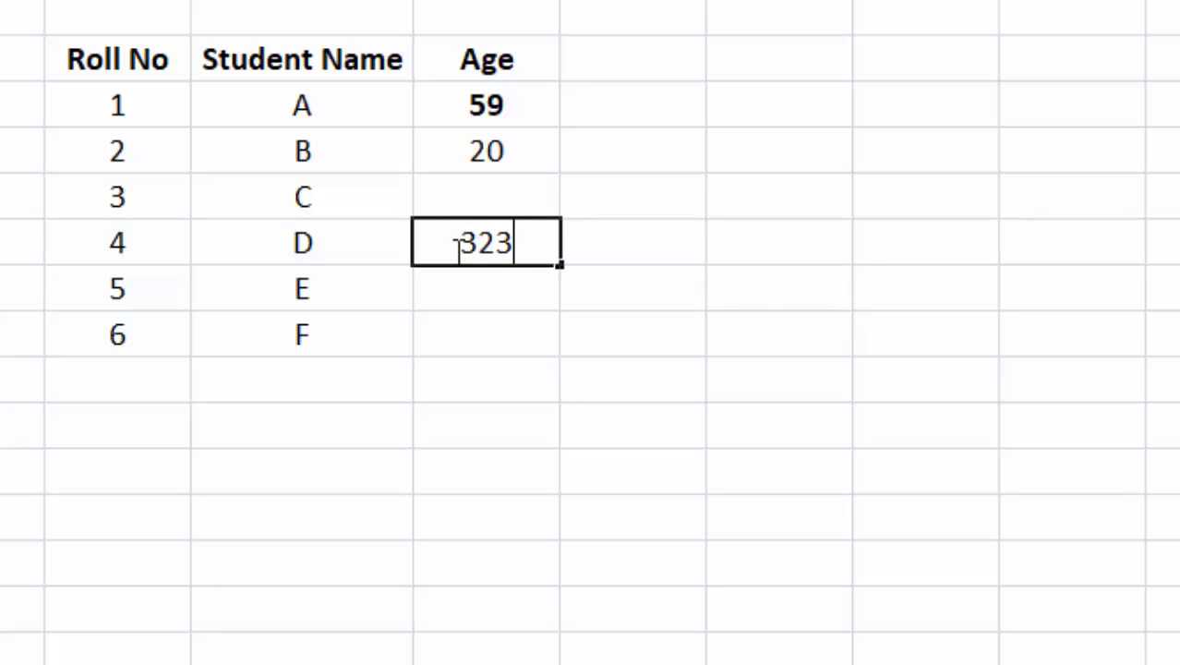
{"action": "left_click", "coordinate": [764, 303]}
{"action": "left_click", "coordinate": [1019, 362]}
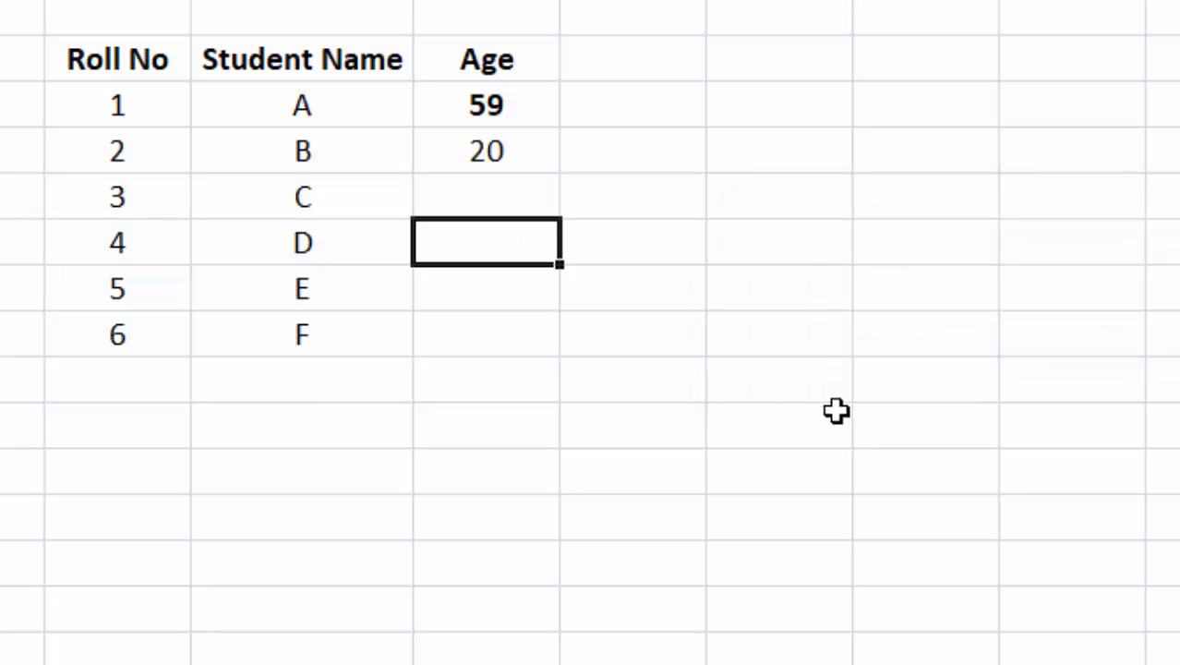
{"action": "left_click", "coordinate": [835, 411]}
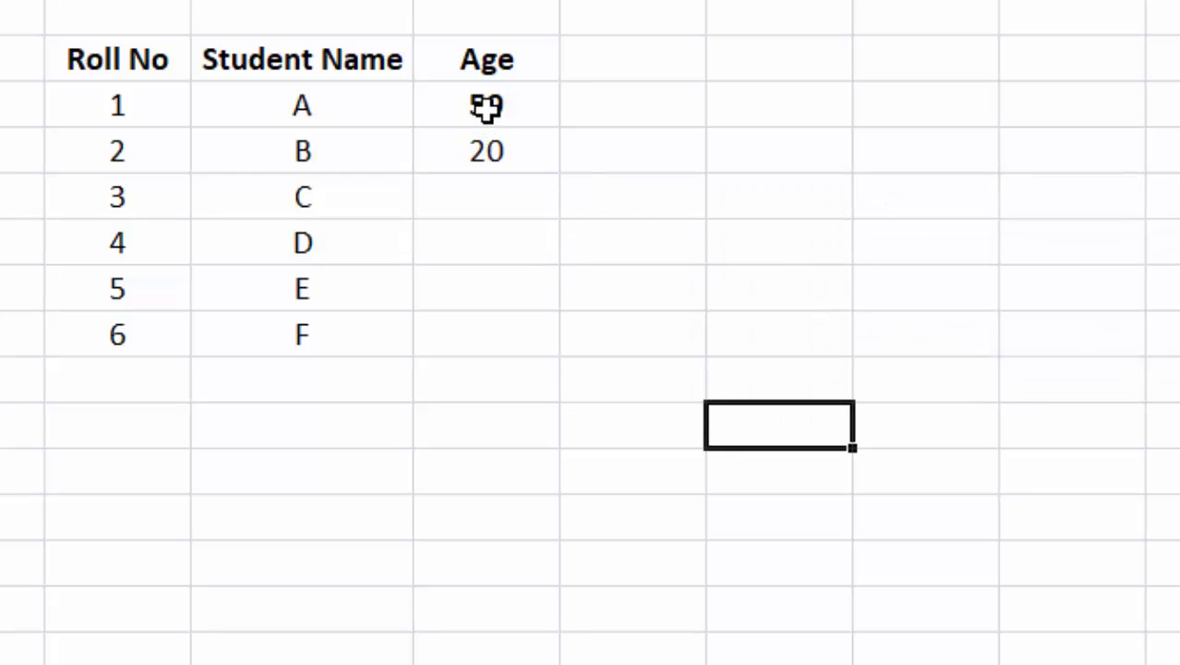
Step: Clear all data validation settings from the Age cells of students A to F
{"action": "left_click_drag", "start_coordinate": [487, 107], "coordinate": [480, 314]}
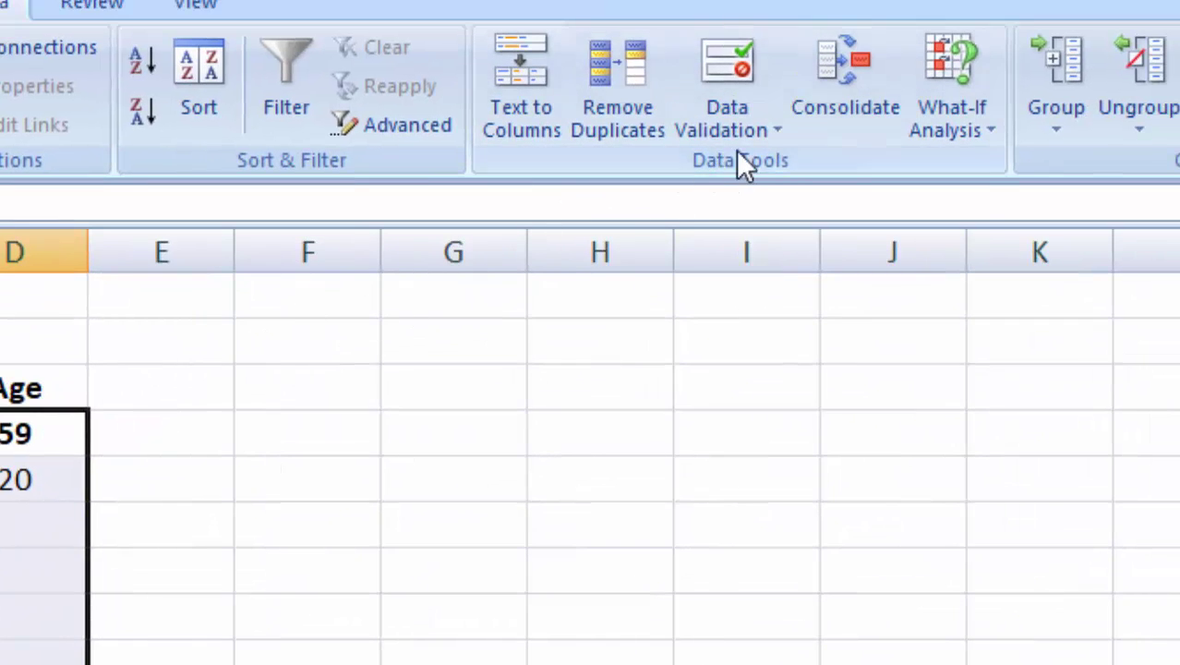
{"action": "left_click", "coordinate": [752, 126]}
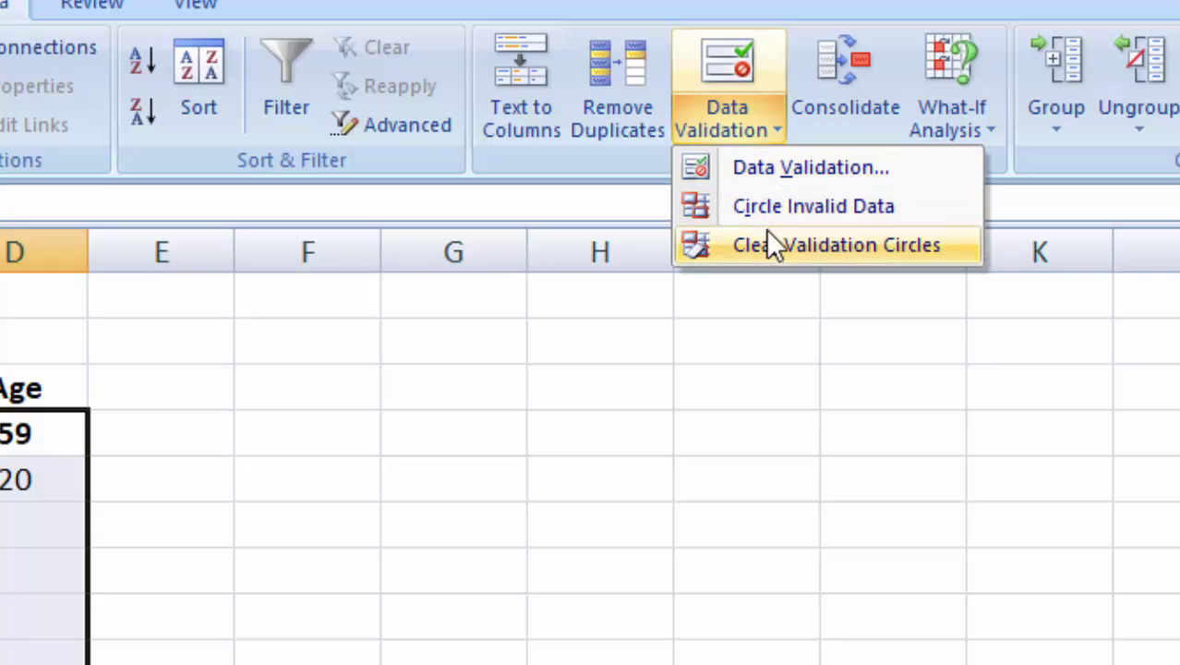
{"action": "left_click", "coordinate": [804, 166]}
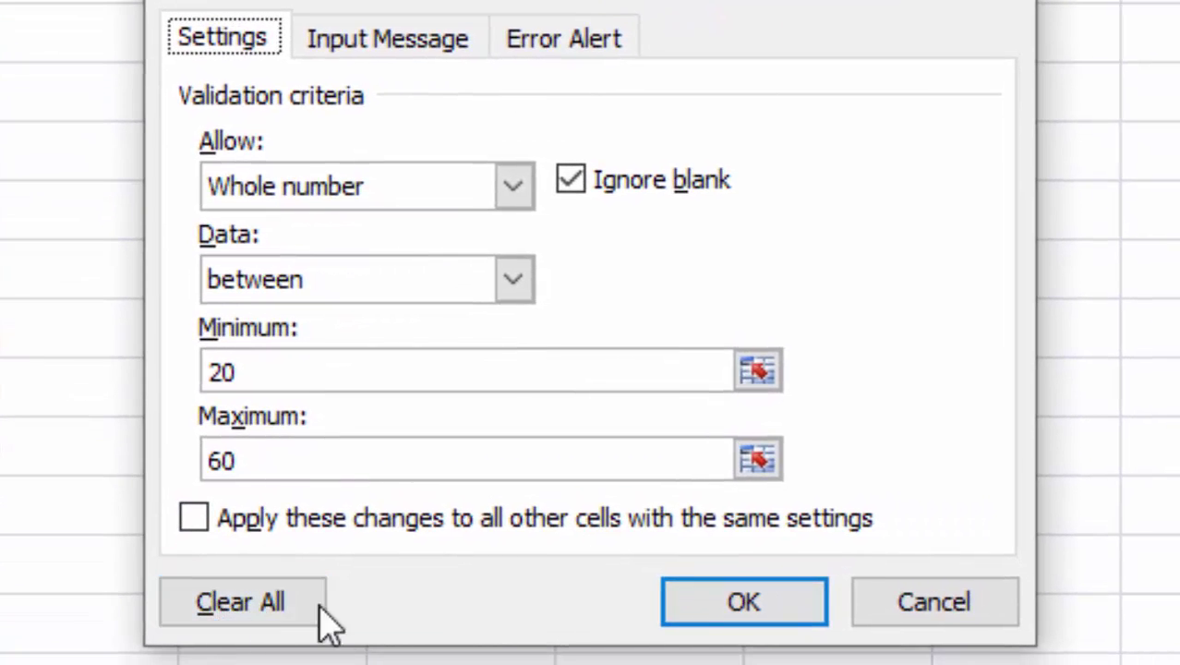
{"action": "left_click", "coordinate": [260, 605]}
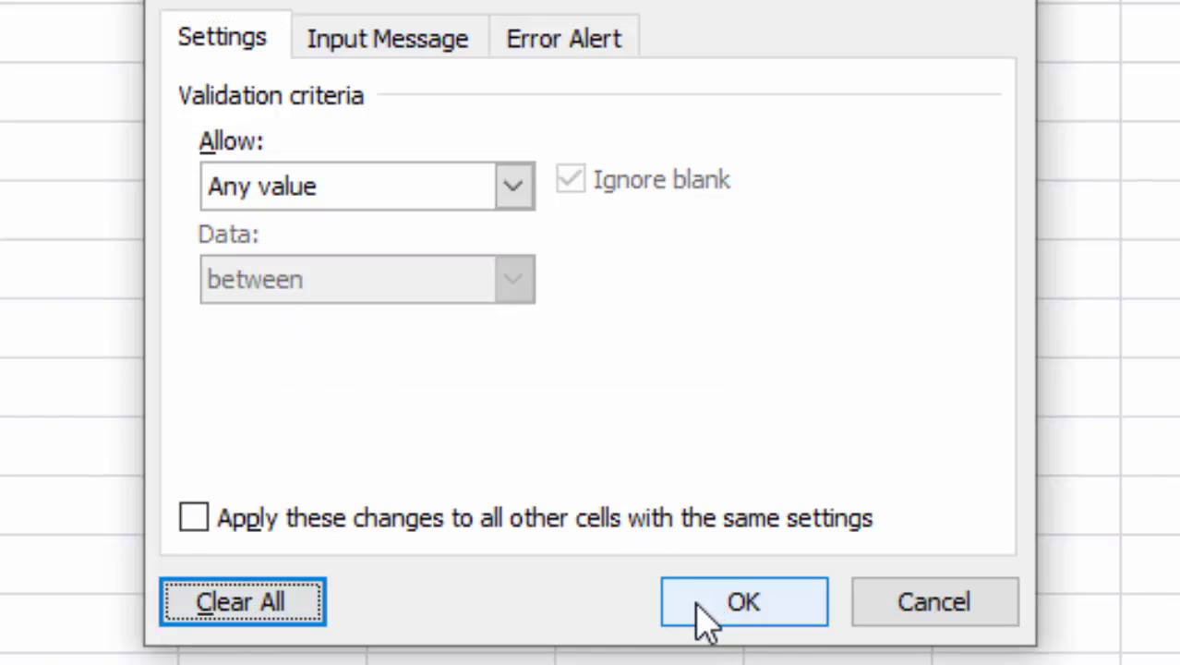
{"action": "left_click", "coordinate": [719, 614]}
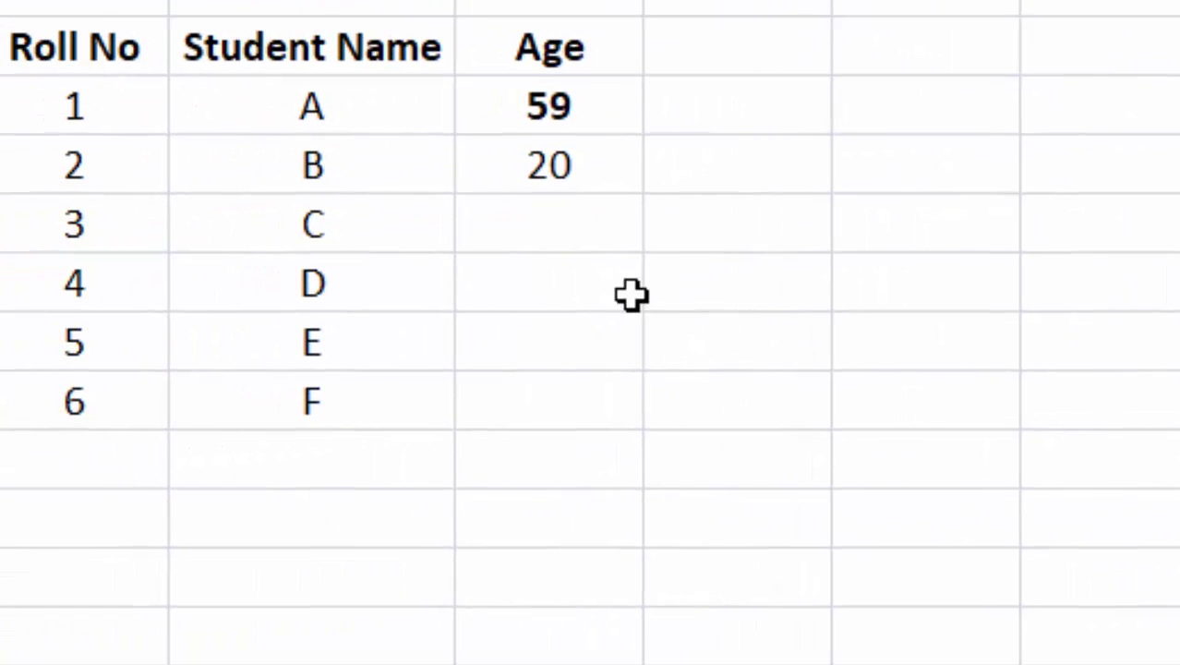
Step: Enter 78 as the age of student D to check that values above the former limit can be entered
{"action": "left_click", "coordinate": [547, 284]}
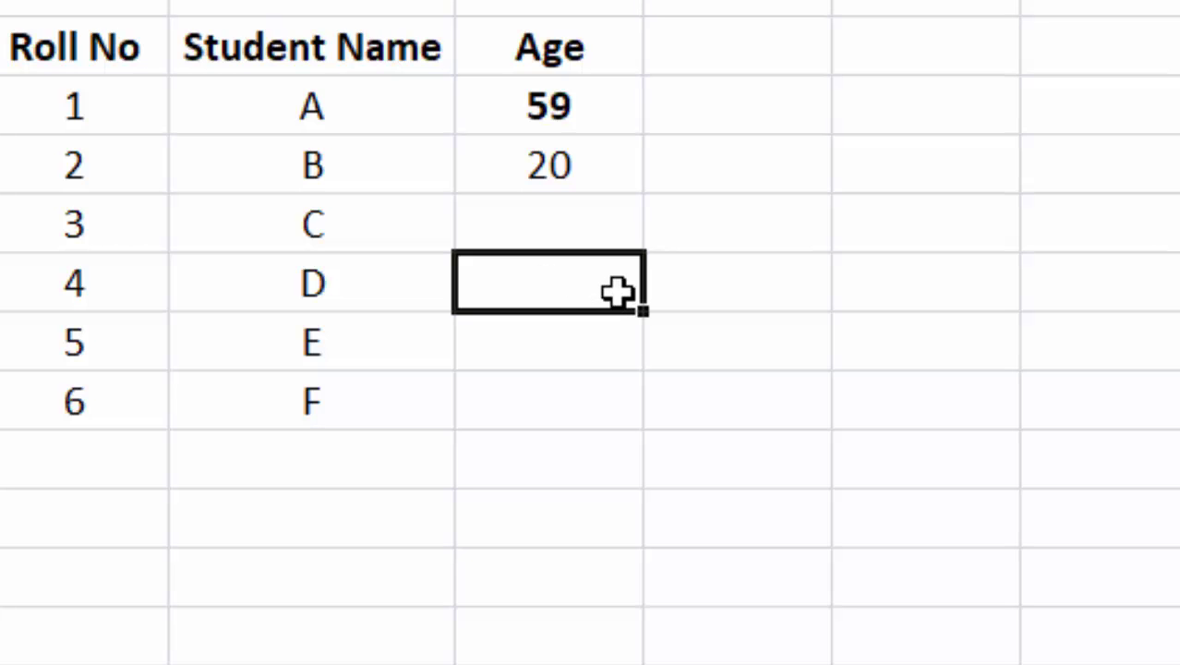
{"action": "type", "text": "78"}
{"action": "key", "text": "Return"}
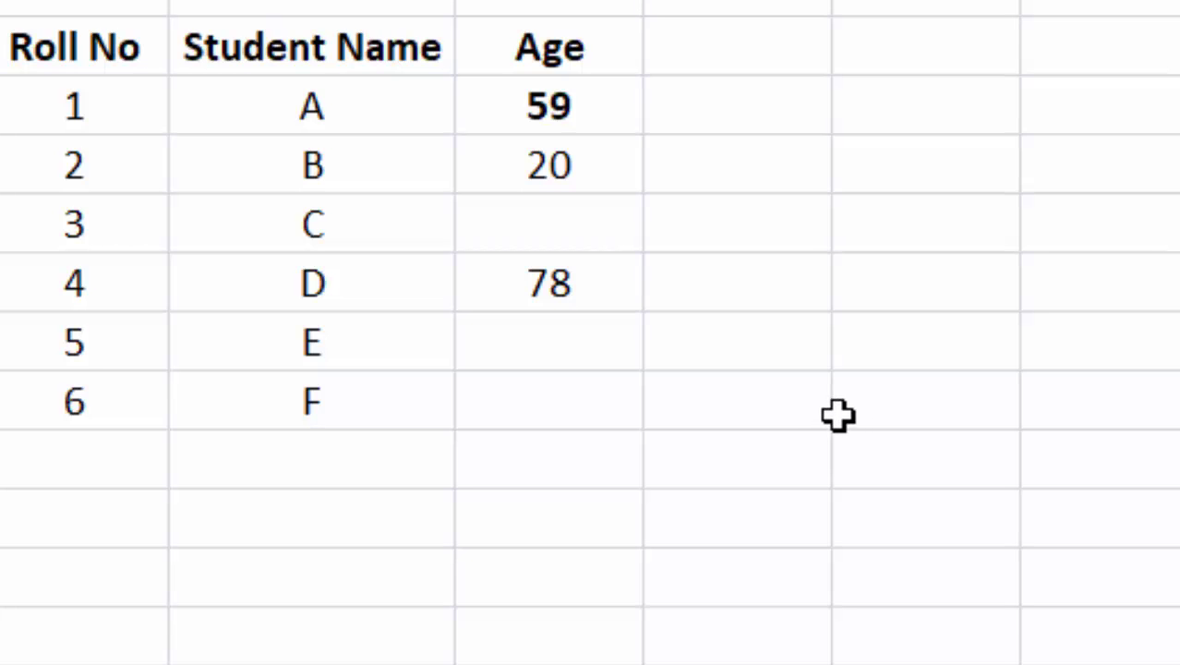
{"action": "left_click", "coordinate": [877, 406]}
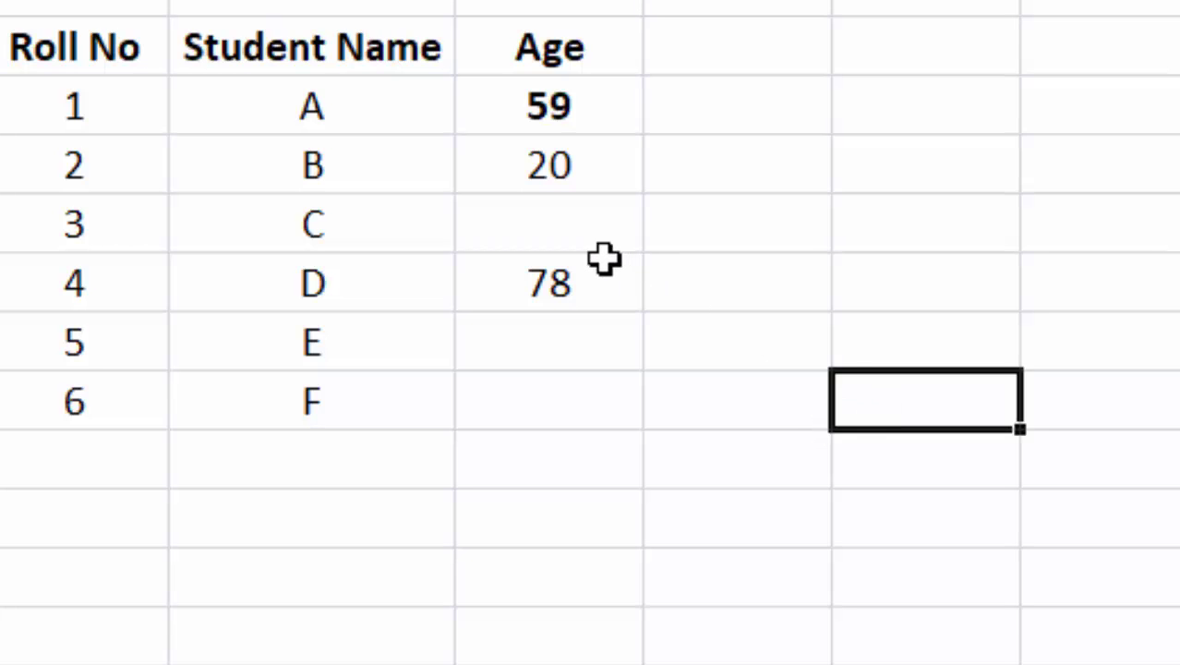
{"action": "left_click", "coordinate": [853, 330]}
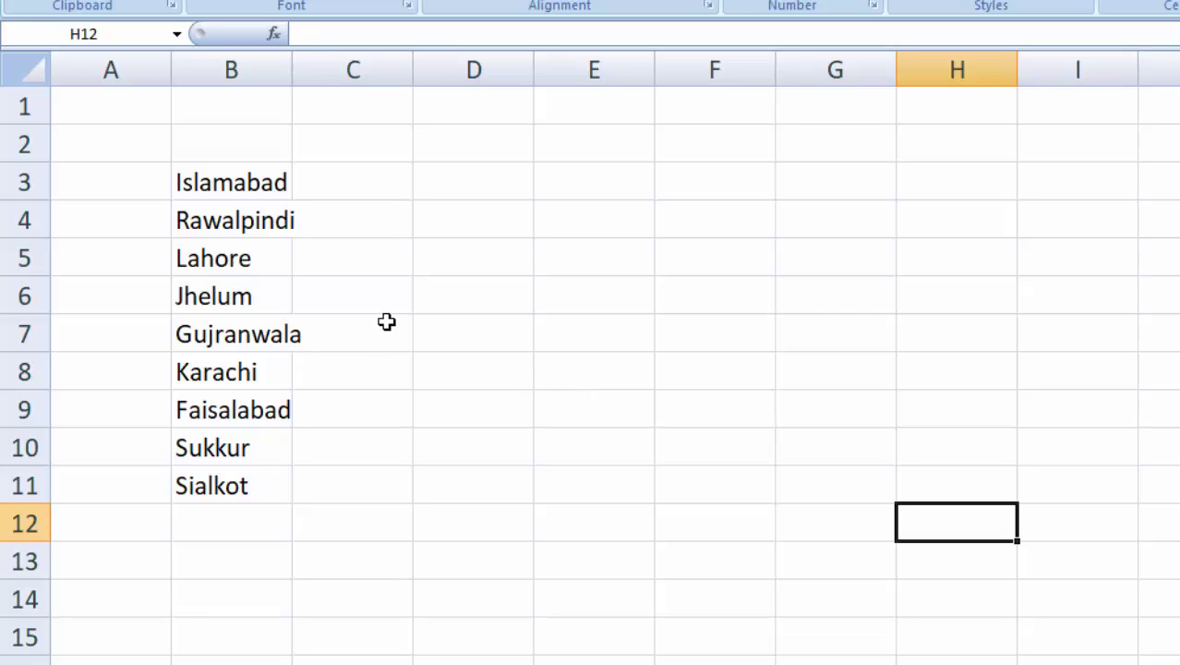
Step: Auto-fit column B on the city list sheet to the width of the city names
{"action": "left_click_drag", "start_coordinate": [214, 185], "coordinate": [247, 483]}
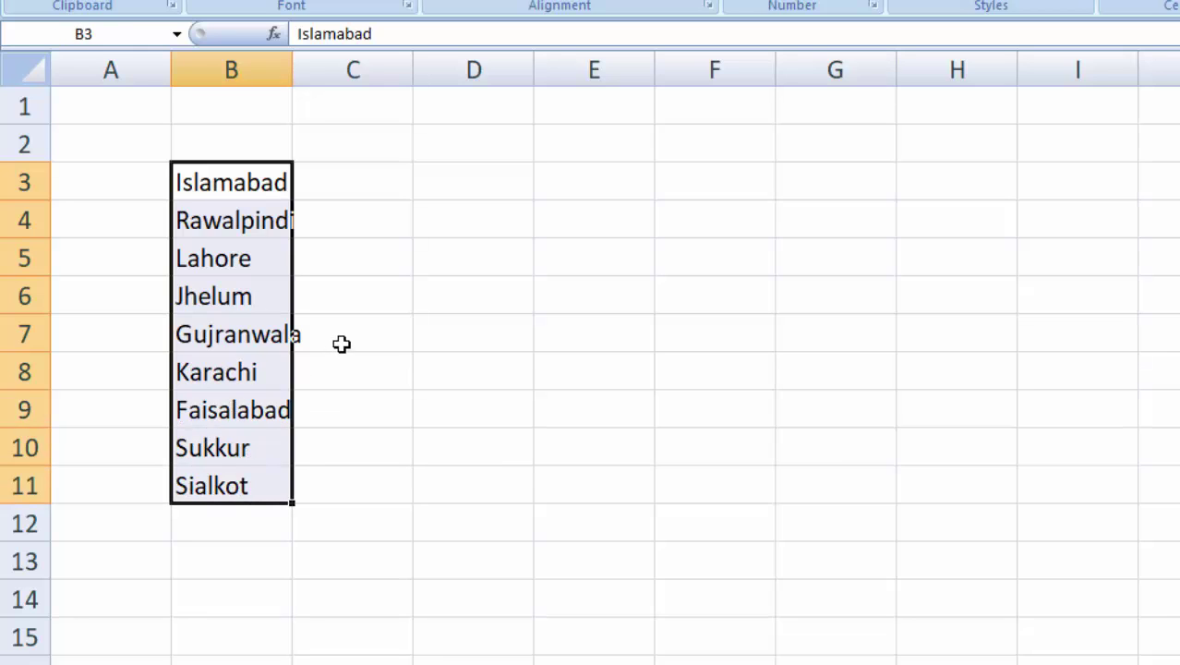
{"action": "double_click", "coordinate": [292, 73]}
{"action": "left_click", "coordinate": [422, 334]}
{"action": "left_click", "coordinate": [226, 183]}
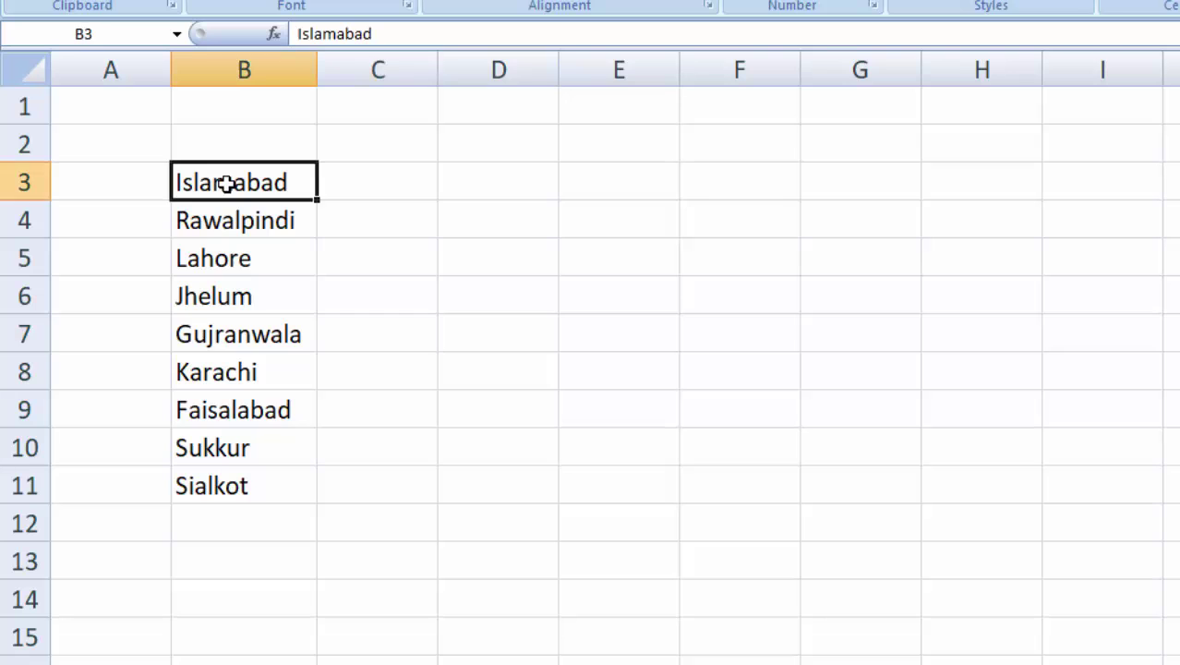
{"action": "left_click_drag", "start_coordinate": [226, 183], "coordinate": [233, 486]}
{"action": "left_click", "coordinate": [499, 410]}
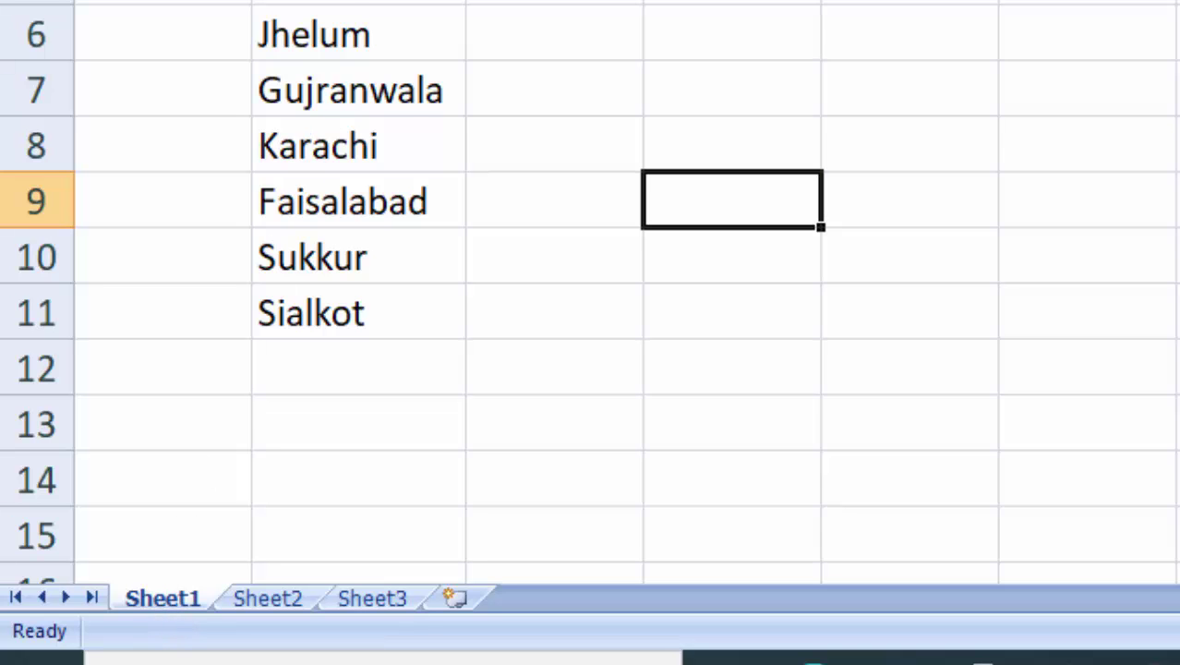
{"action": "left_click_drag", "start_coordinate": [353, 43], "coordinate": [353, 454]}
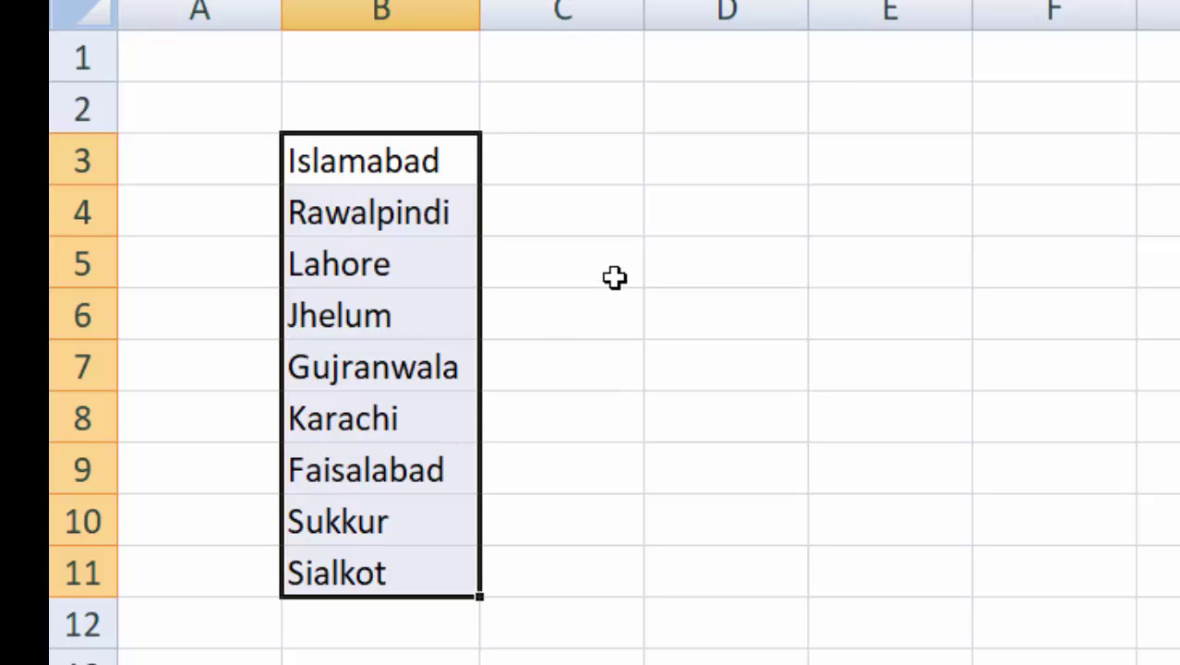
{"action": "left_click", "coordinate": [534, 324]}
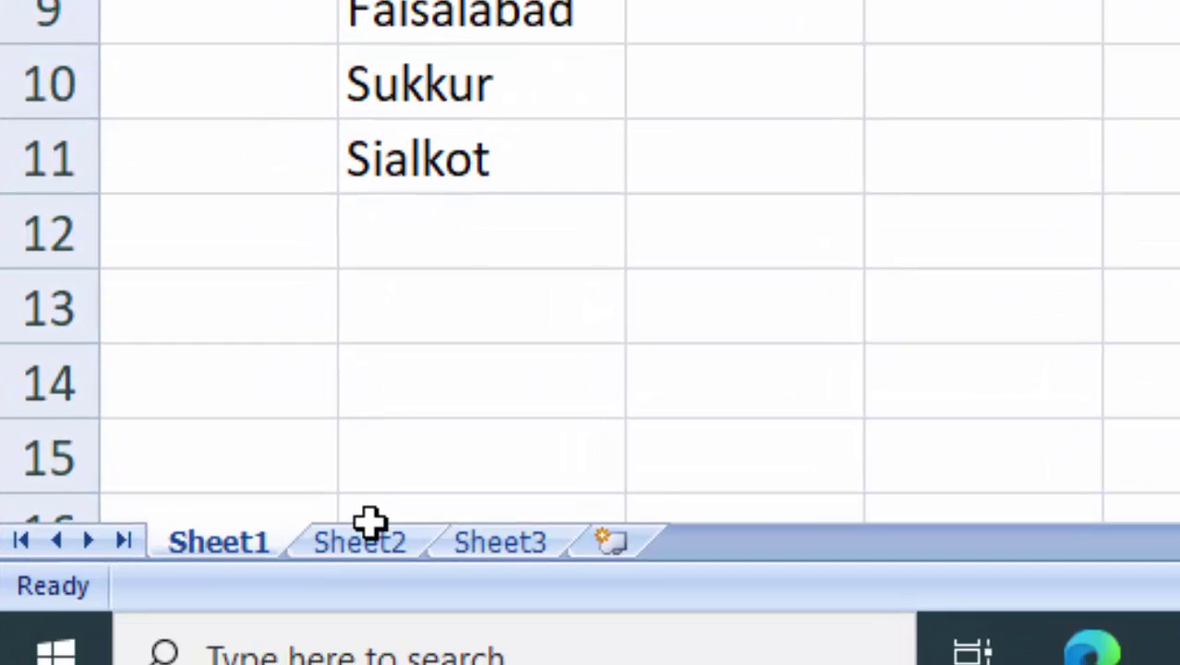
Step: Switch to Sheet2 and select the Domicile/City cell of student A
{"action": "left_click", "coordinate": [371, 544]}
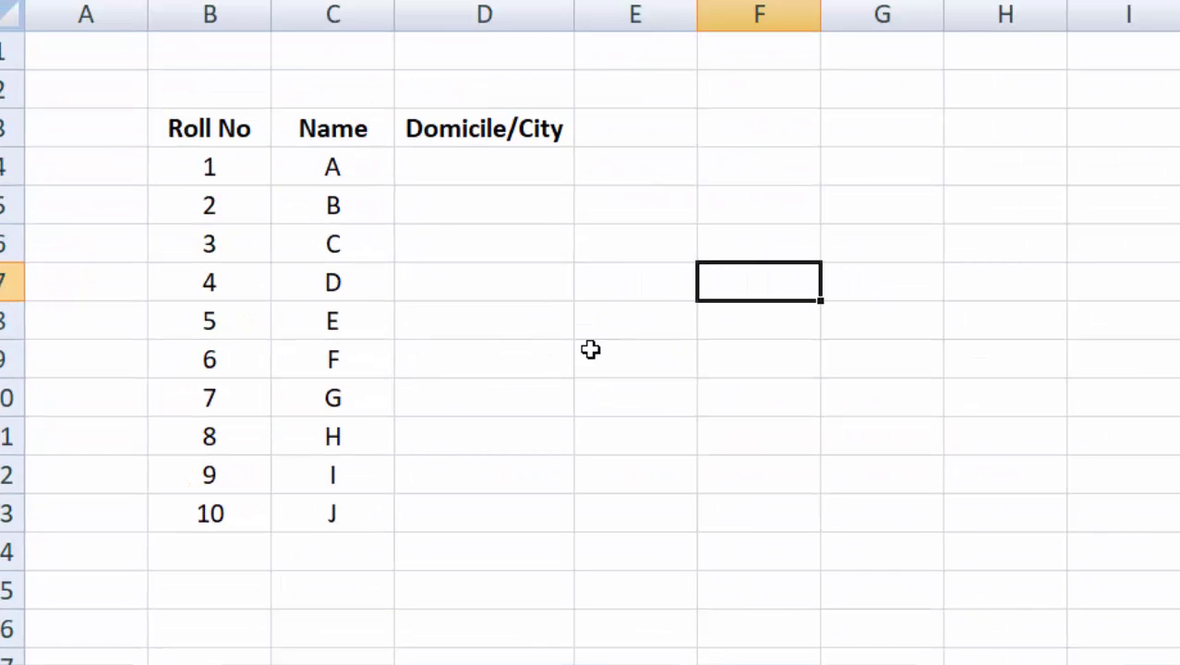
{"action": "left_click", "coordinate": [590, 349]}
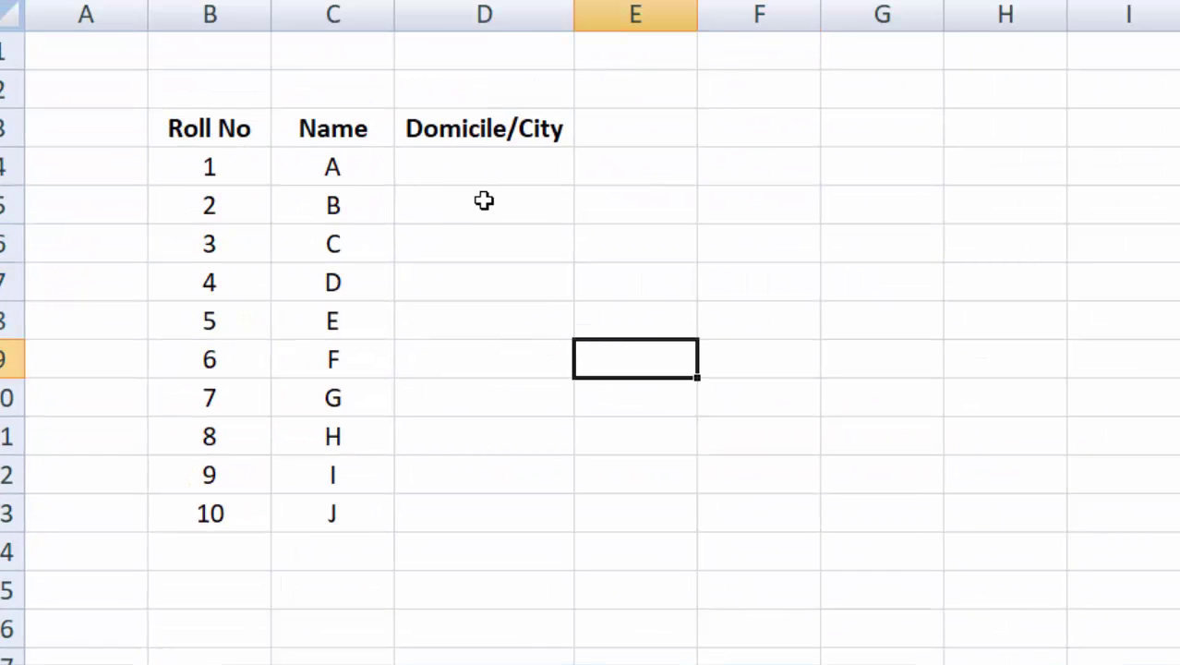
{"action": "left_click", "coordinate": [489, 169]}
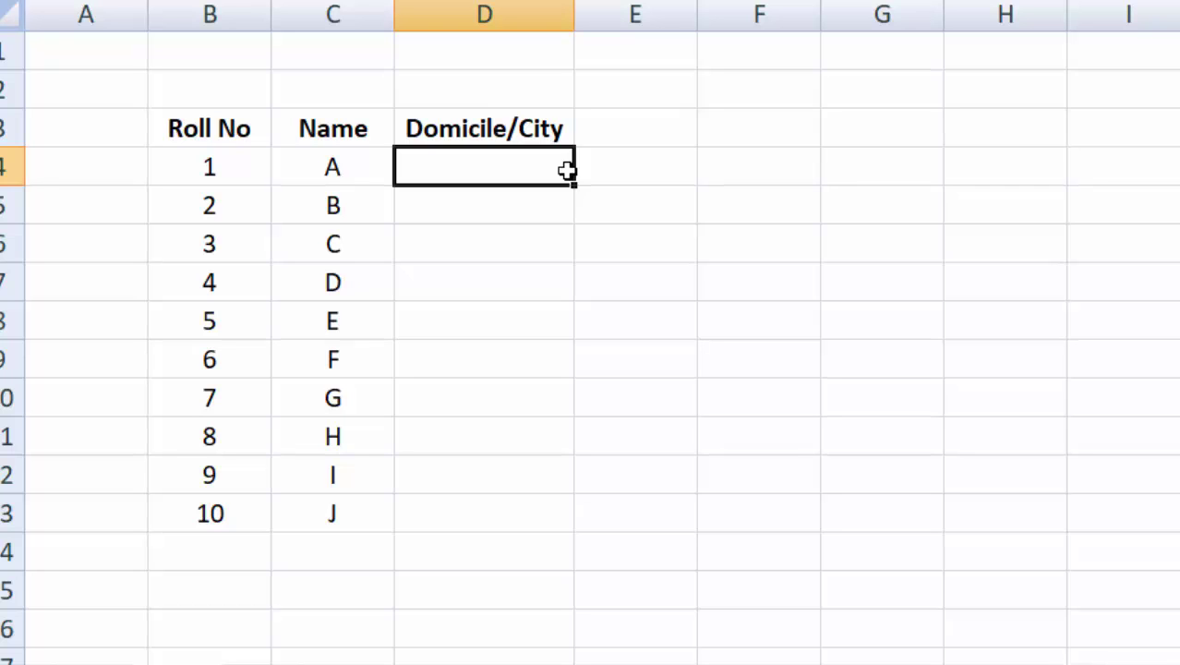
{"action": "left_click", "coordinate": [534, 250]}
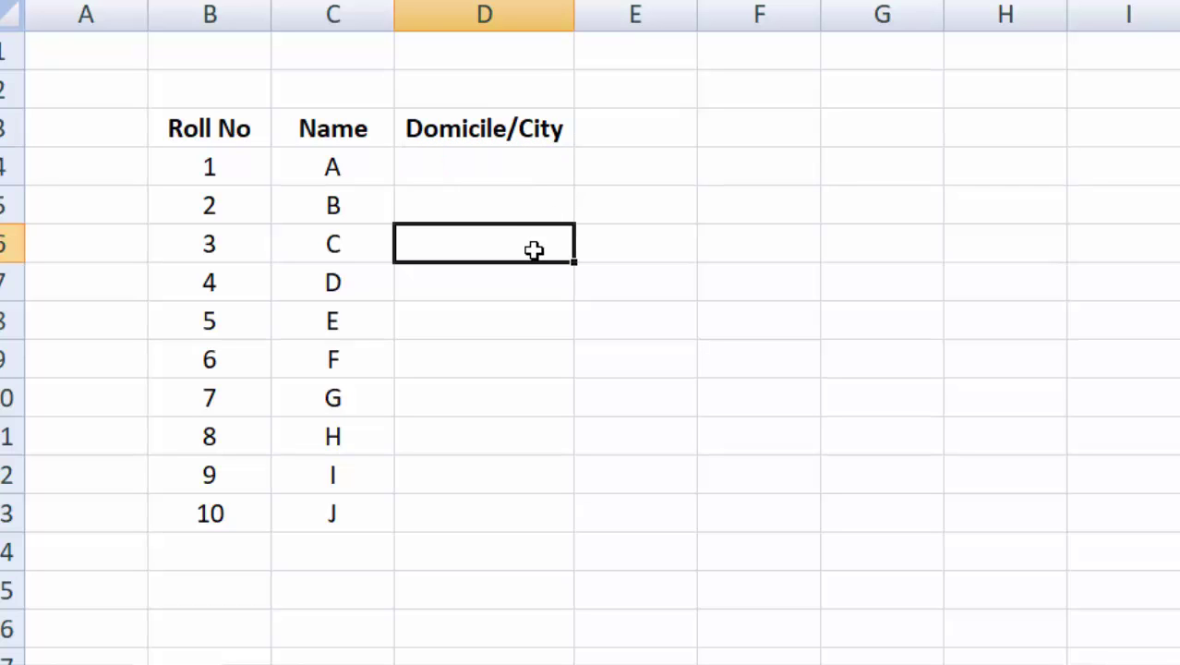
{"action": "left_click", "coordinate": [485, 168]}
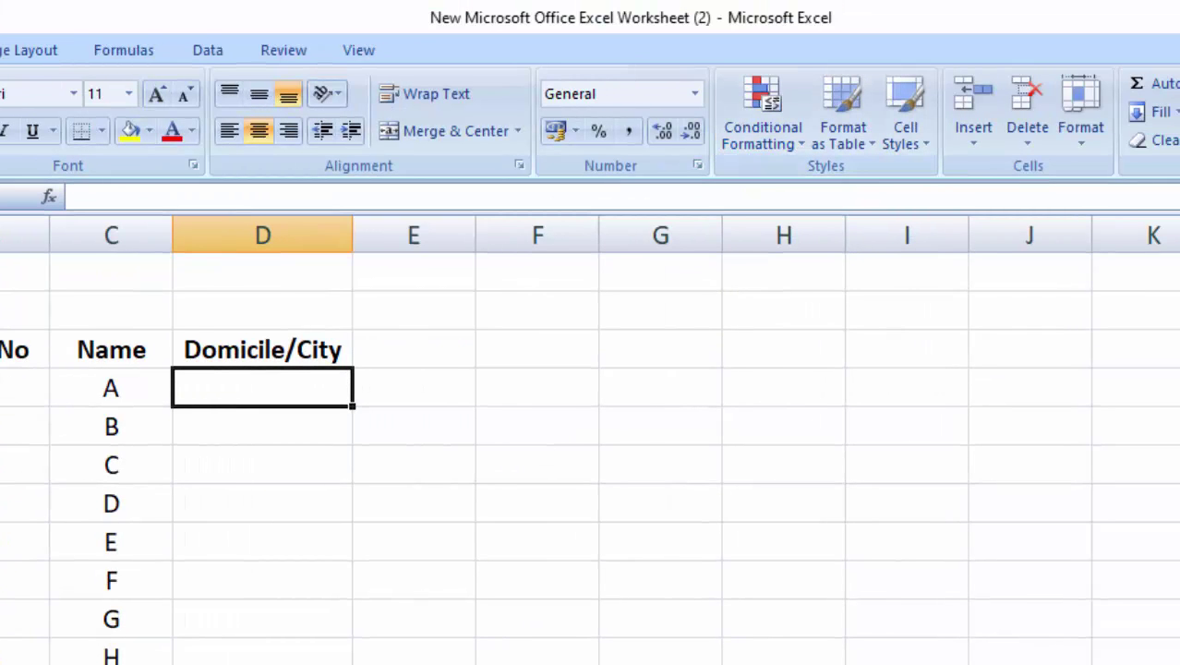
{"action": "left_click", "coordinate": [2, 388]}
{"action": "left_click", "coordinate": [262, 388]}
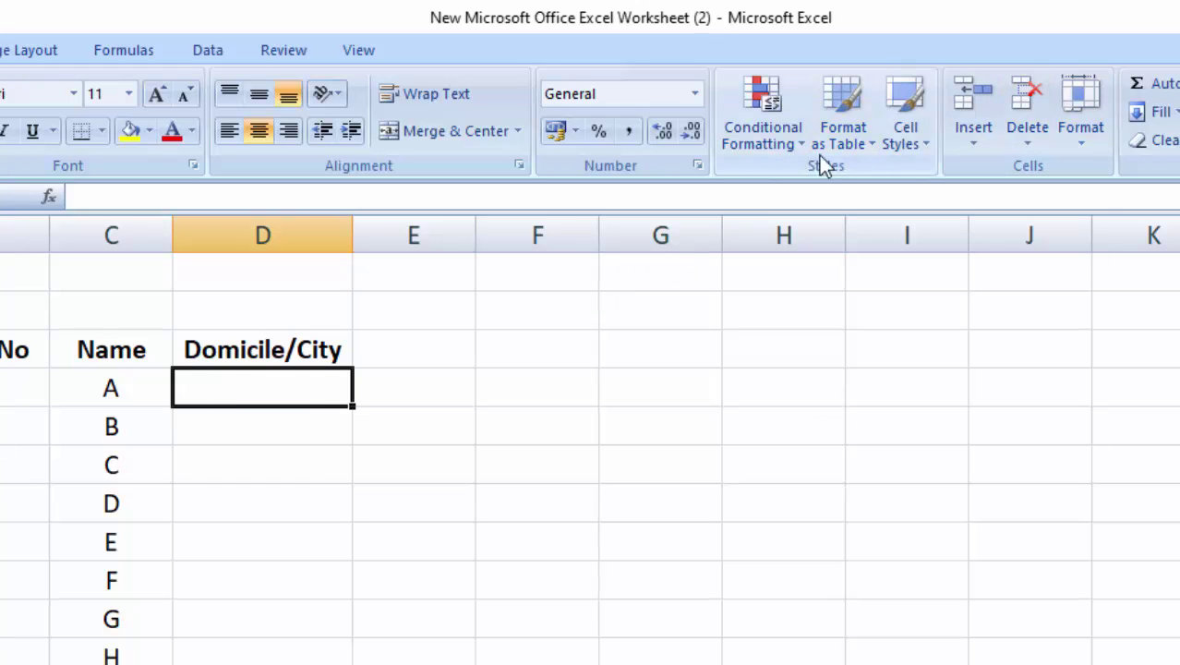
Step: Start a data validation rule on student A's Domicile/City cell that allows values from a List
{"action": "left_click", "coordinate": [222, 55]}
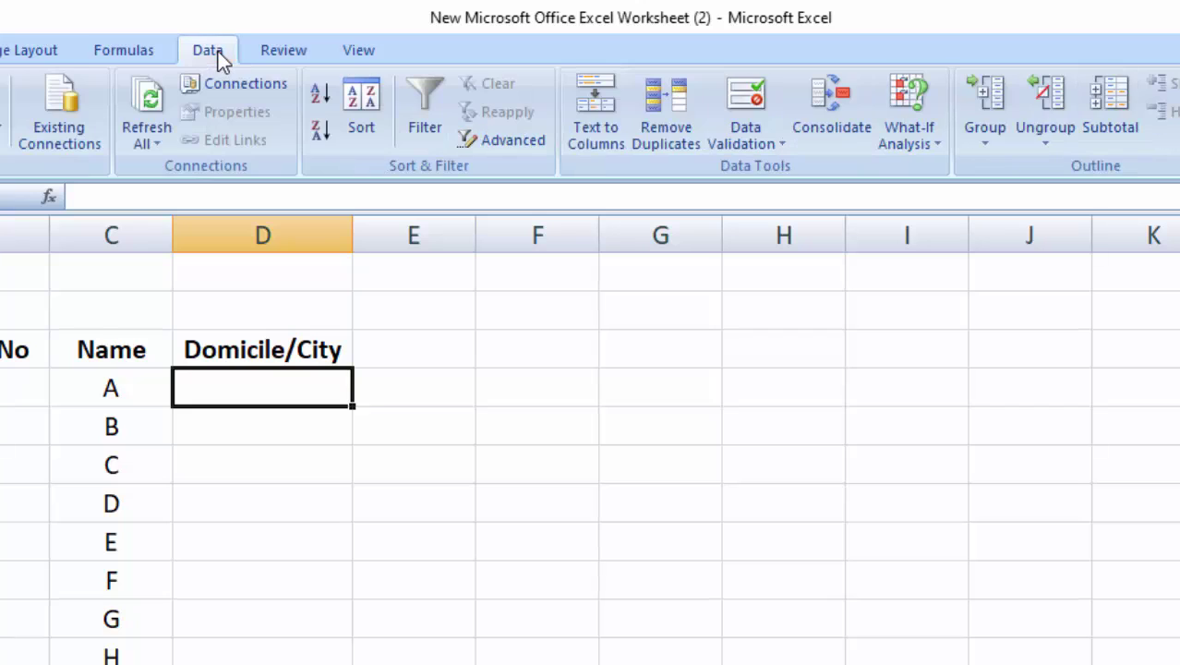
{"action": "left_click", "coordinate": [740, 143]}
{"action": "left_click", "coordinate": [794, 174]}
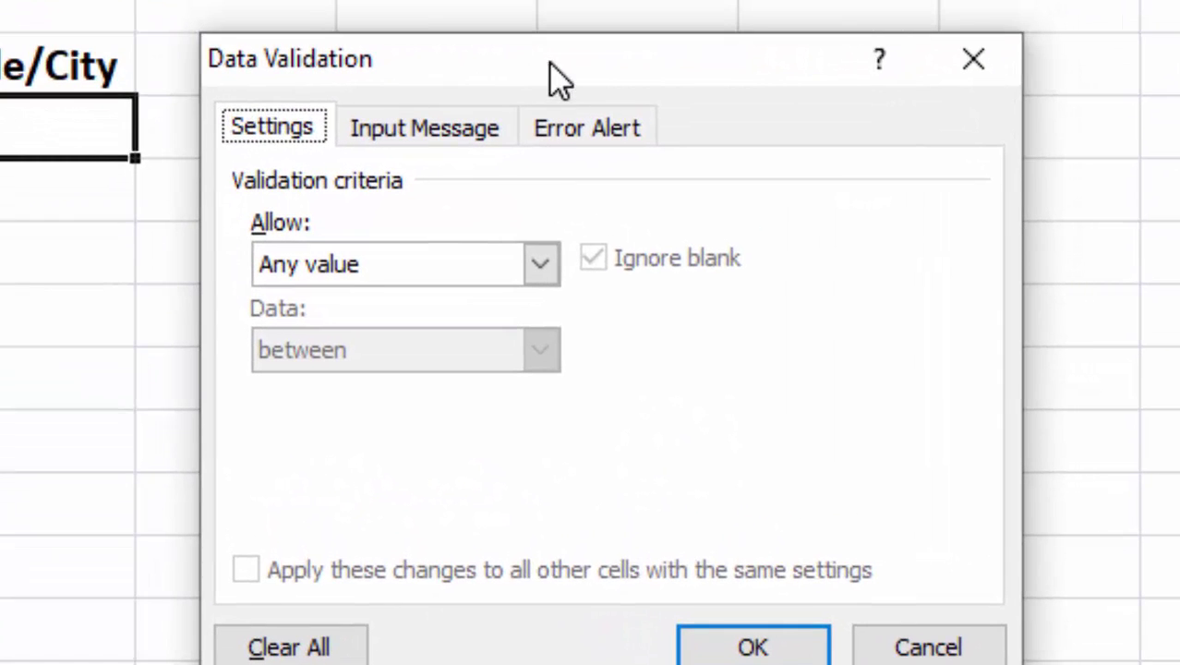
{"action": "left_click_drag", "start_coordinate": [595, 88], "coordinate": [627, 79]}
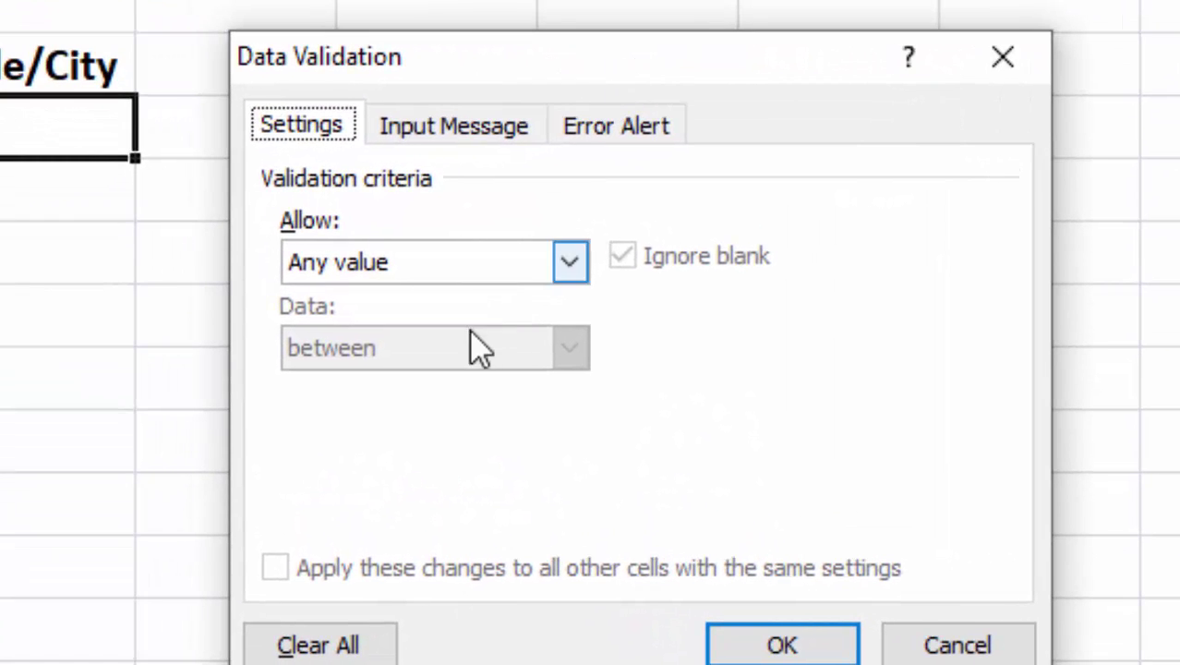
{"action": "left_click", "coordinate": [571, 268]}
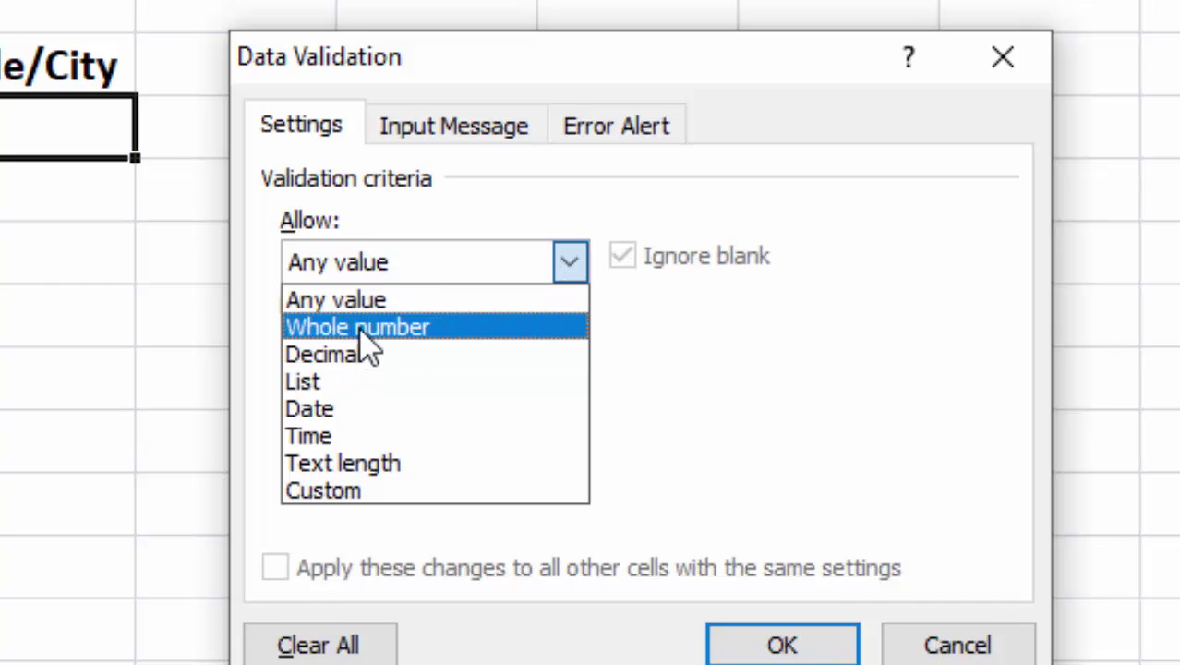
{"action": "left_click", "coordinate": [333, 382]}
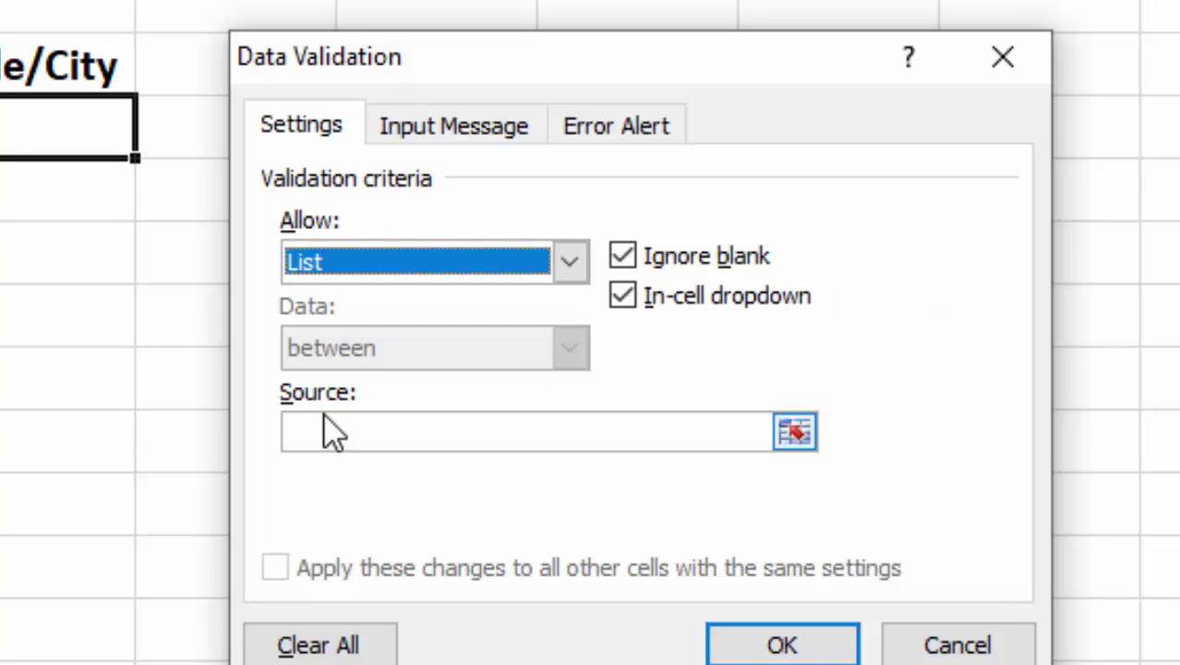
Step: Set the list source to =Sheet1!B2:B13 and apply the validation rule
{"action": "left_click", "coordinate": [420, 434]}
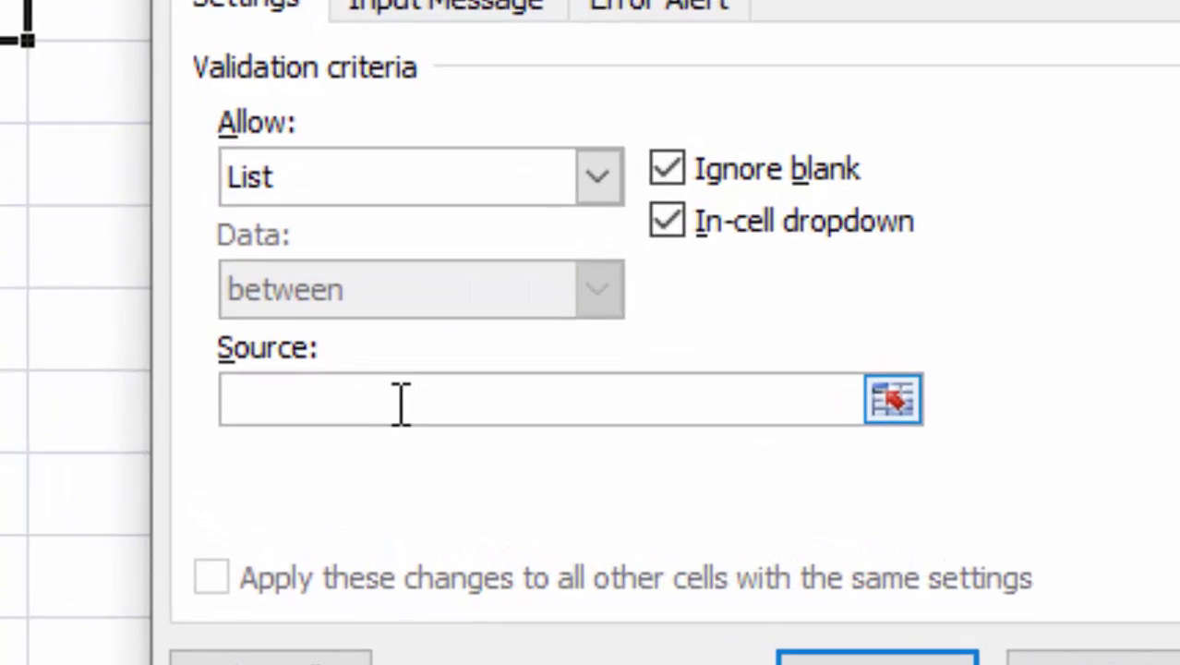
{"action": "type", "text": "="}
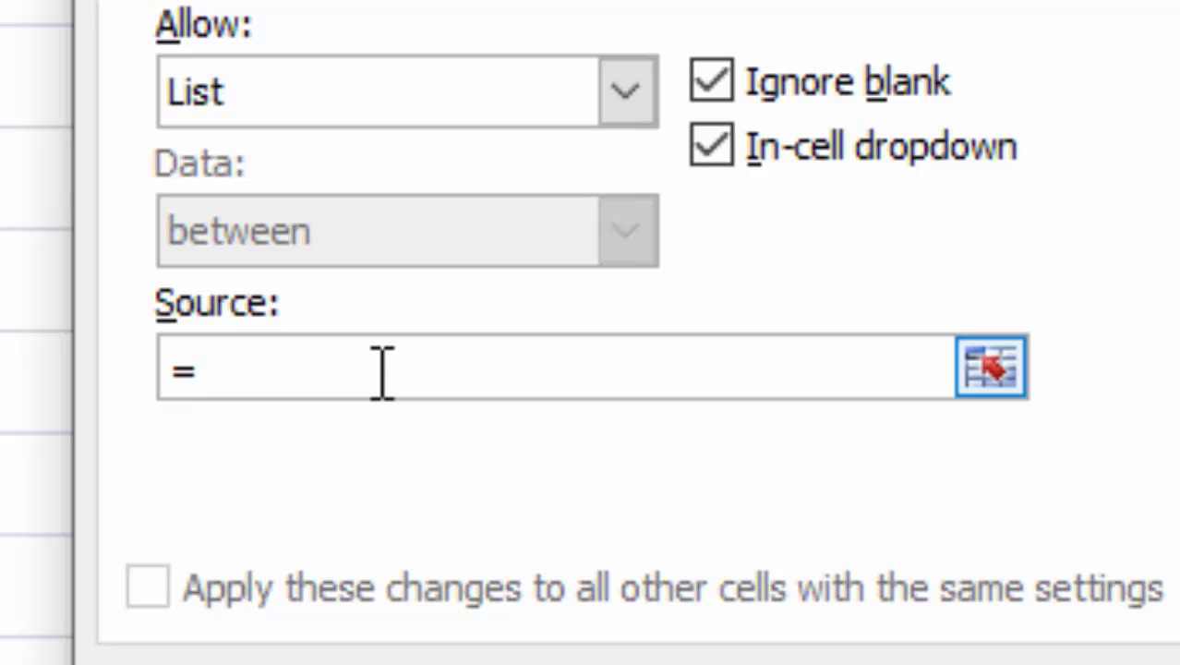
{"action": "type", "text": "s"}
{"action": "key", "text": "BackSpace"}
{"action": "key", "text": "BackSpace"}
{"action": "type", "text": "Sheet1!"}
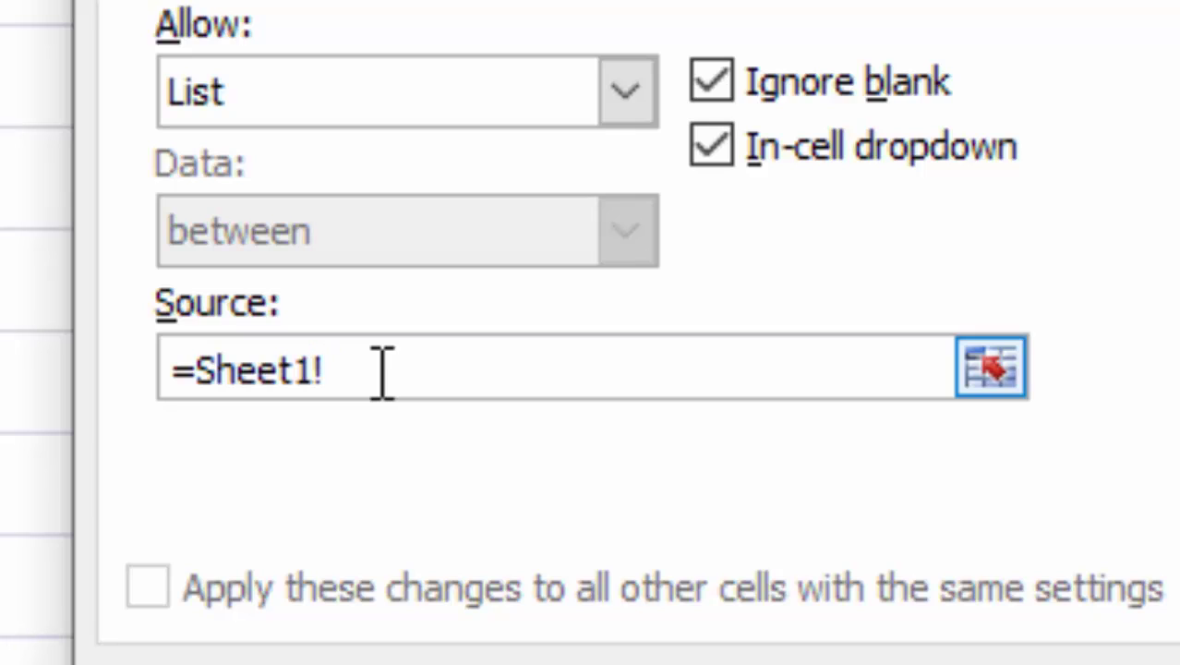
{"action": "type", "text": "B2:"}
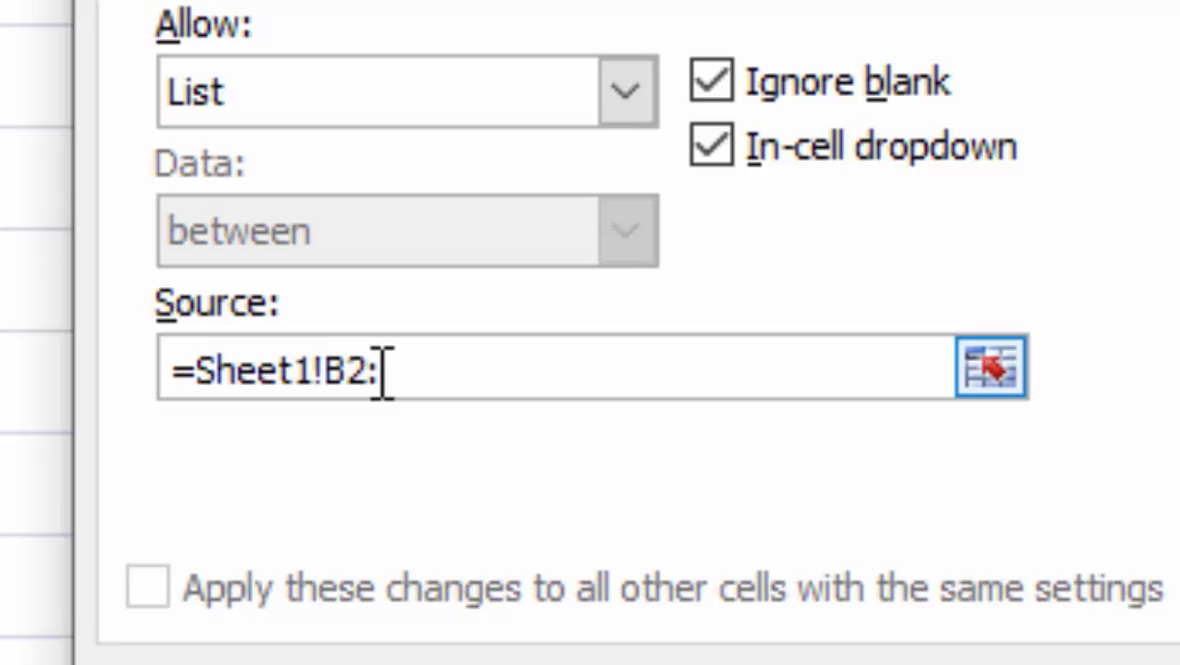
{"action": "type", "text": "B13"}
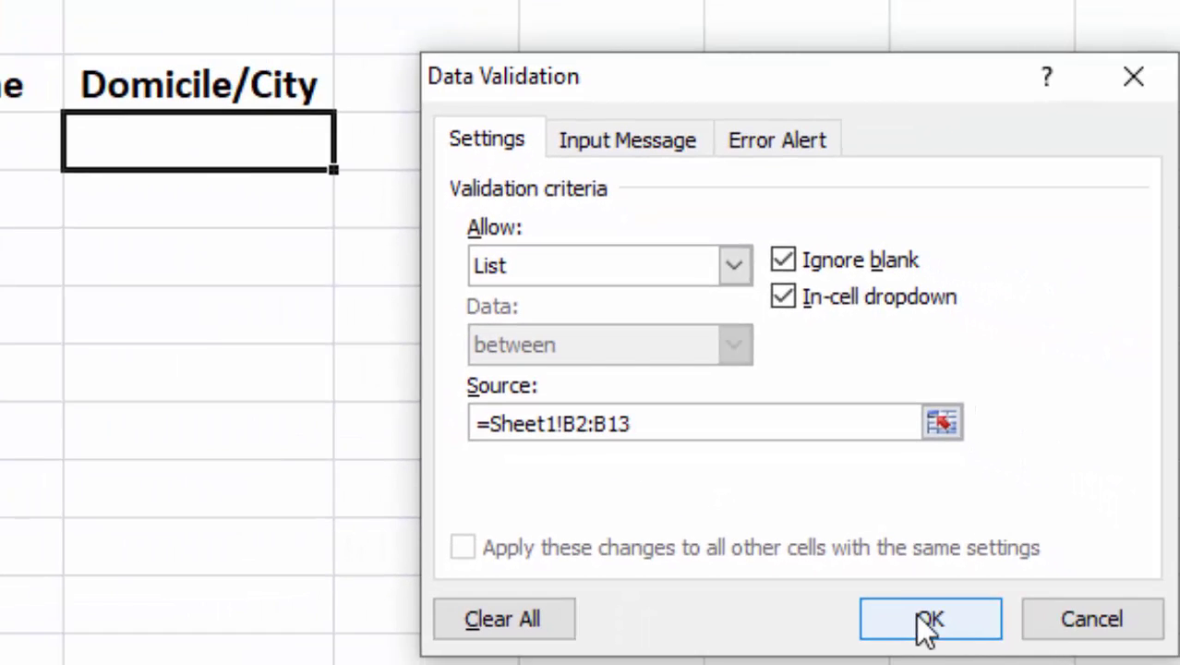
{"action": "left_click", "coordinate": [927, 619]}
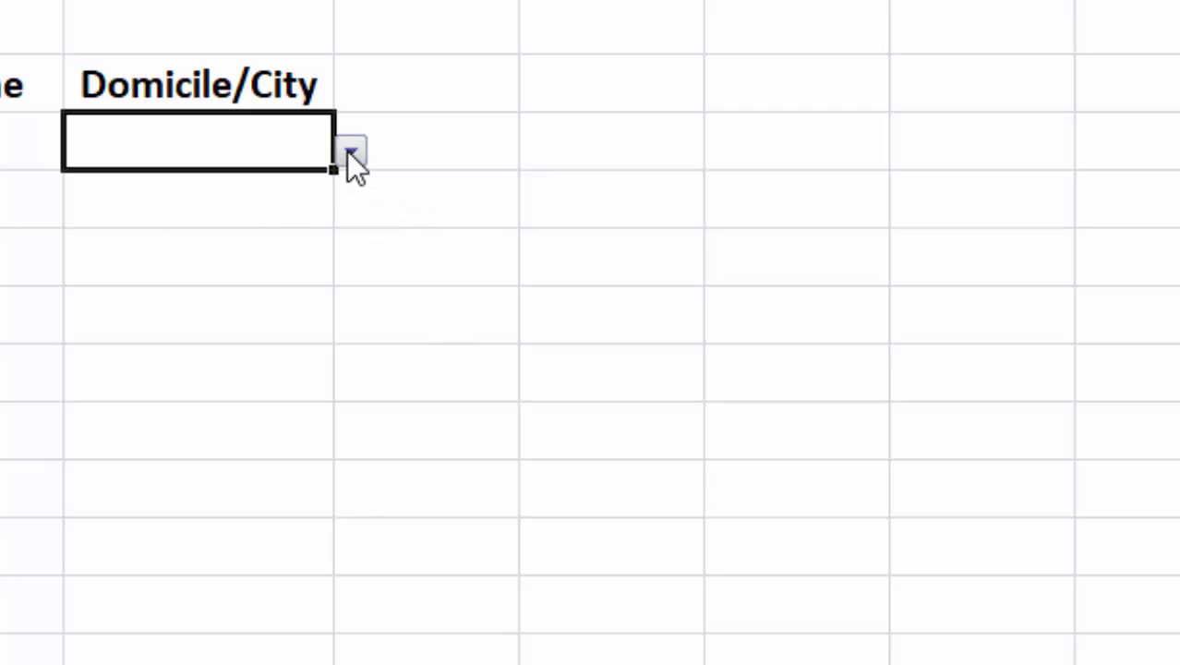
Step: Choose Islamabad from the list as student A's city and check whether student B's cell offers the list
{"action": "left_click", "coordinate": [350, 153]}
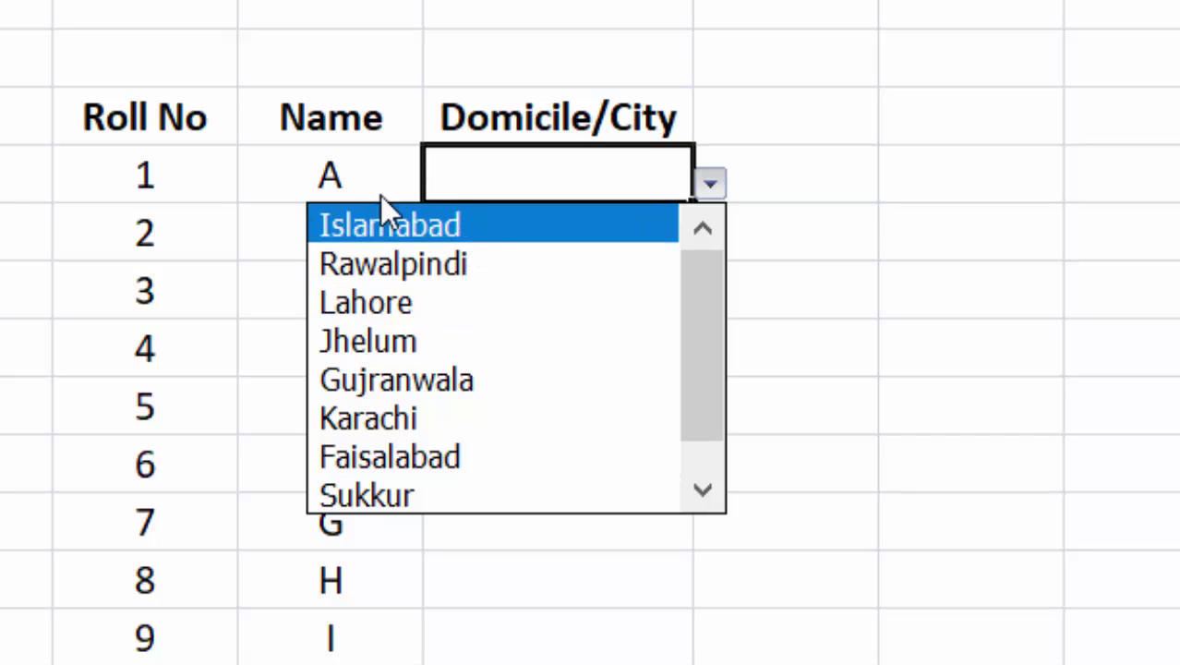
{"action": "left_click", "coordinate": [387, 229]}
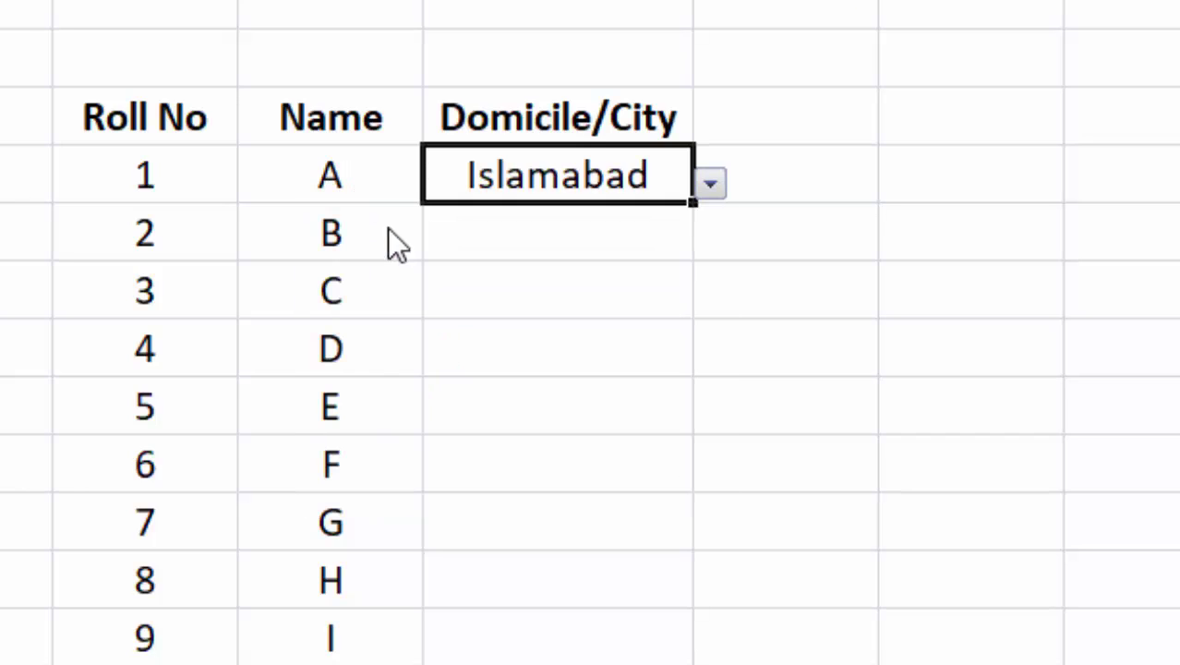
{"action": "left_click", "coordinate": [781, 321]}
{"action": "left_click", "coordinate": [501, 240]}
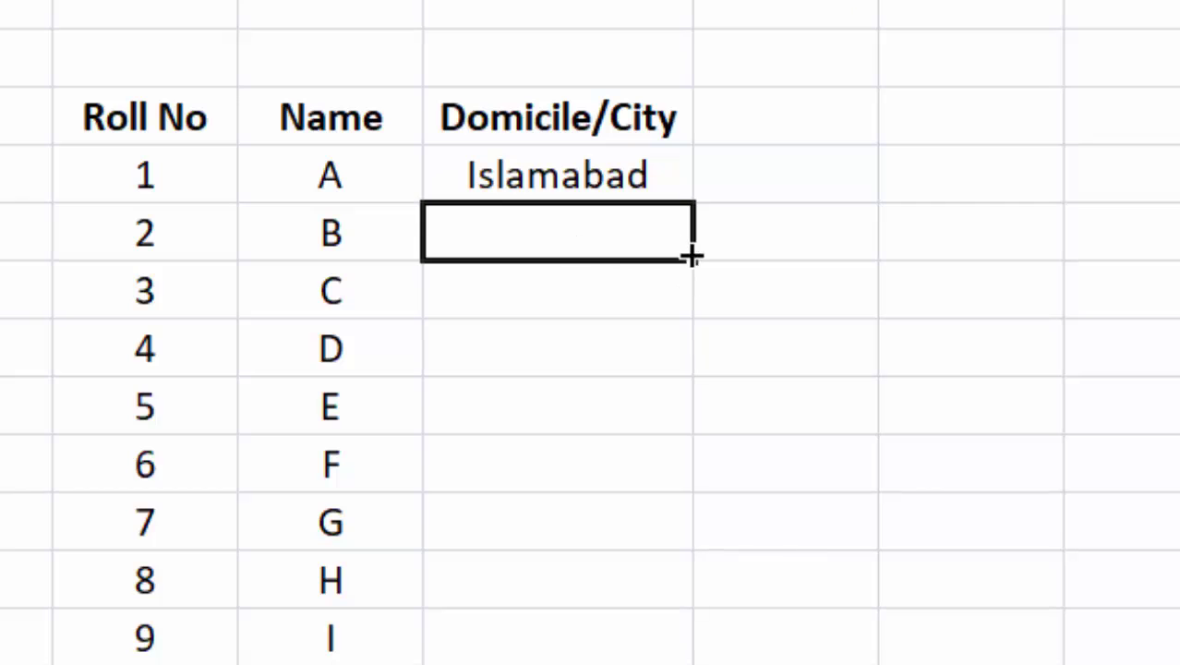
{"action": "left_click", "coordinate": [772, 214]}
Step: Fill student A's Domicile/City cell with its validation list down to student J
{"action": "left_click", "coordinate": [636, 173]}
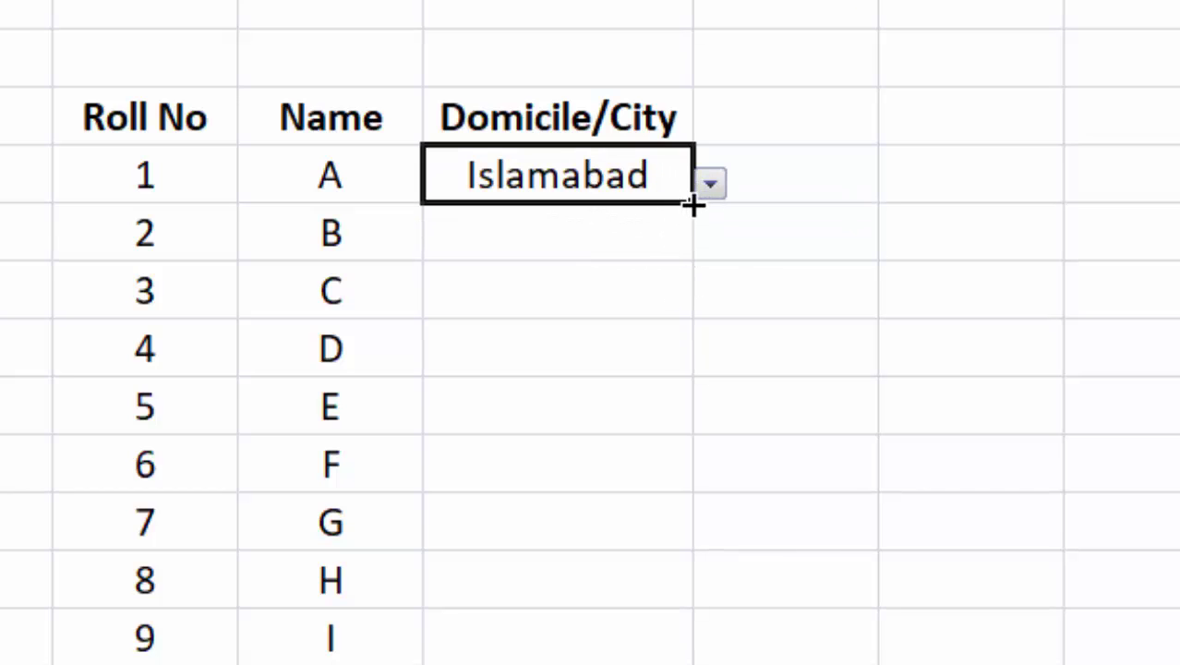
{"action": "left_click_drag", "start_coordinate": [694, 205], "coordinate": [648, 664]}
{"action": "left_click_drag", "start_coordinate": [573, 606], "coordinate": [573, 625]}
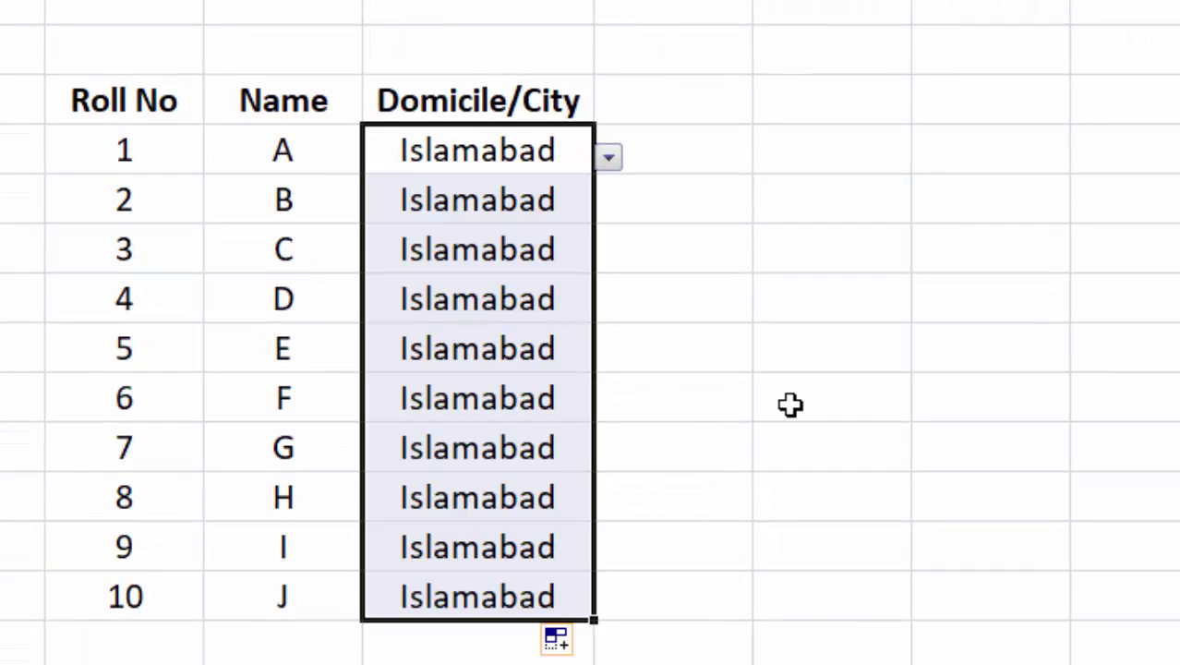
Step: Choose Rawalpindi as the city of student B and Jhelum for student C from the validation lists
{"action": "left_click", "coordinate": [551, 205]}
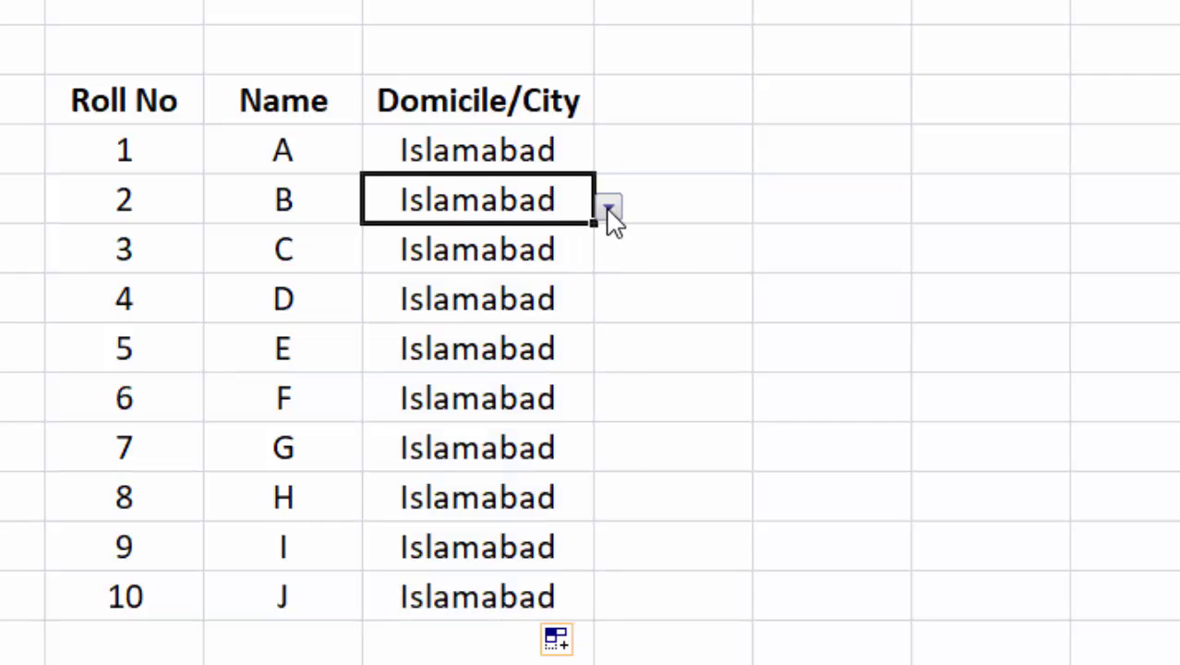
{"action": "left_click", "coordinate": [609, 210]}
{"action": "left_click", "coordinate": [413, 269]}
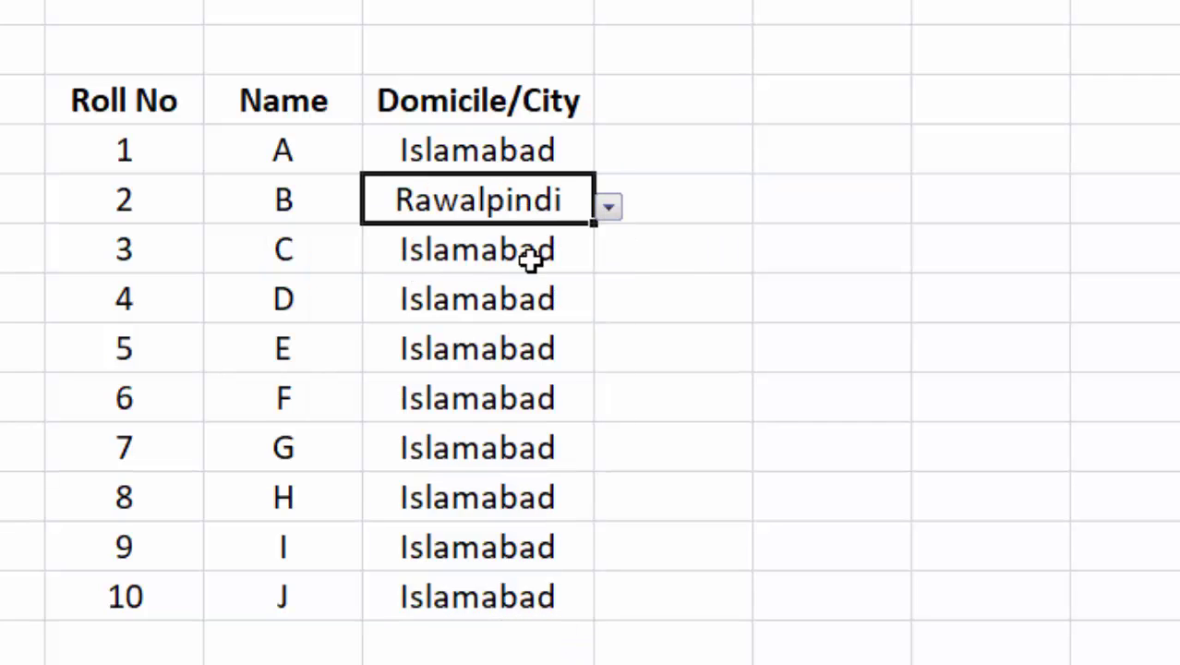
{"action": "left_click", "coordinate": [570, 247]}
{"action": "left_click", "coordinate": [610, 257]}
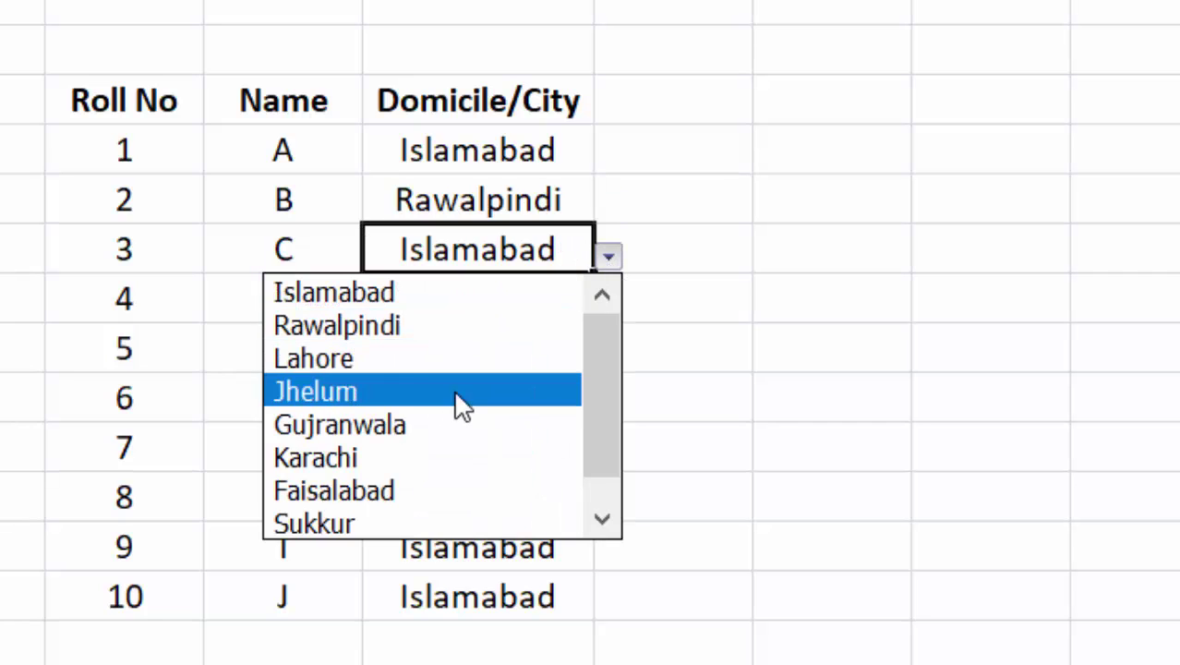
{"action": "left_click", "coordinate": [297, 394]}
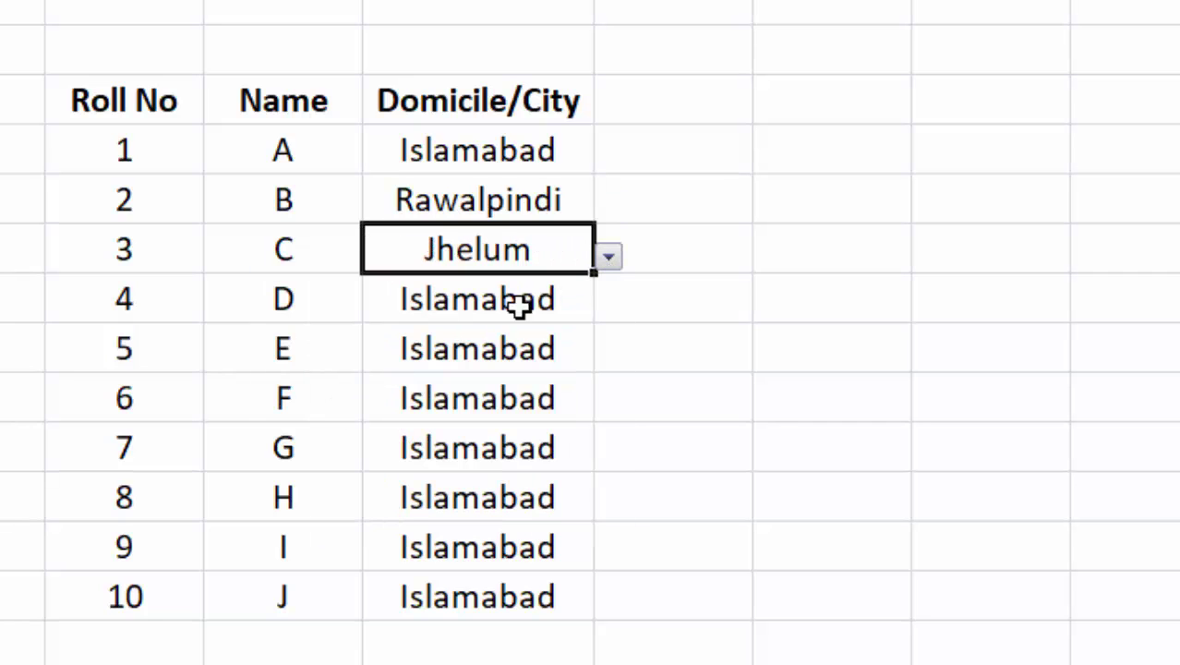
Step: Choose Faisalabad as the city of student D and Gujranwala for student E from the validation lists
{"action": "left_click", "coordinate": [551, 301]}
{"action": "left_click", "coordinate": [609, 306]}
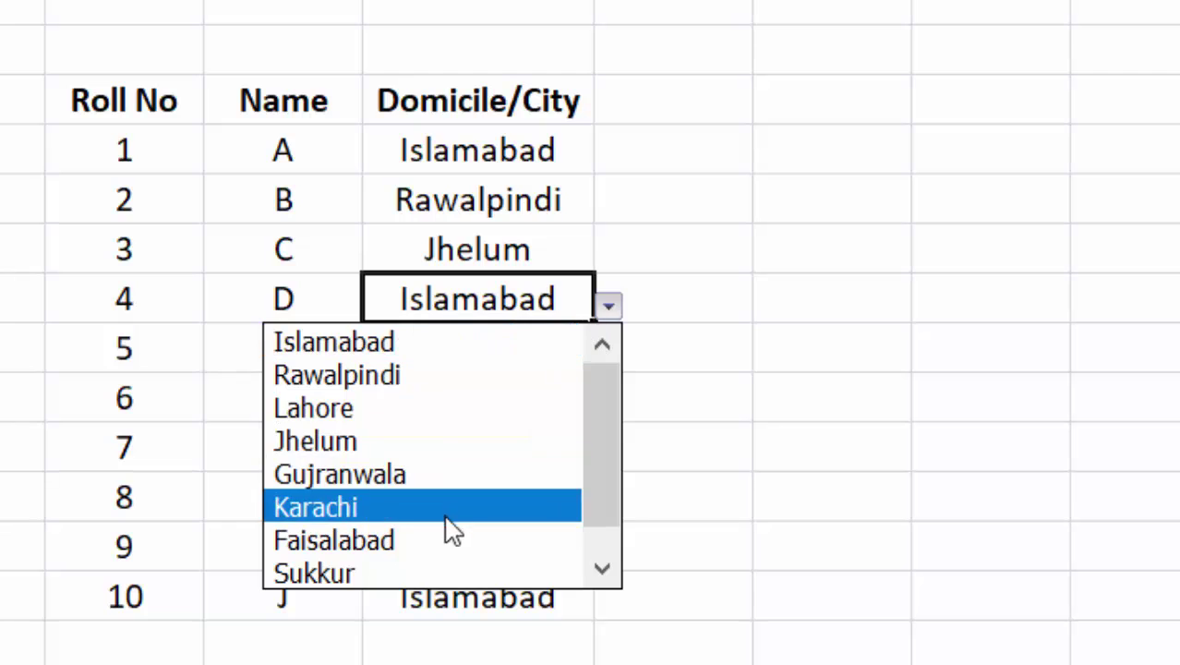
{"action": "left_click", "coordinate": [450, 546]}
{"action": "left_click", "coordinate": [525, 351]}
{"action": "left_click", "coordinate": [609, 357]}
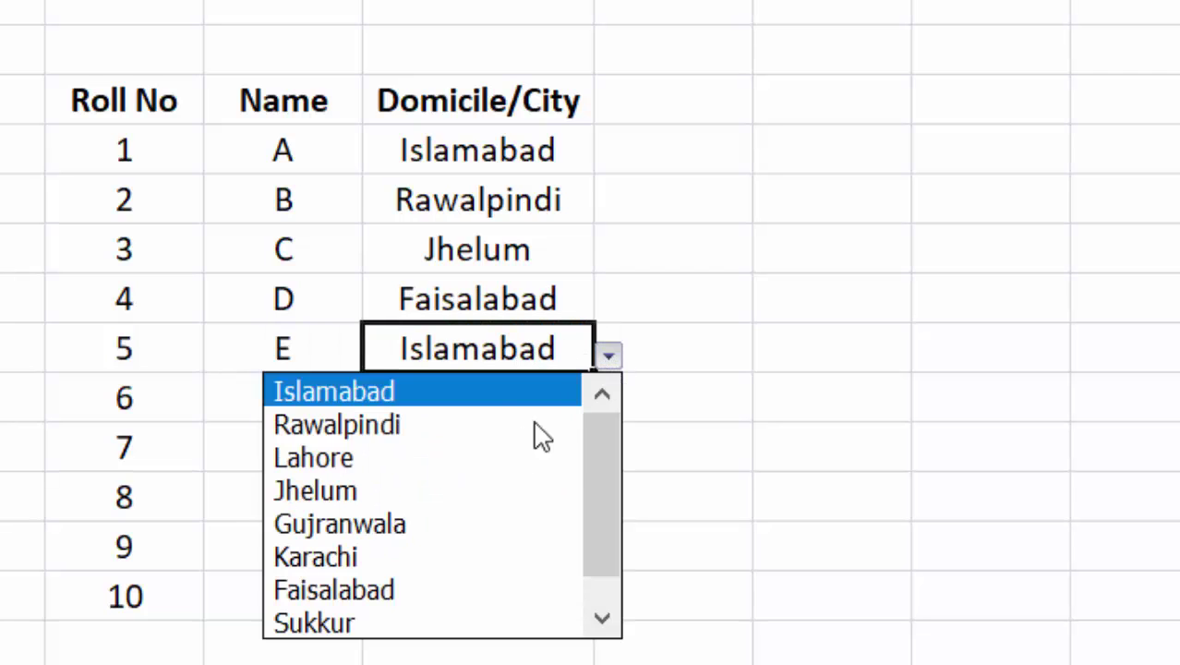
{"action": "left_click", "coordinate": [457, 523]}
Step: Choose Jhelum for student G, Faisalabad for student H and Sukkur for student I from the city lists
{"action": "left_click", "coordinate": [495, 400]}
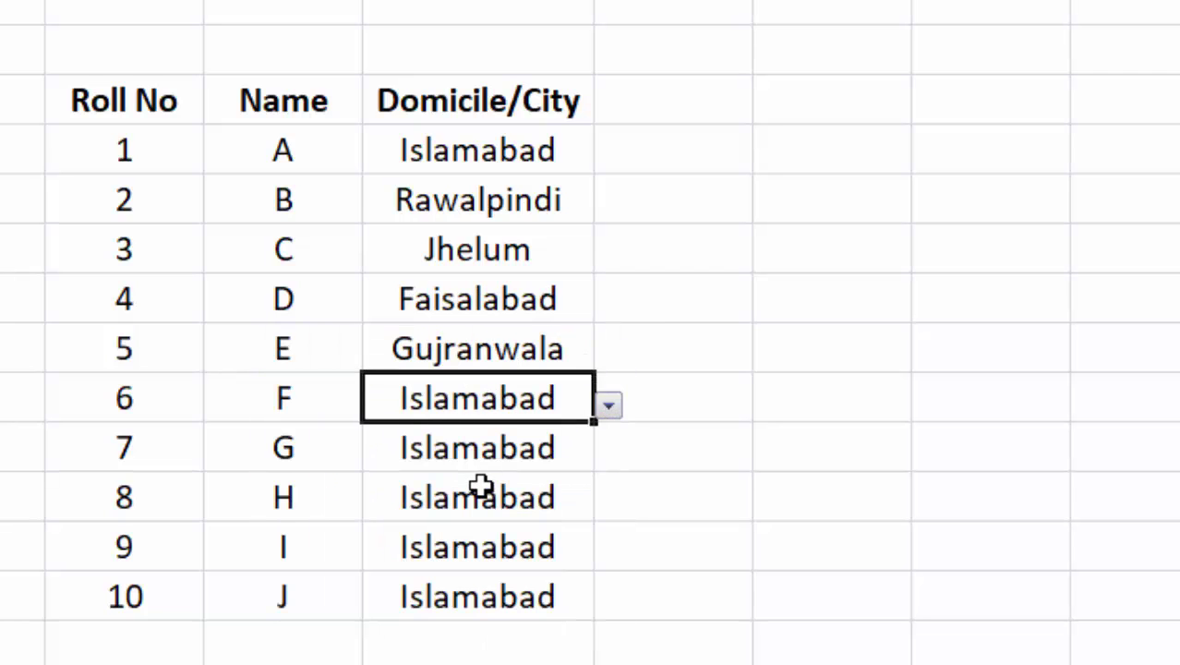
{"action": "left_click", "coordinate": [497, 458]}
{"action": "left_click", "coordinate": [609, 456]}
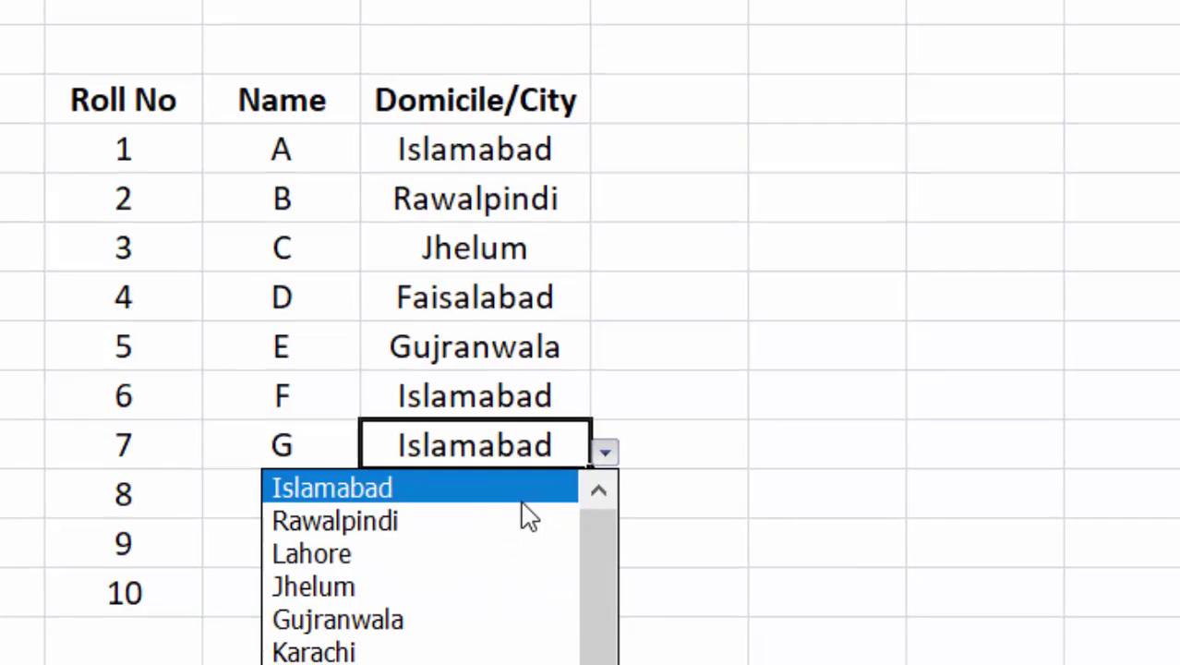
{"action": "left_click", "coordinate": [461, 585]}
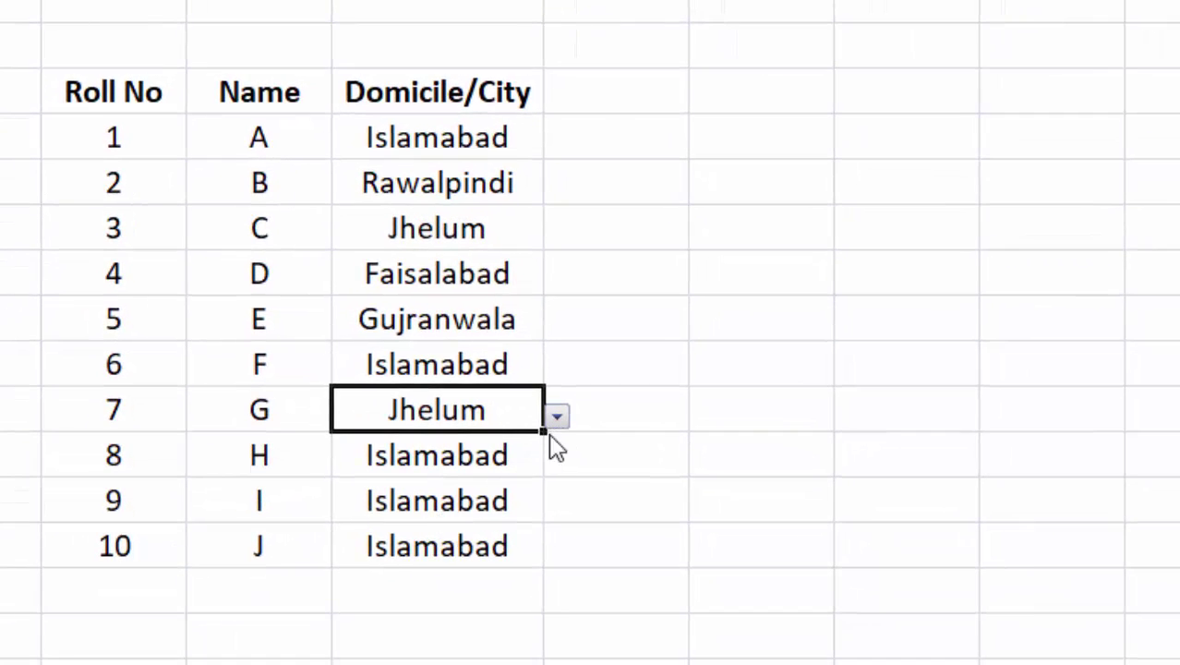
{"action": "left_click", "coordinate": [476, 457]}
{"action": "left_click", "coordinate": [558, 460]}
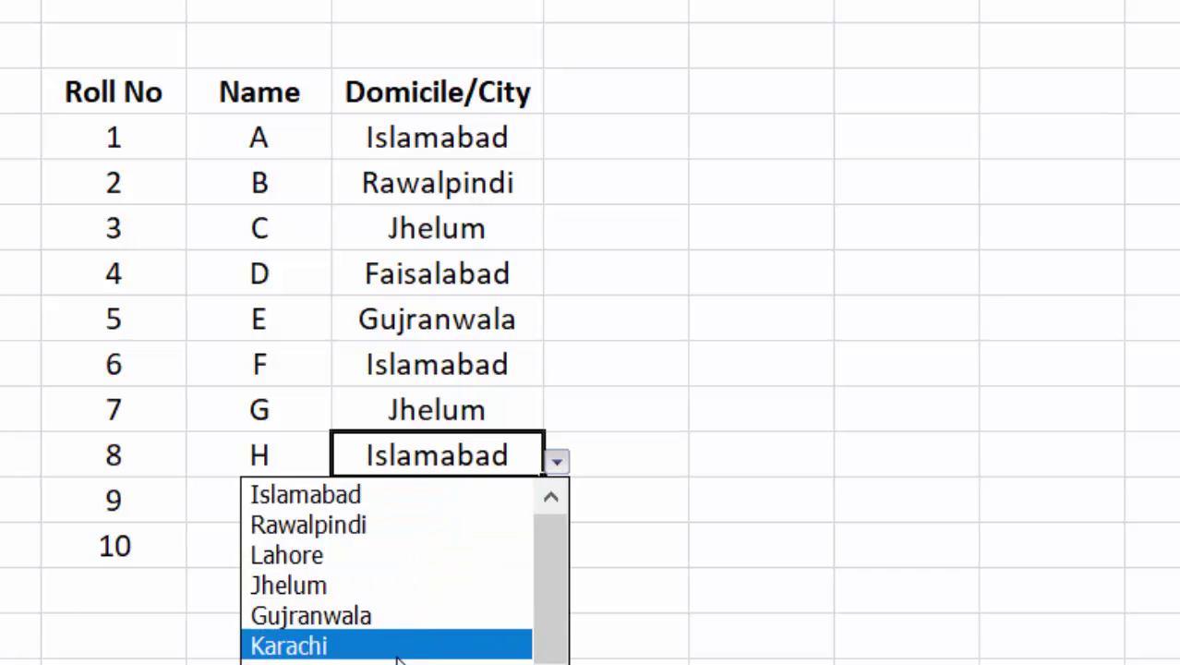
{"action": "left_click", "coordinate": [397, 661]}
{"action": "left_click", "coordinate": [449, 503]}
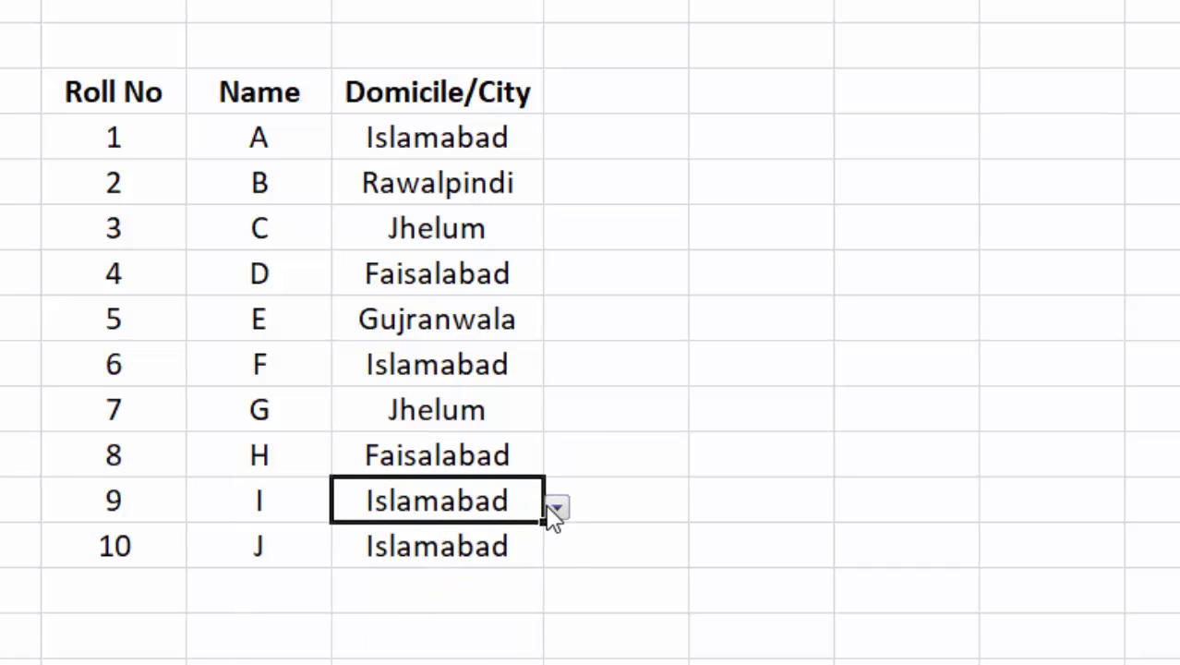
{"action": "left_click", "coordinate": [557, 507]}
{"action": "left_click", "coordinate": [397, 663]}
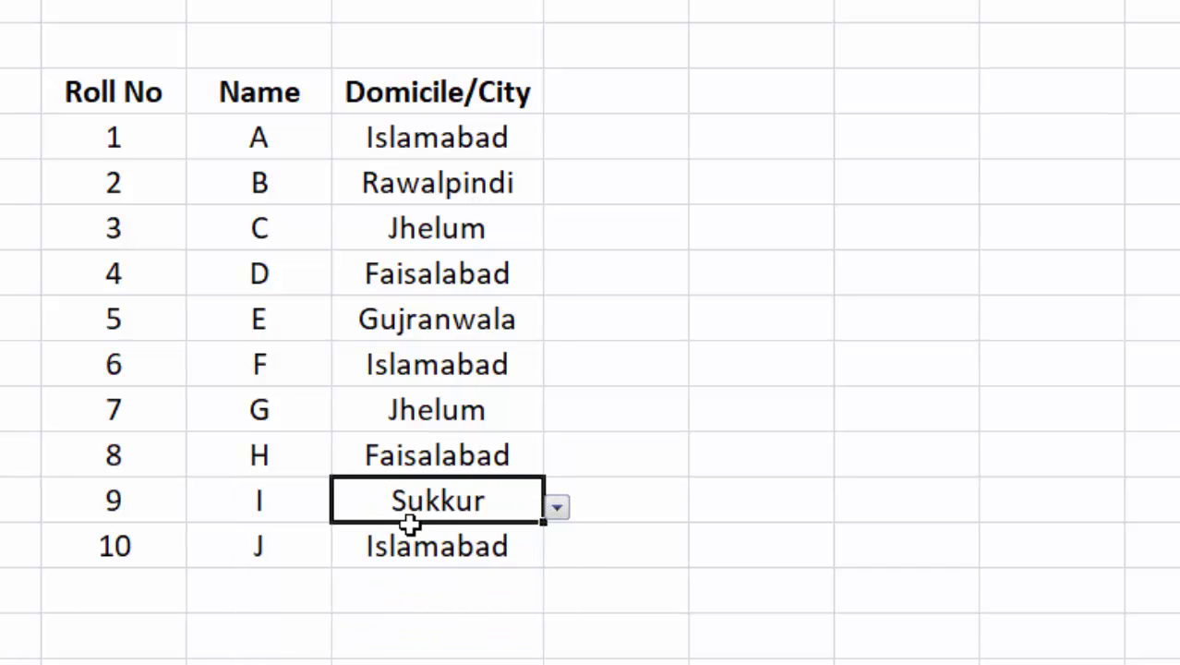
Step: Try to enter the unlisted text ghghghgh as student F's city to test the validation, and cancel the entry
{"action": "left_click", "coordinate": [438, 355]}
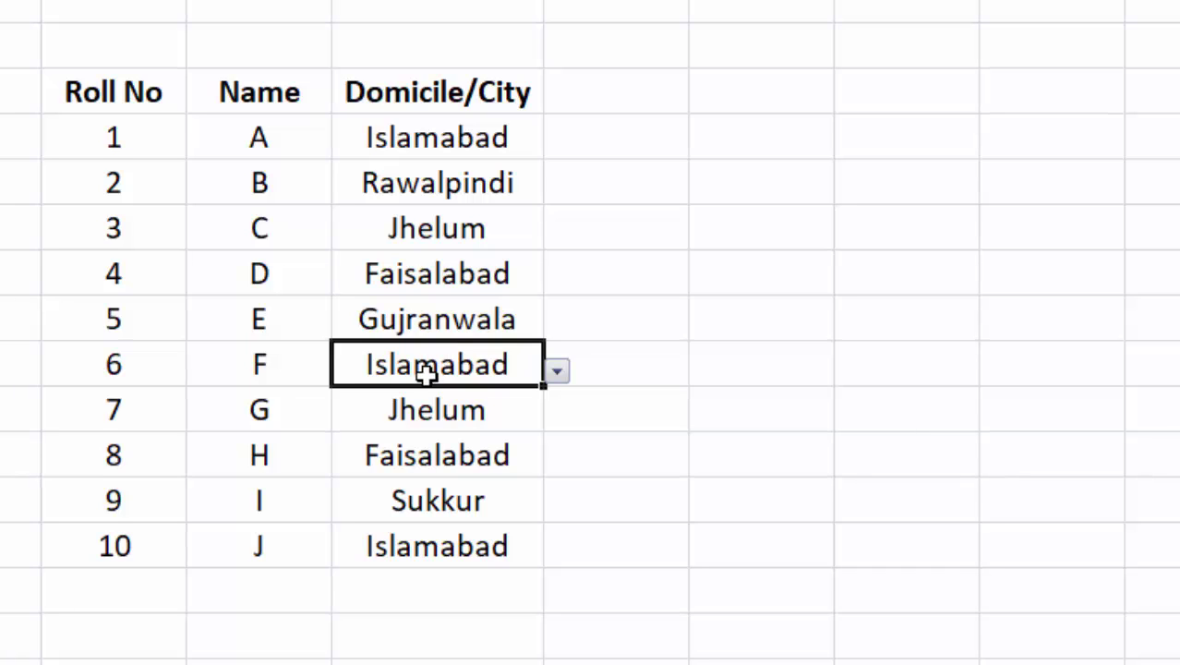
{"action": "type", "text": "ghghghgh"}
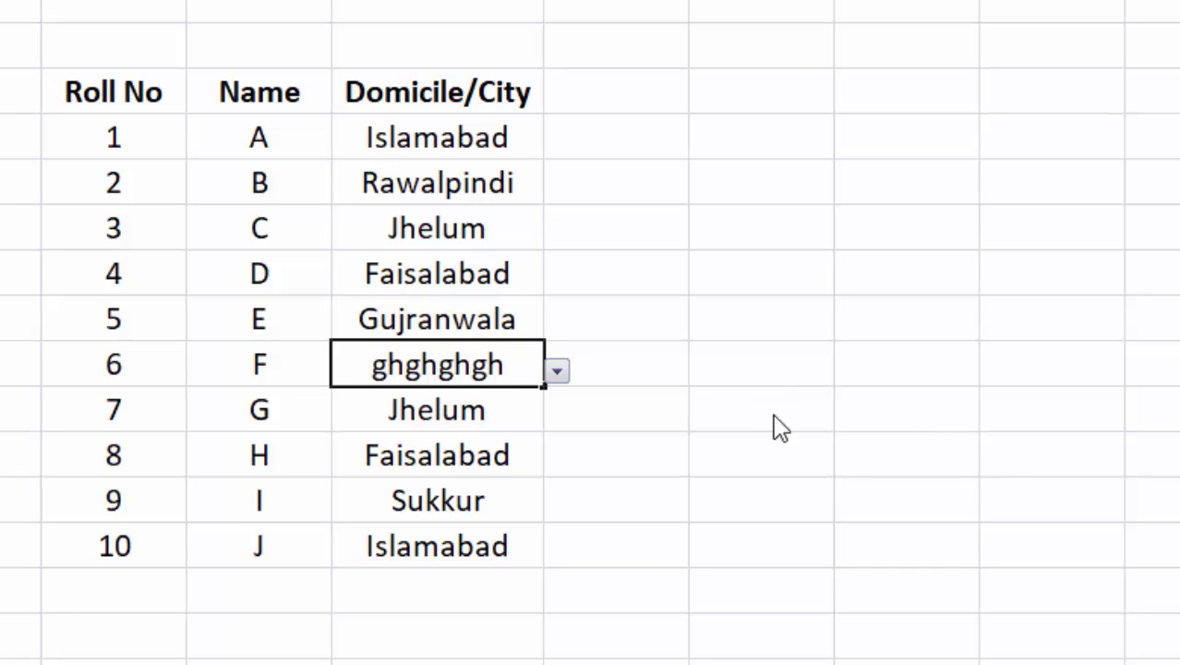
{"action": "key", "text": "Return"}
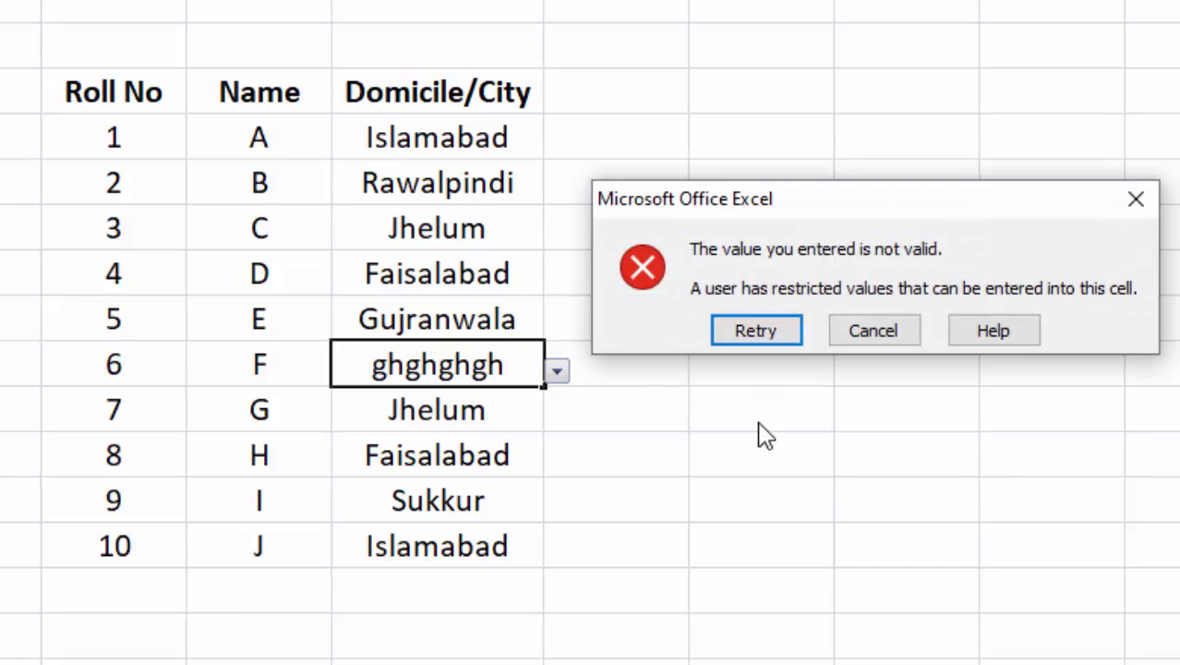
{"action": "left_click", "coordinate": [869, 334]}
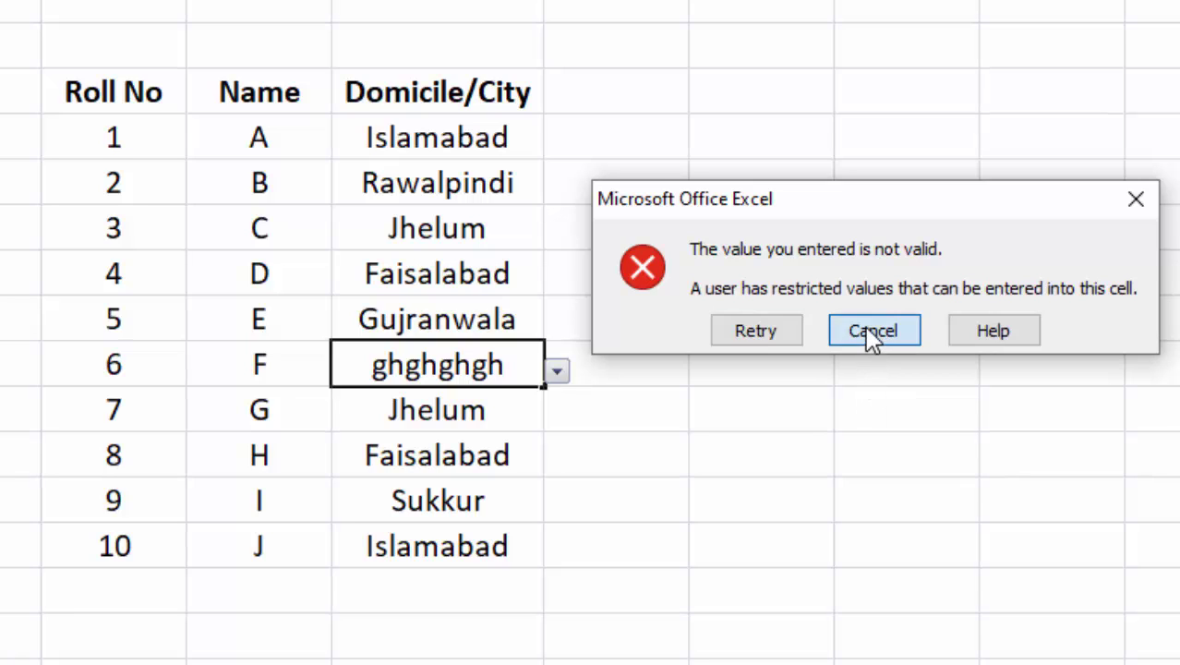
{"action": "left_click", "coordinate": [746, 446]}
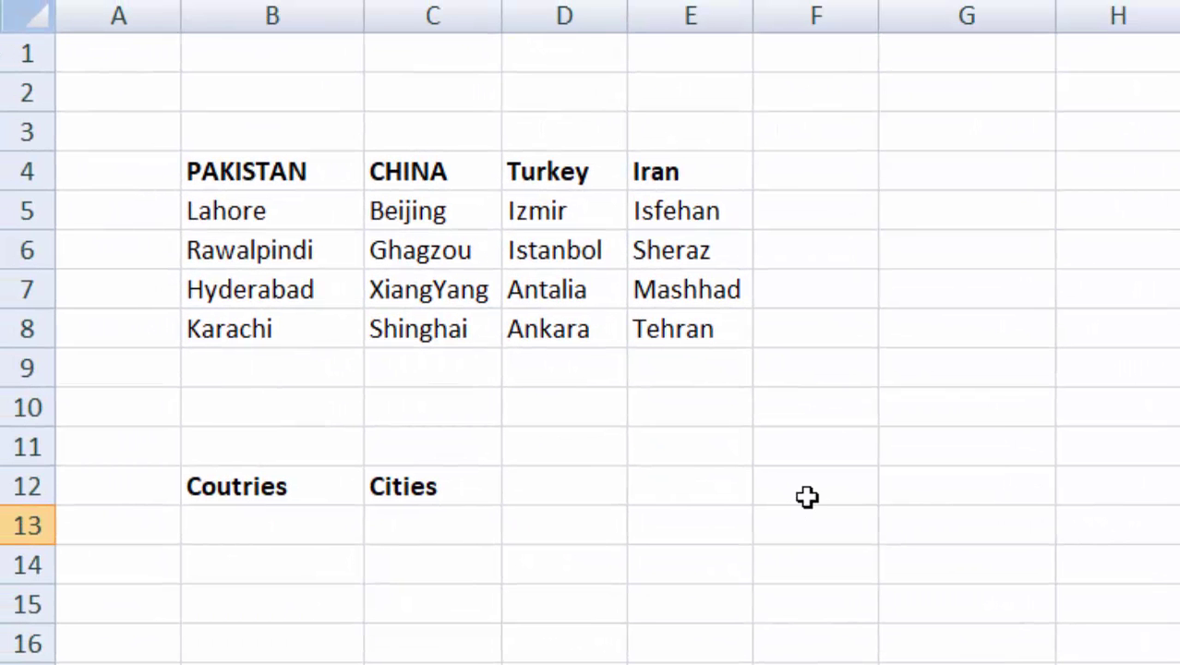
{"action": "left_click", "coordinate": [691, 467]}
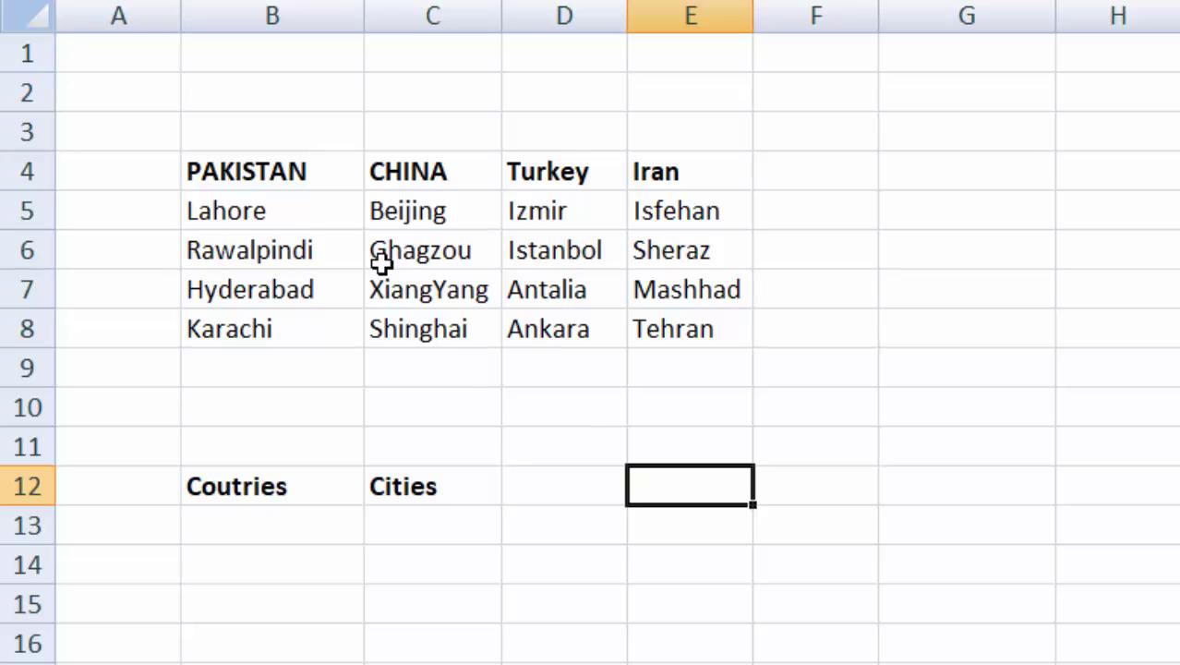
{"action": "left_click", "coordinate": [406, 409]}
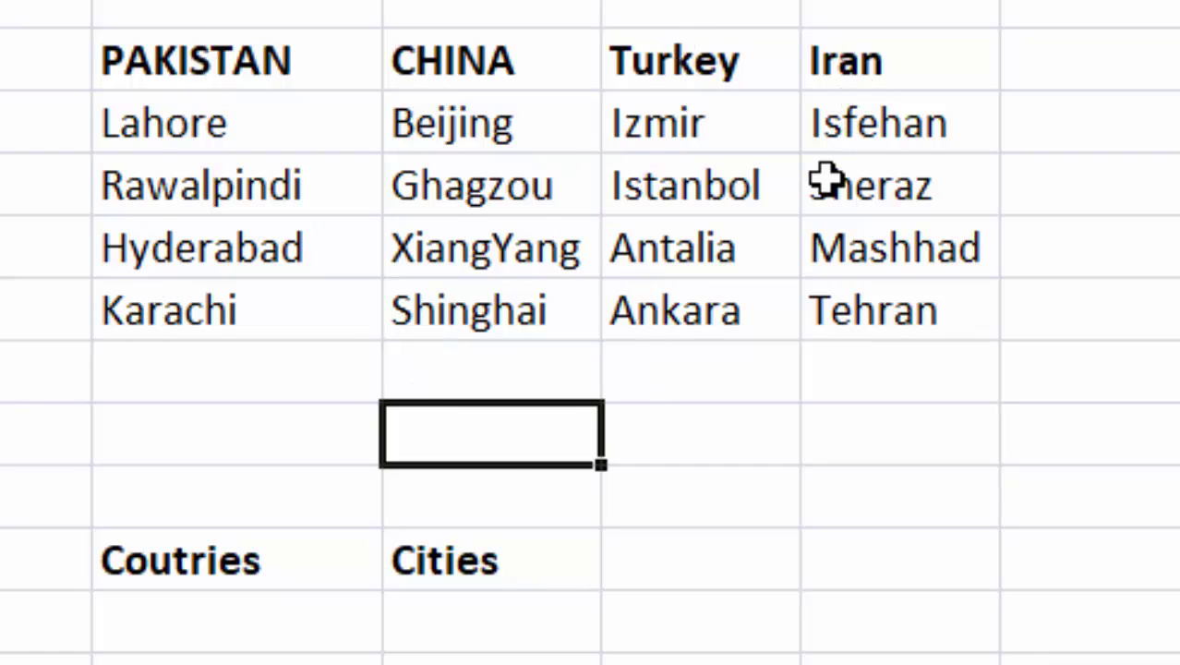
{"action": "left_click", "coordinate": [194, 622]}
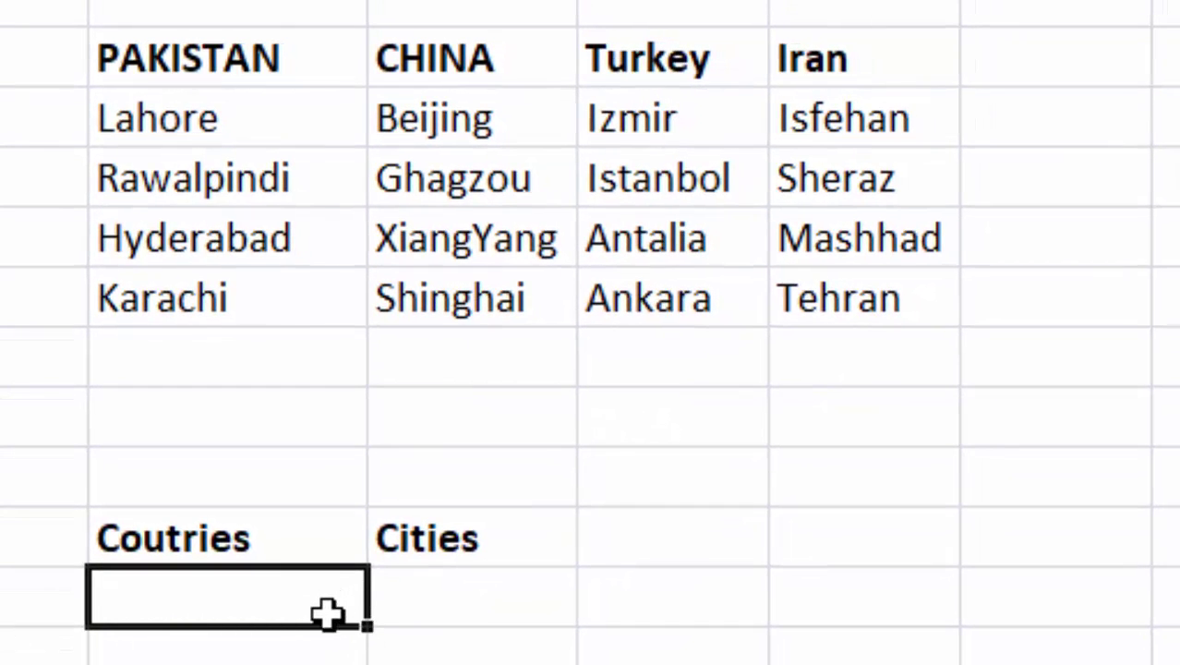
{"action": "left_click", "coordinate": [459, 598]}
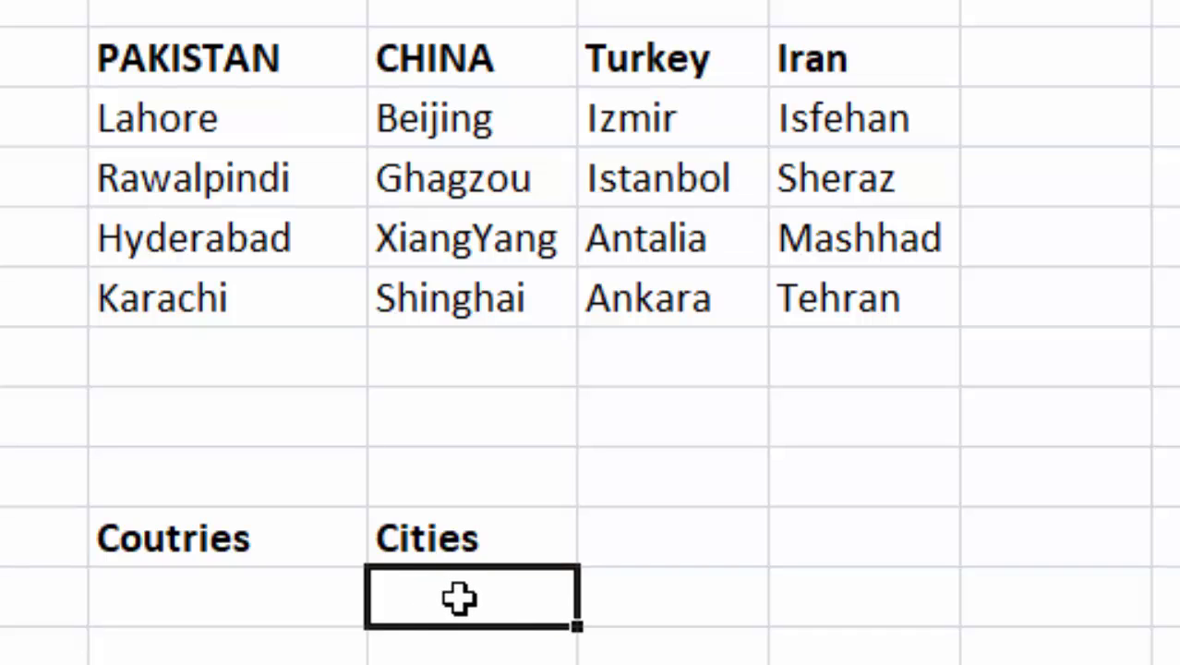
{"action": "left_click", "coordinate": [191, 600]}
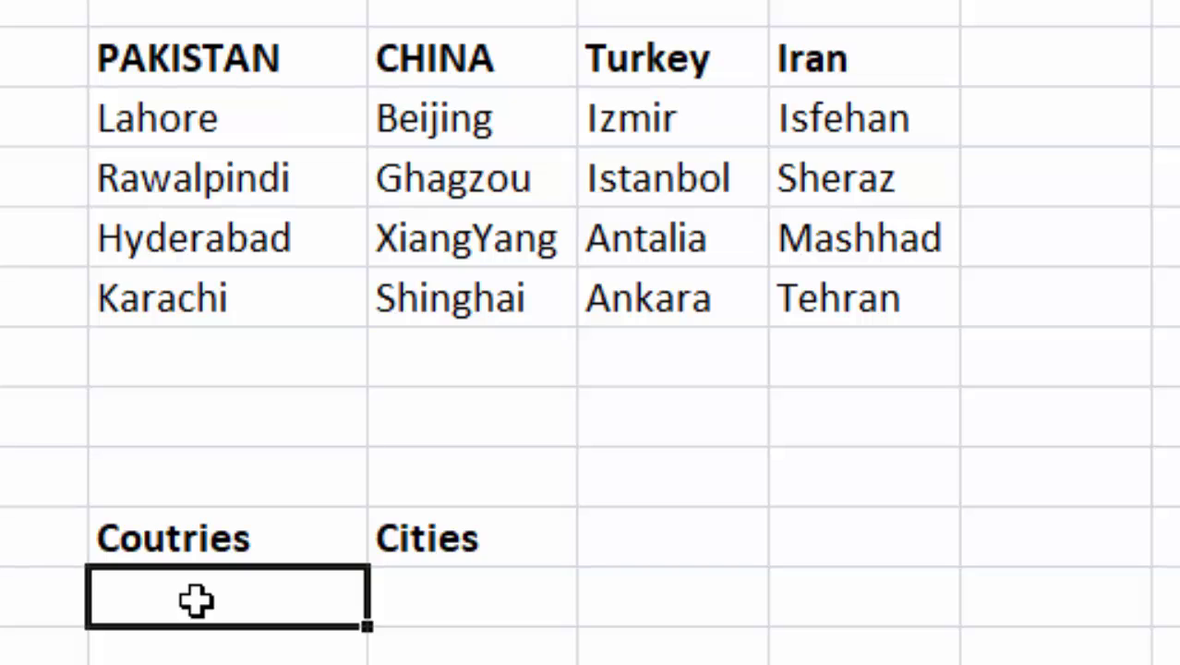
{"action": "left_click", "coordinate": [434, 607]}
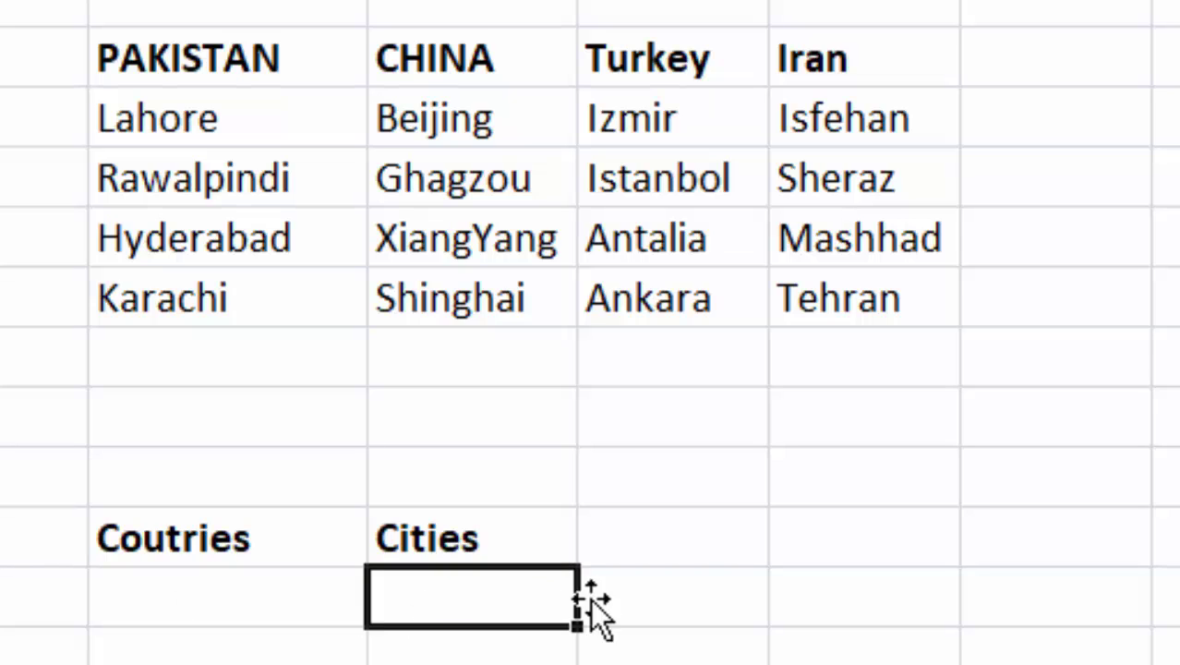
{"action": "left_click", "coordinate": [711, 587]}
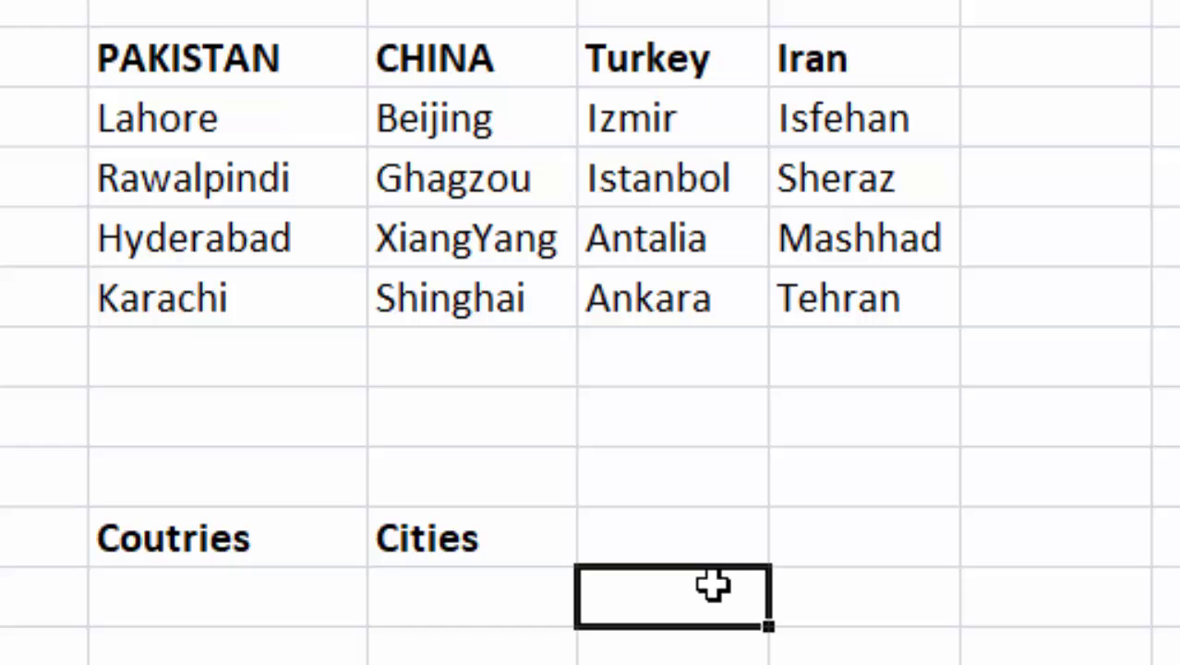
{"action": "left_click", "coordinate": [195, 598]}
{"action": "left_click", "coordinate": [440, 596]}
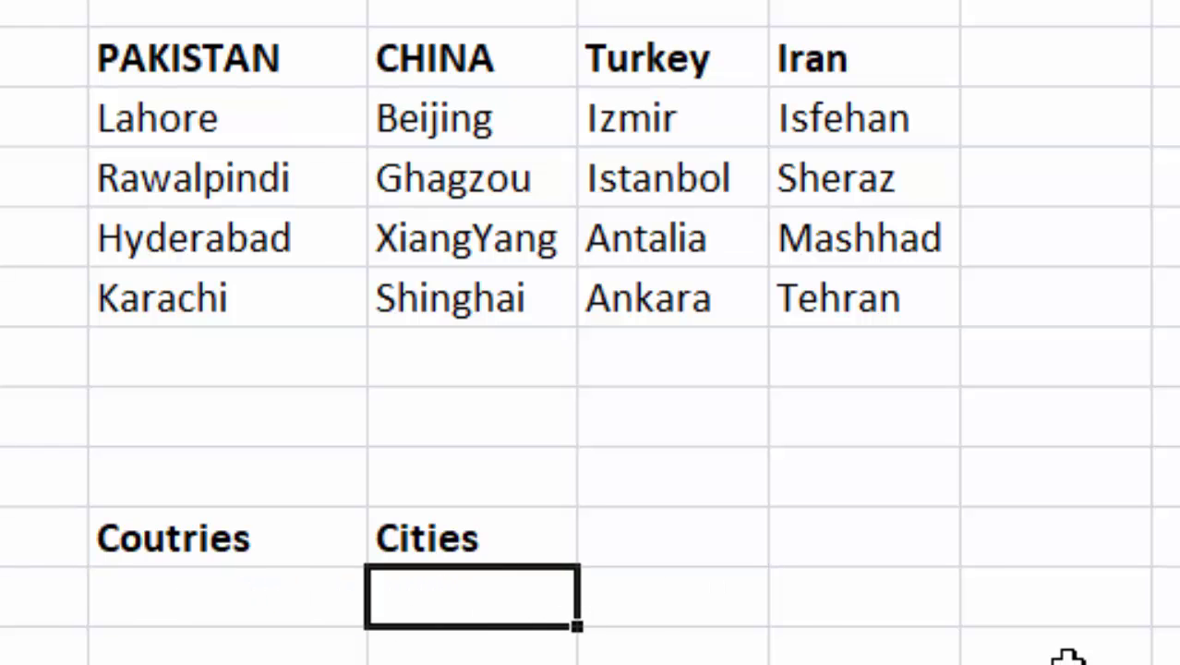
{"action": "left_click", "coordinate": [1174, 238]}
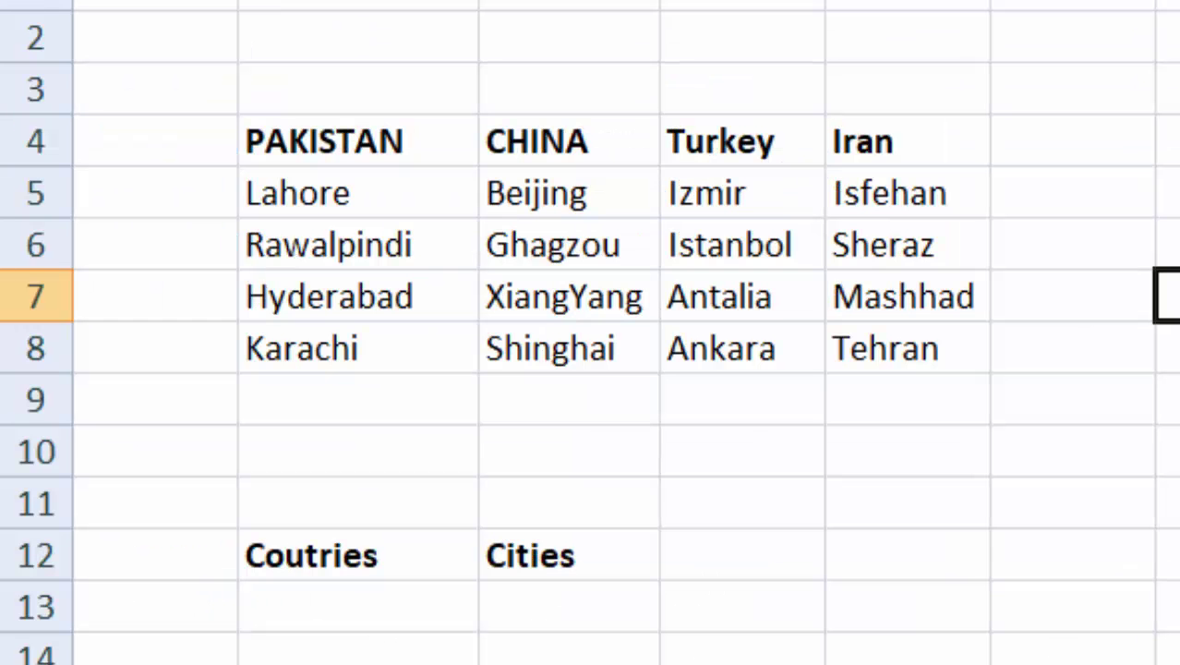
{"action": "left_click", "coordinate": [1168, 554]}
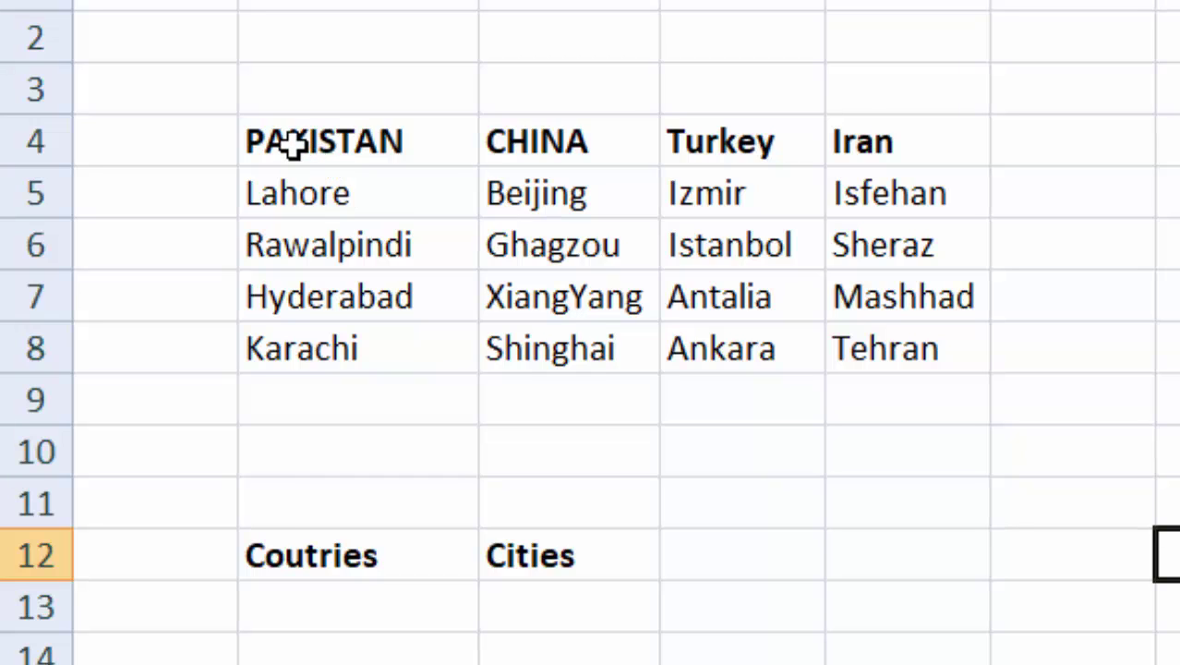
Step: Create named ranges from the country and city table B4:E8, using only the top row as names
{"action": "left_click_drag", "start_coordinate": [284, 140], "coordinate": [857, 325]}
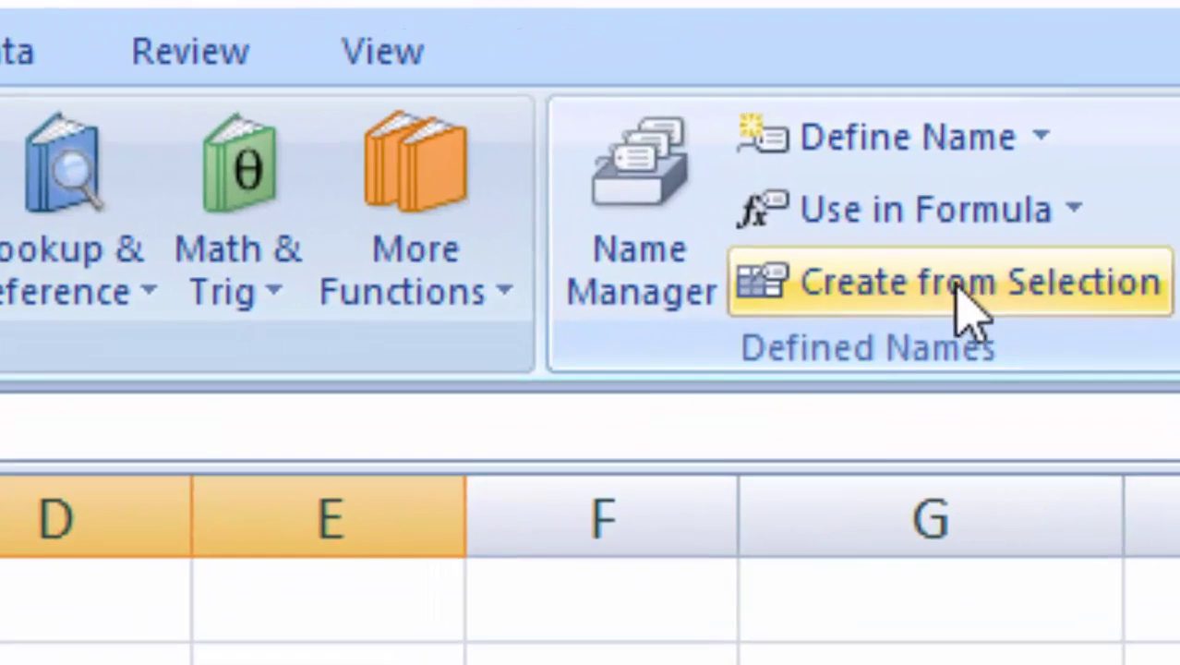
{"action": "left_click", "coordinate": [1002, 242]}
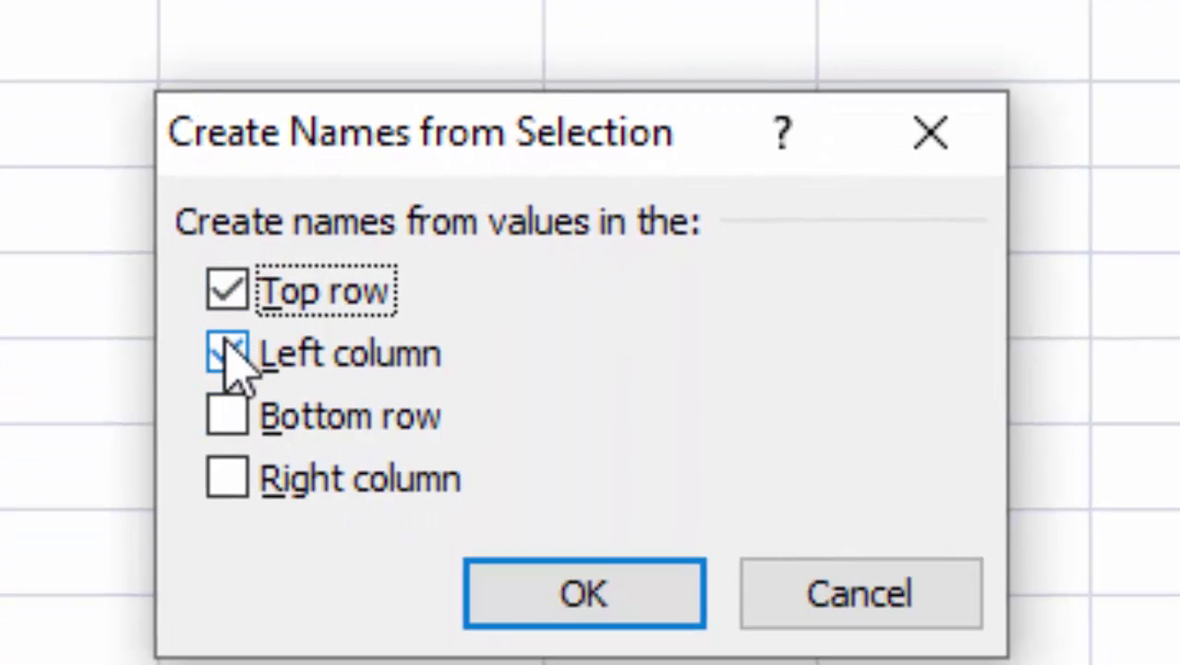
{"action": "left_click", "coordinate": [267, 415]}
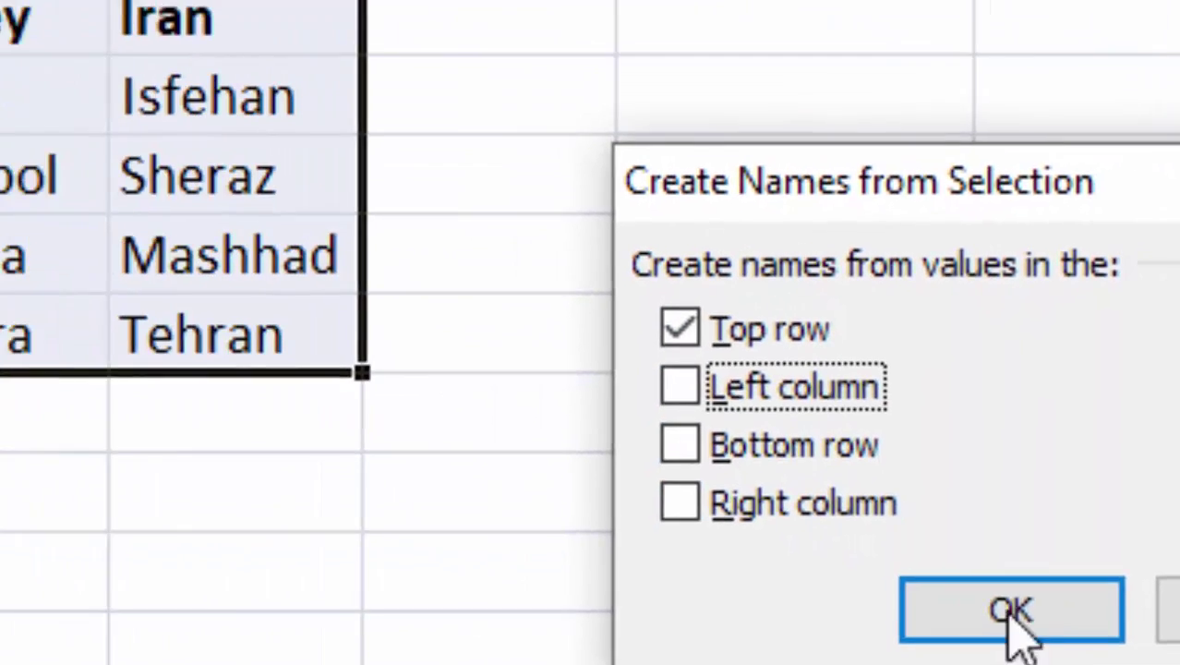
{"action": "left_click", "coordinate": [1012, 609]}
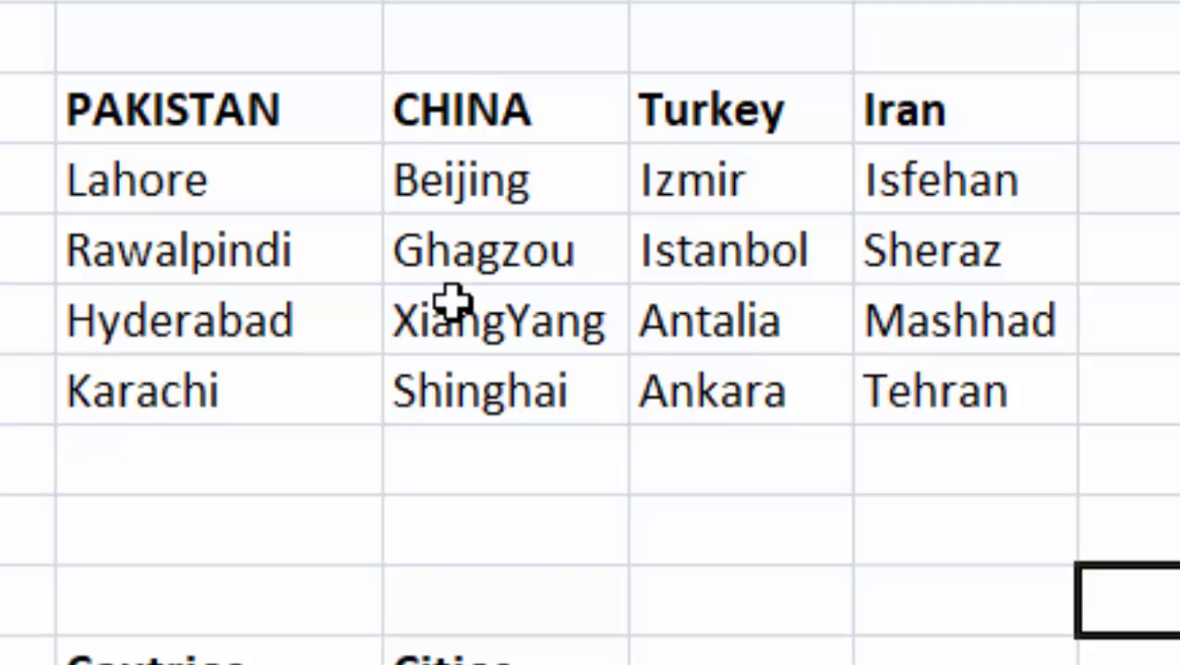
Step: Check the range names of the four city lists by selecting the cities under PAKISTAN, CHINA, Turkey and Iran in turn
{"action": "left_click", "coordinate": [130, 180]}
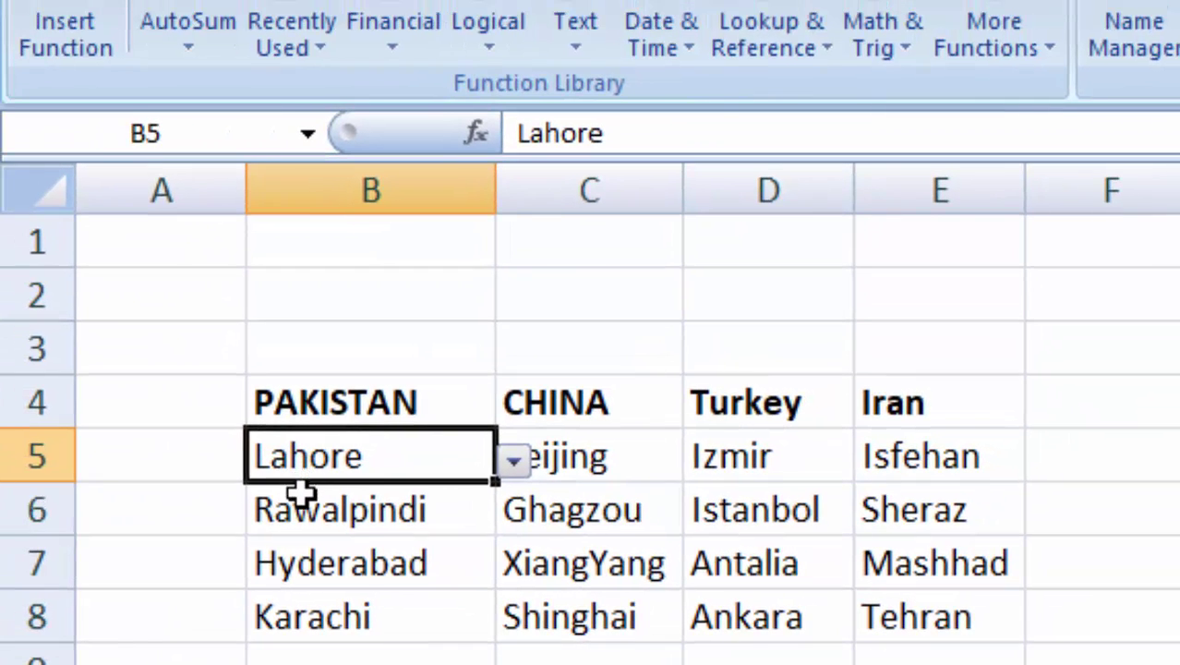
{"action": "left_click_drag", "start_coordinate": [301, 492], "coordinate": [299, 596]}
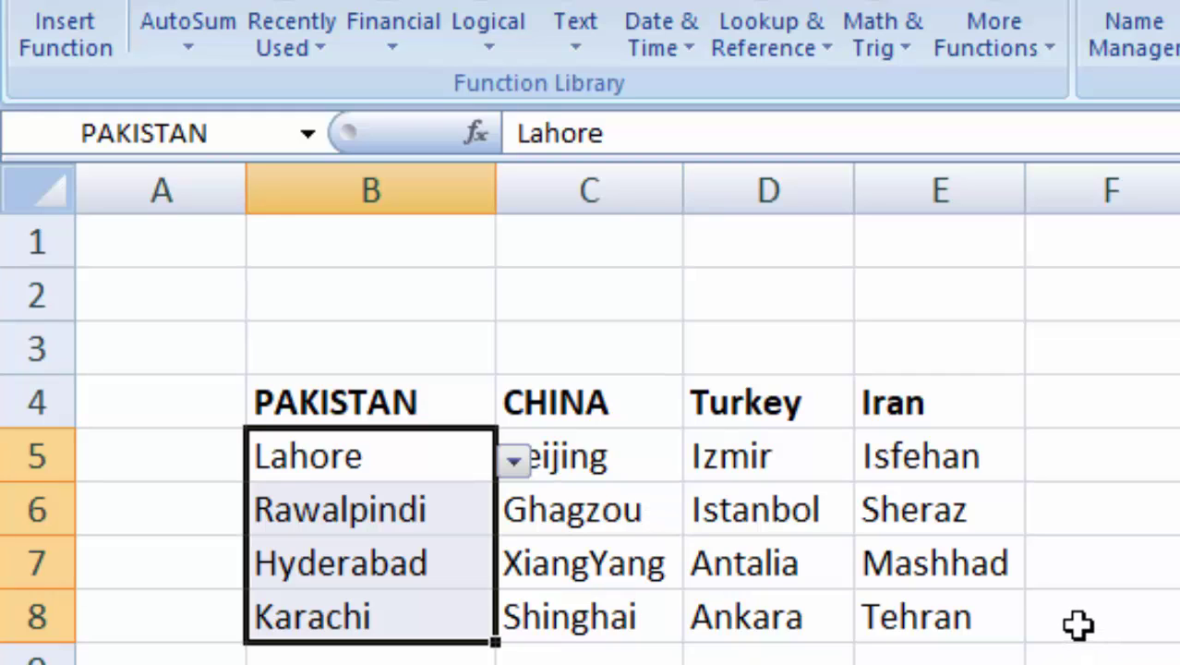
{"action": "left_click", "coordinate": [1108, 657]}
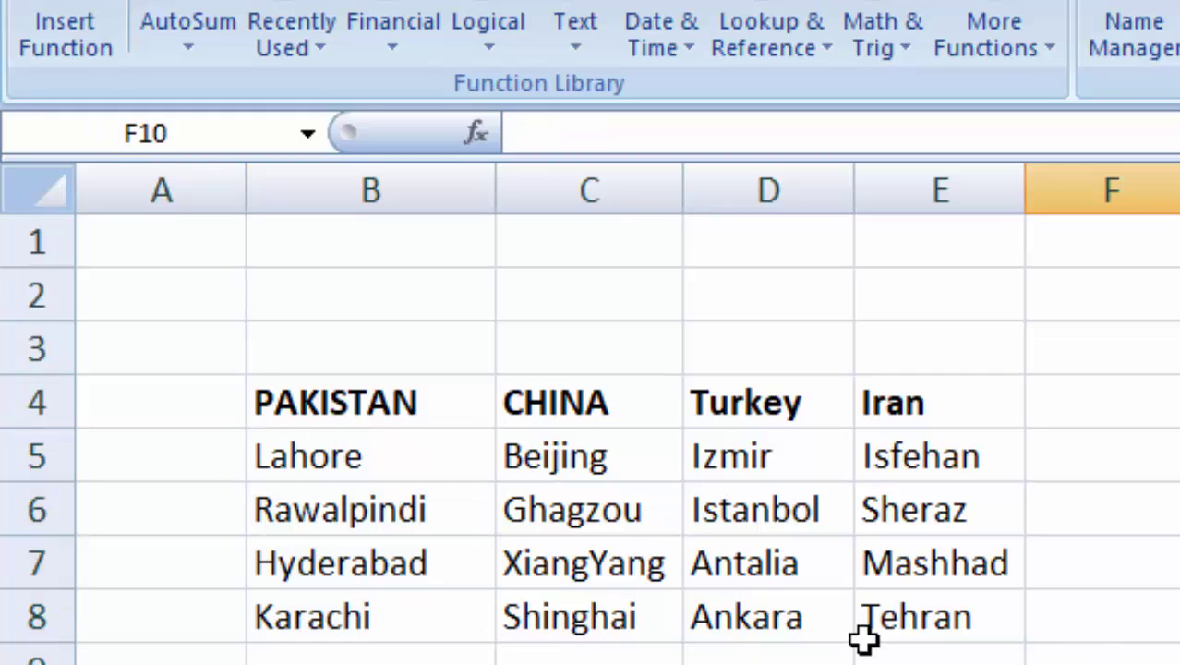
{"action": "left_click_drag", "start_coordinate": [567, 459], "coordinate": [552, 605]}
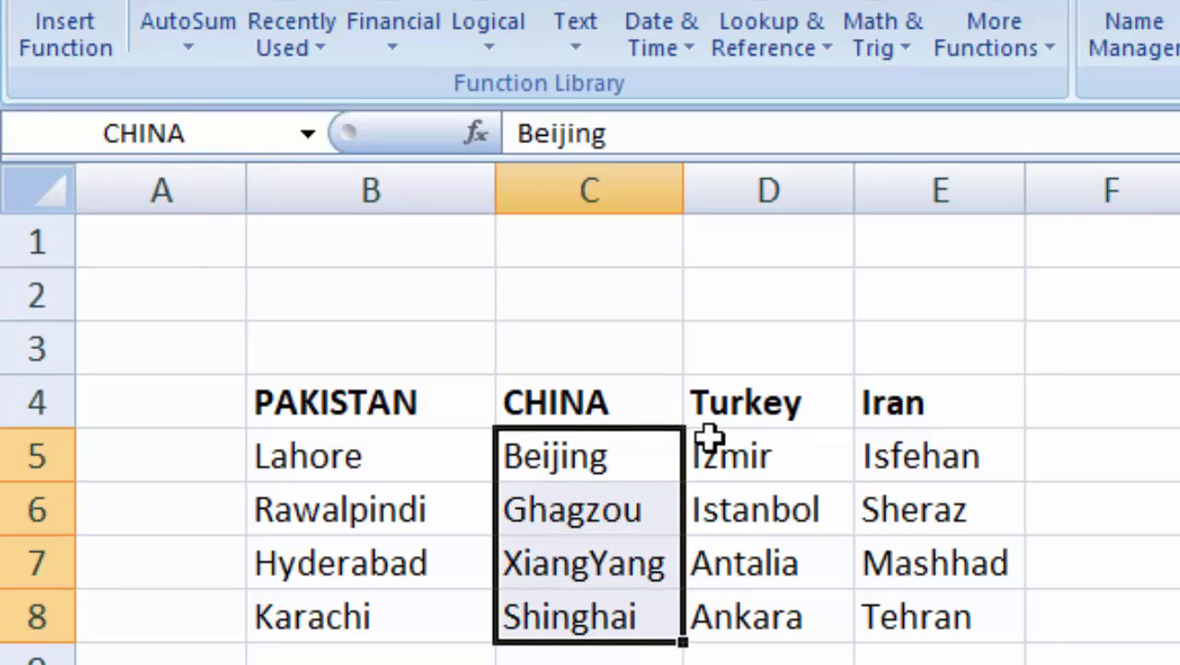
{"action": "left_click_drag", "start_coordinate": [745, 453], "coordinate": [744, 606]}
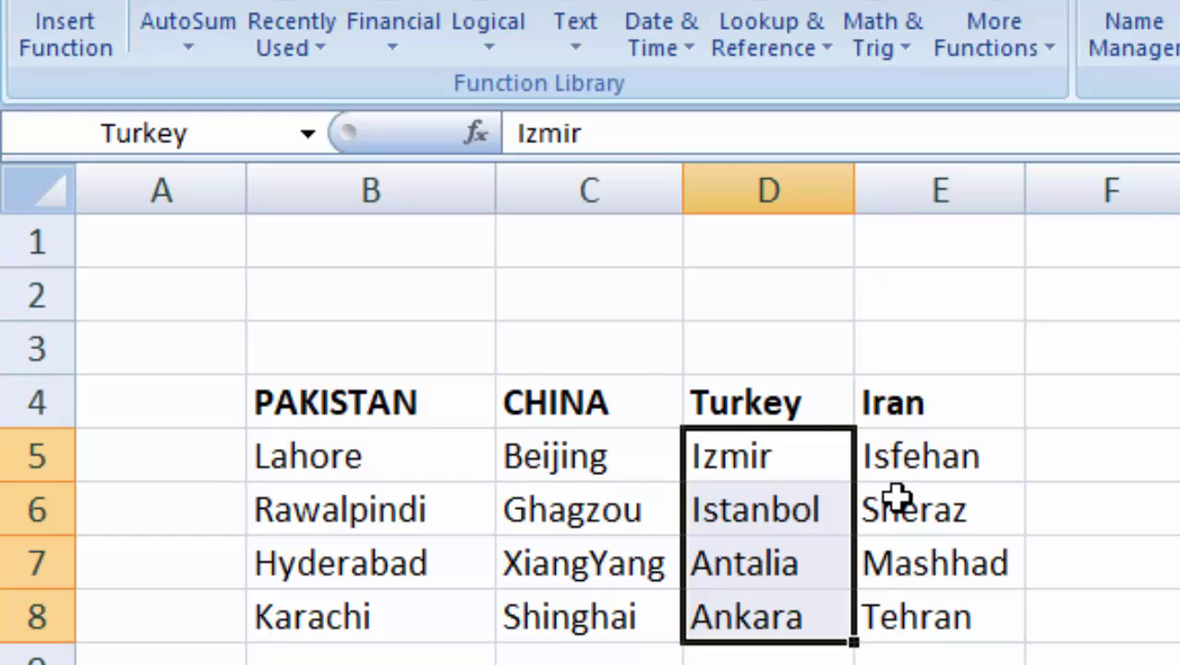
{"action": "left_click_drag", "start_coordinate": [904, 453], "coordinate": [917, 619]}
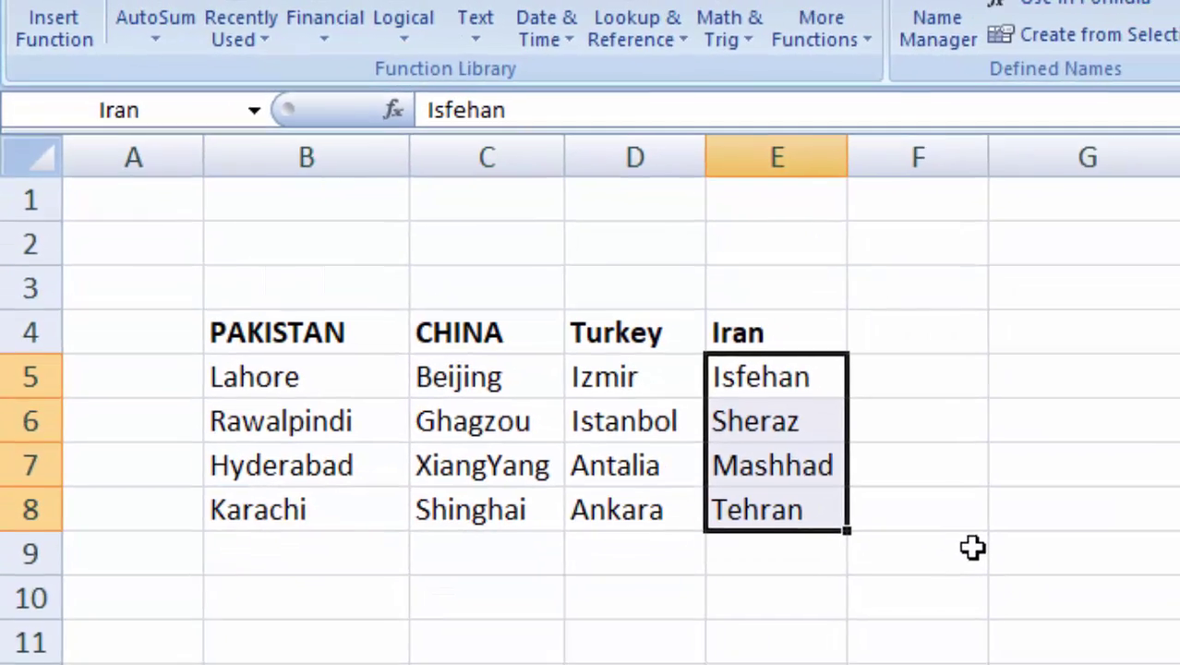
{"action": "left_click", "coordinate": [1136, 633]}
{"action": "left_click", "coordinate": [645, 520]}
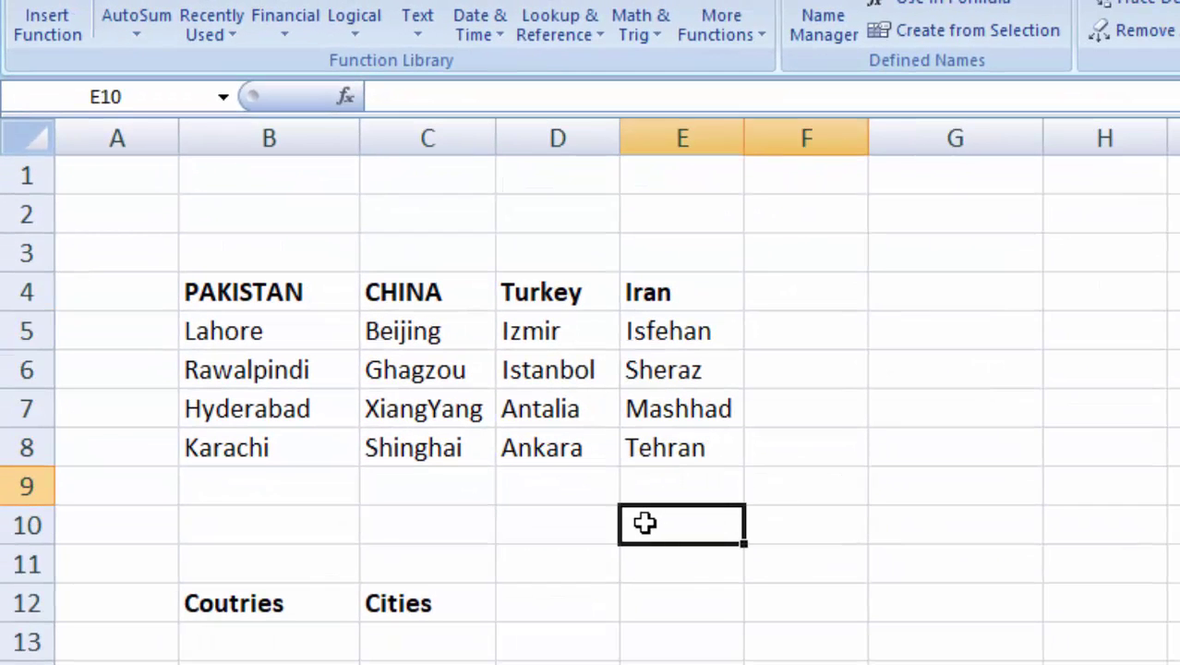
Step: Add a List data validation to cell B13 below Coutries, with the country headings =$B$4:$E$4 as its source
{"action": "left_click", "coordinate": [239, 636]}
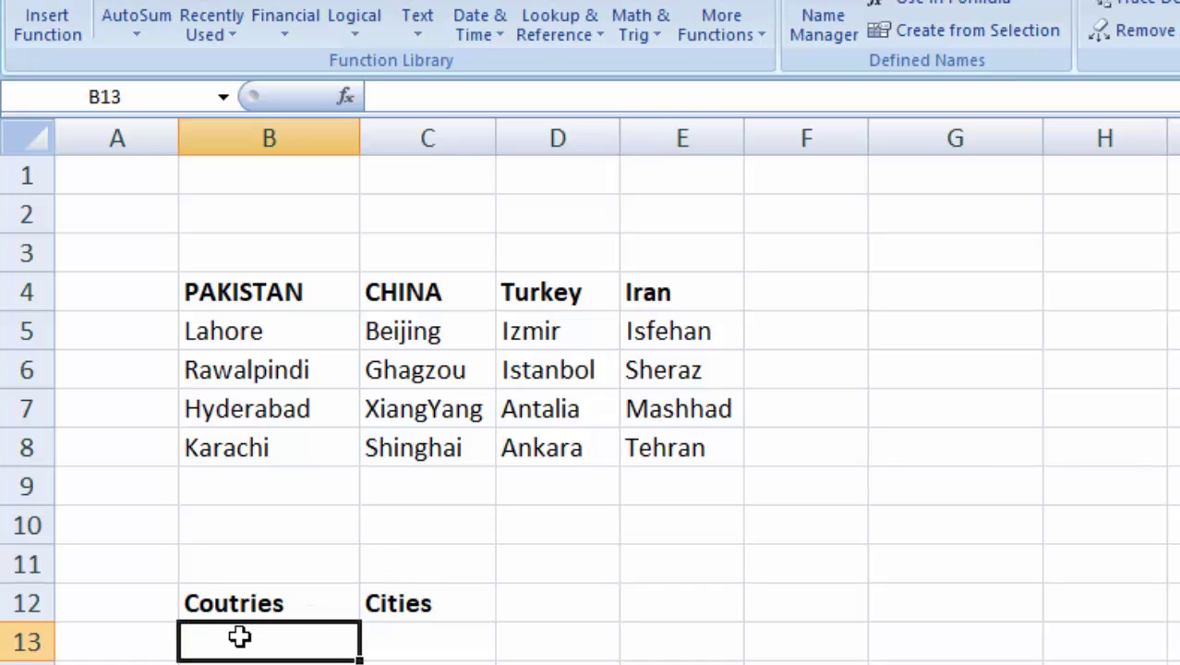
{"action": "left_click", "coordinate": [527, 541]}
{"action": "left_click", "coordinate": [251, 641]}
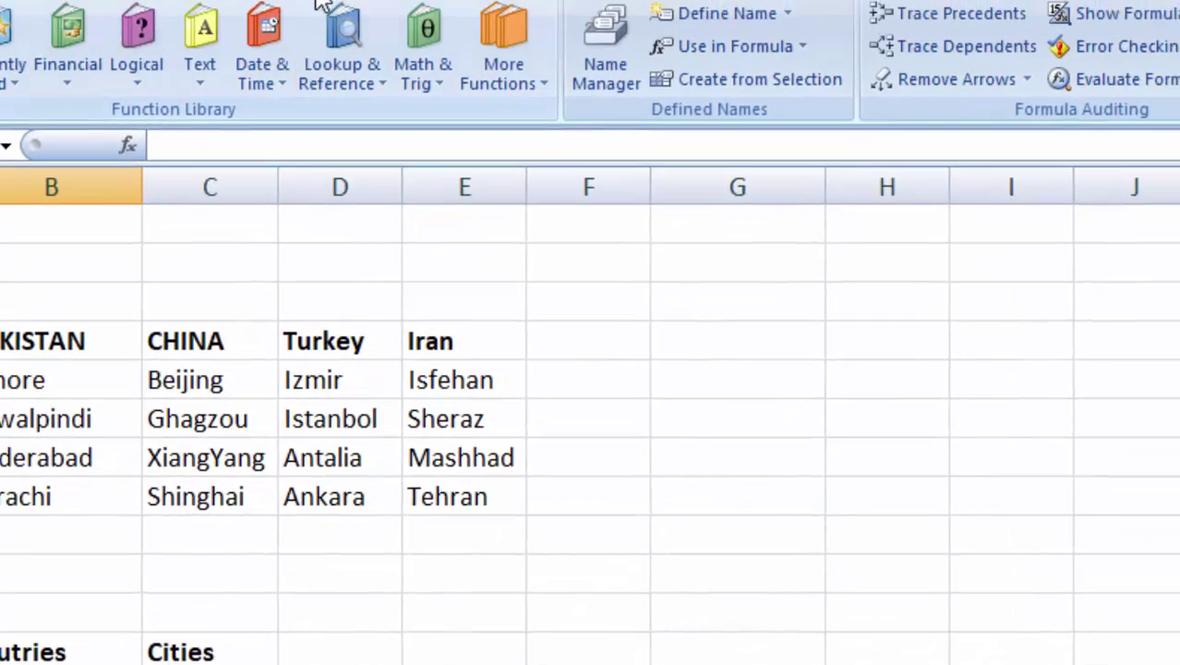
{"action": "left_click", "coordinate": [232, 27]}
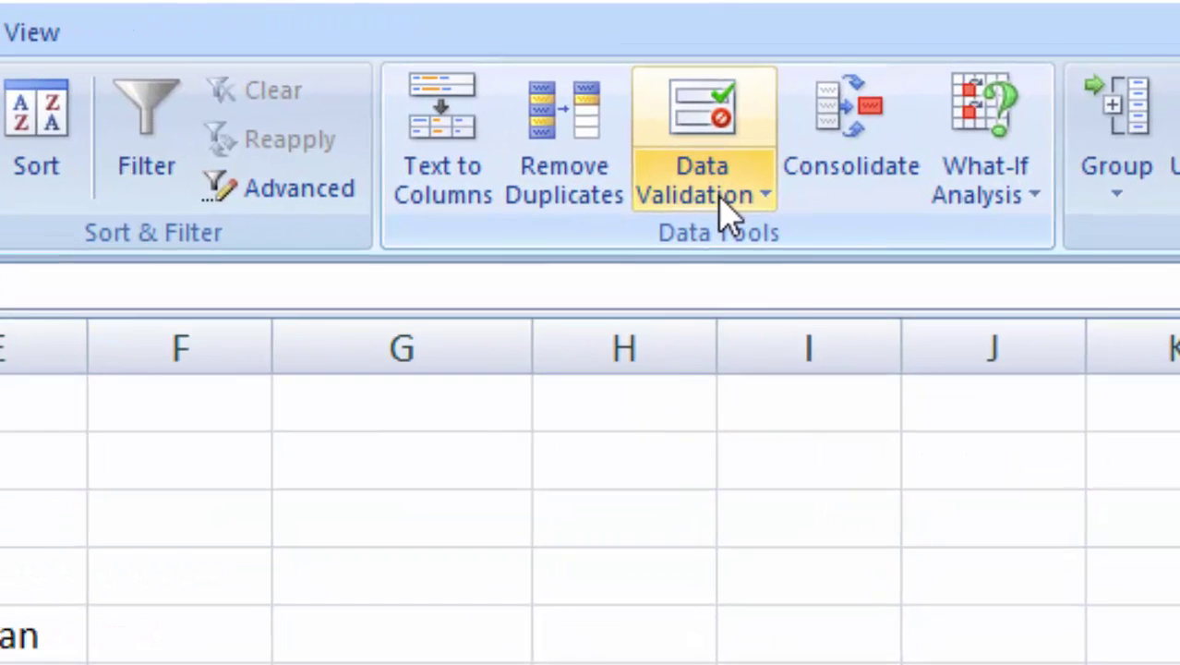
{"action": "left_click", "coordinate": [800, 175]}
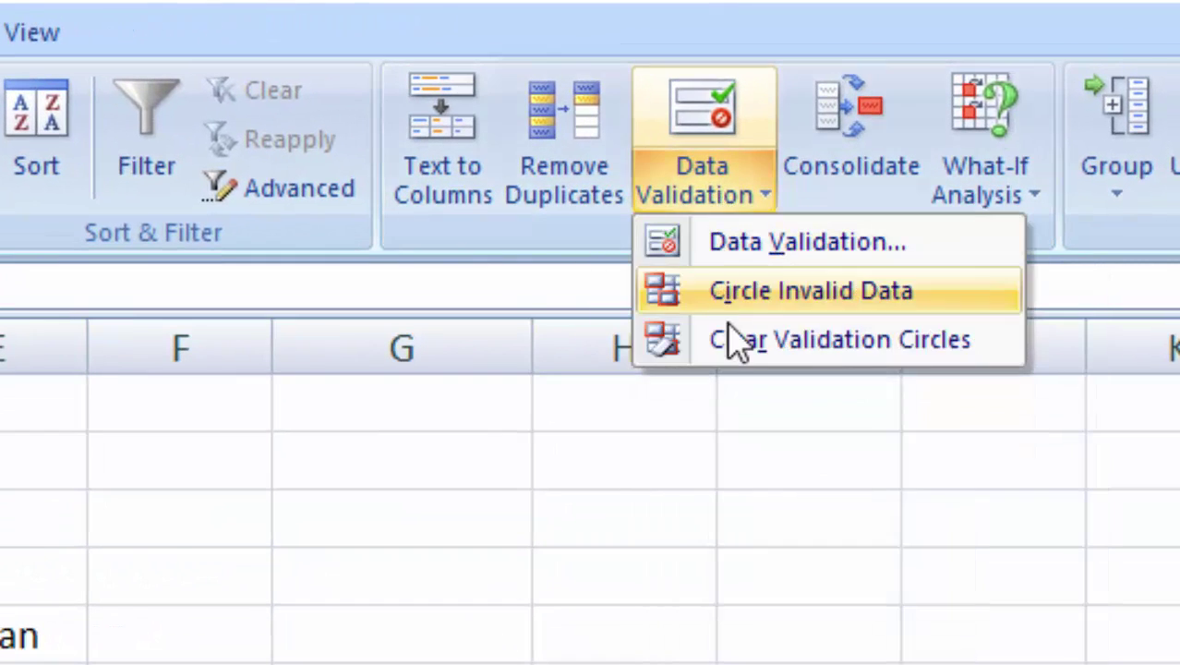
{"action": "left_click", "coordinate": [783, 243]}
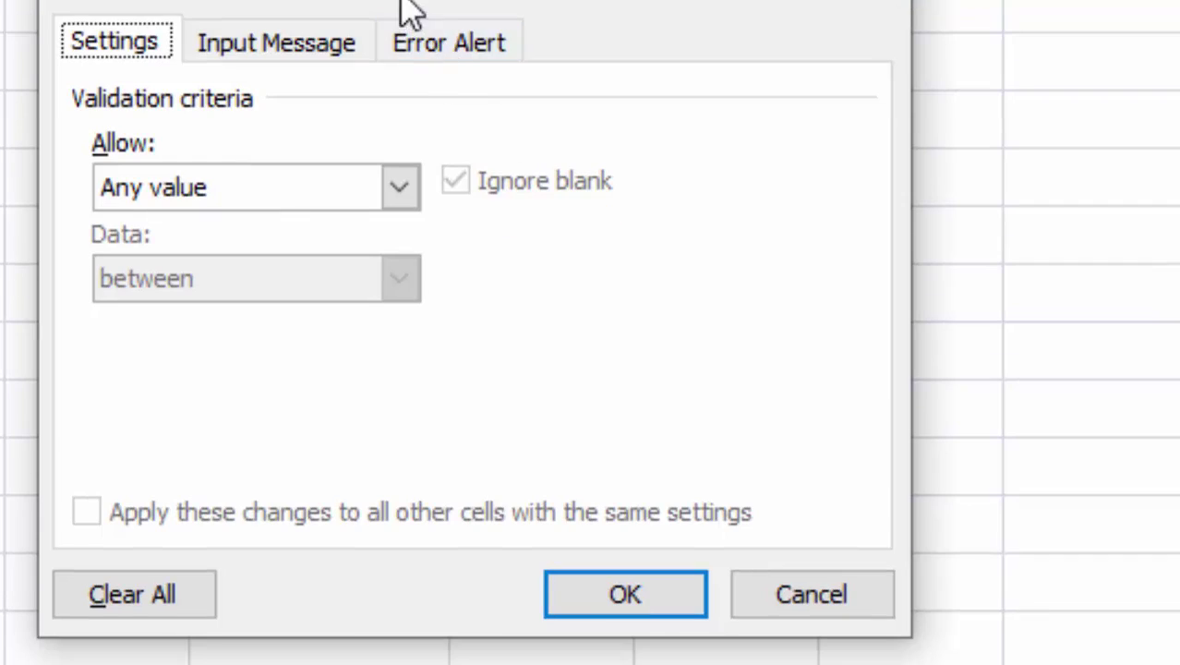
{"action": "left_click", "coordinate": [401, 191]}
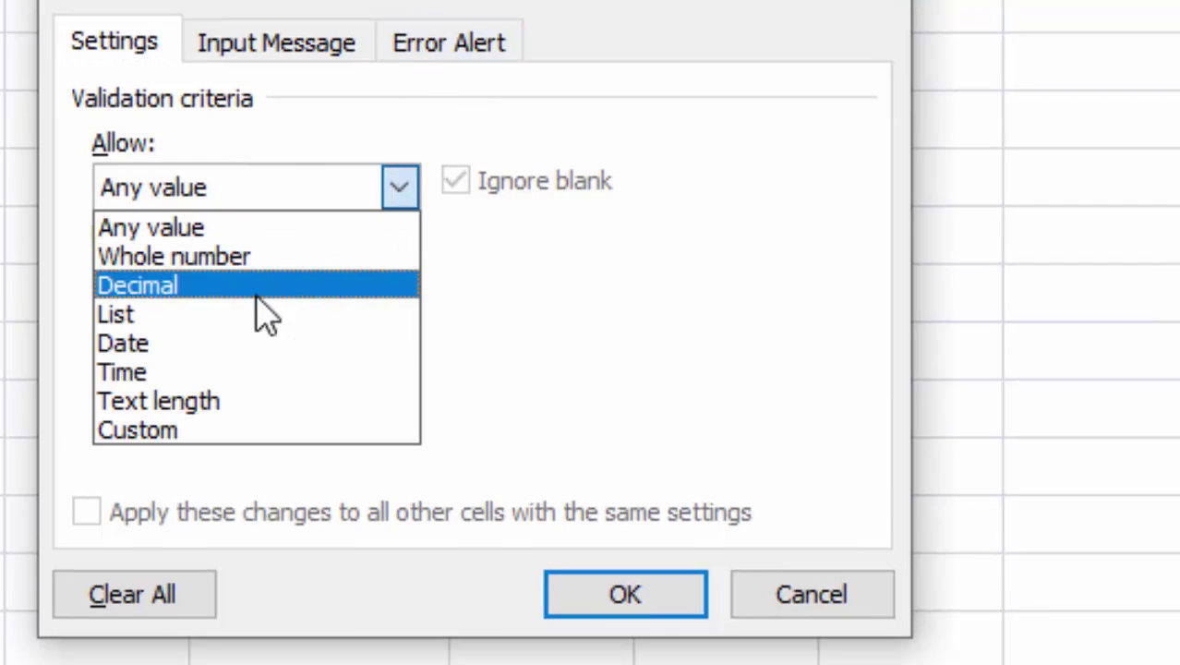
{"action": "left_click", "coordinate": [231, 314]}
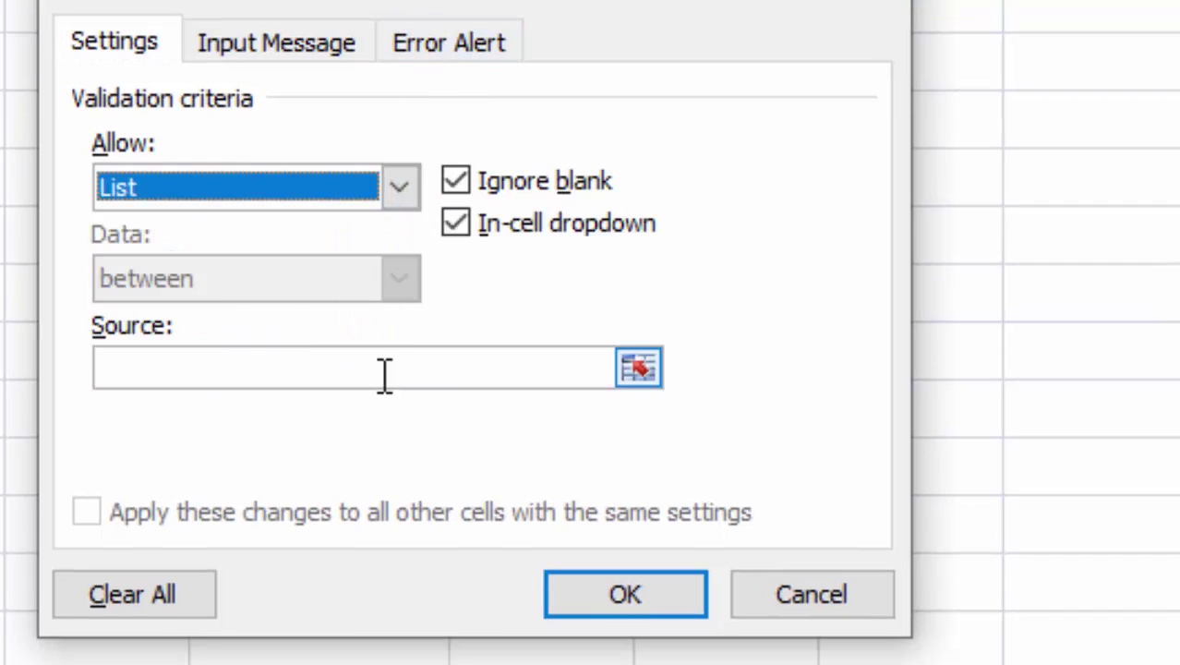
{"action": "left_click", "coordinate": [416, 366]}
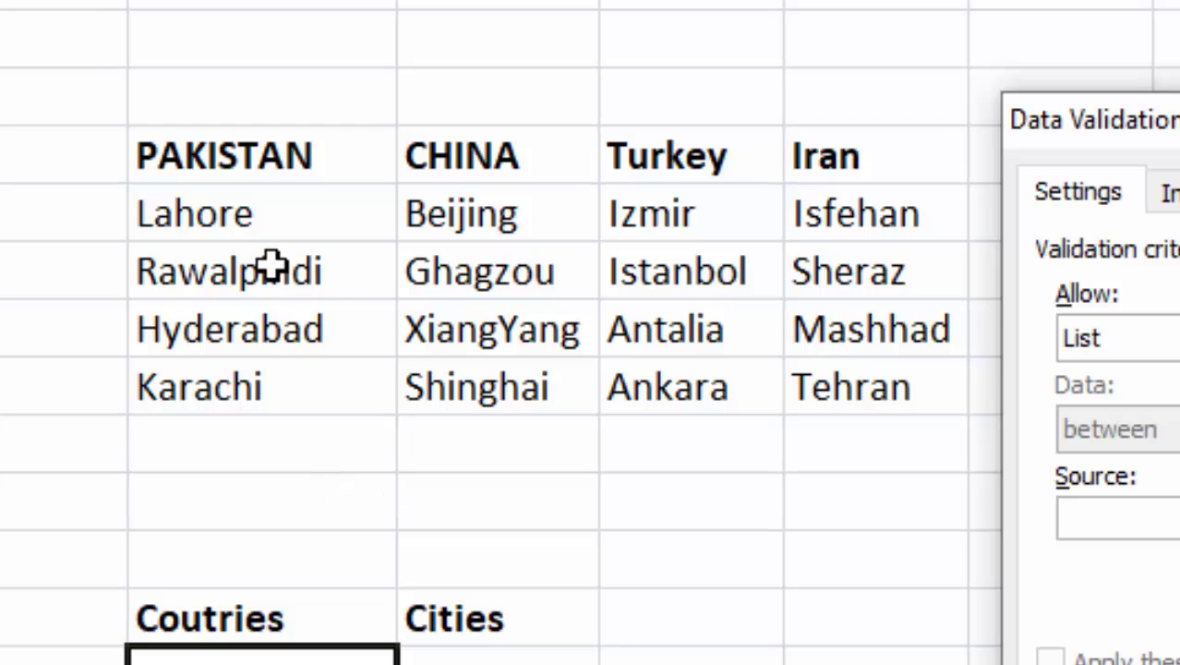
{"action": "left_click_drag", "start_coordinate": [217, 156], "coordinate": [813, 162]}
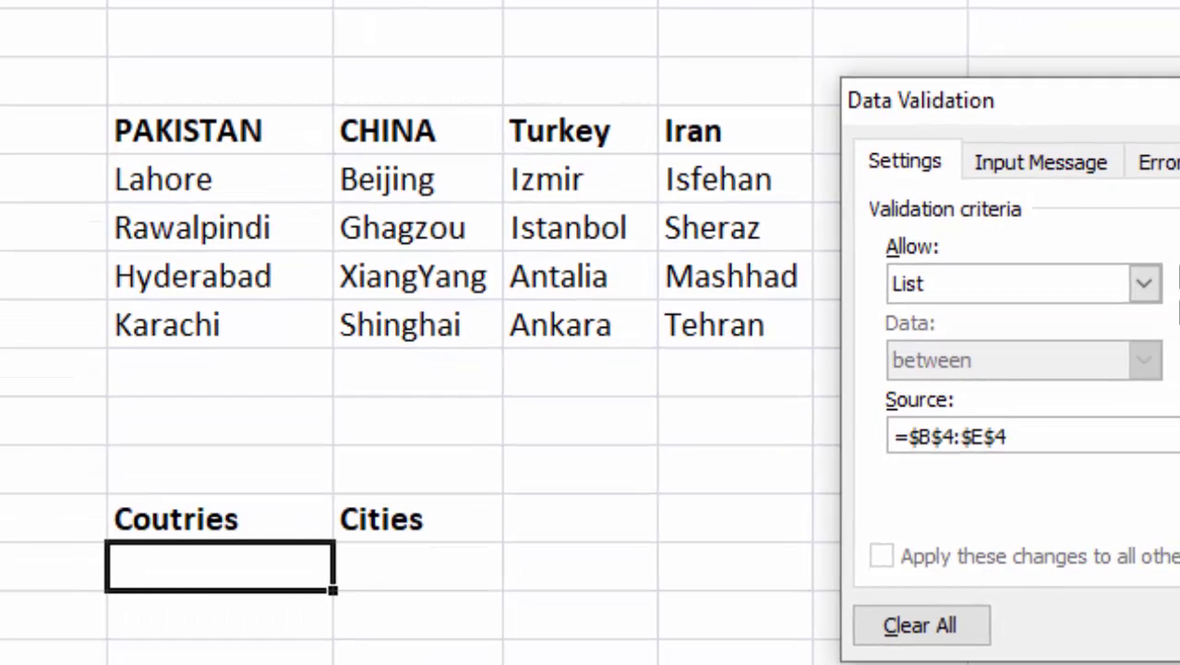
{"action": "key", "text": "Return"}
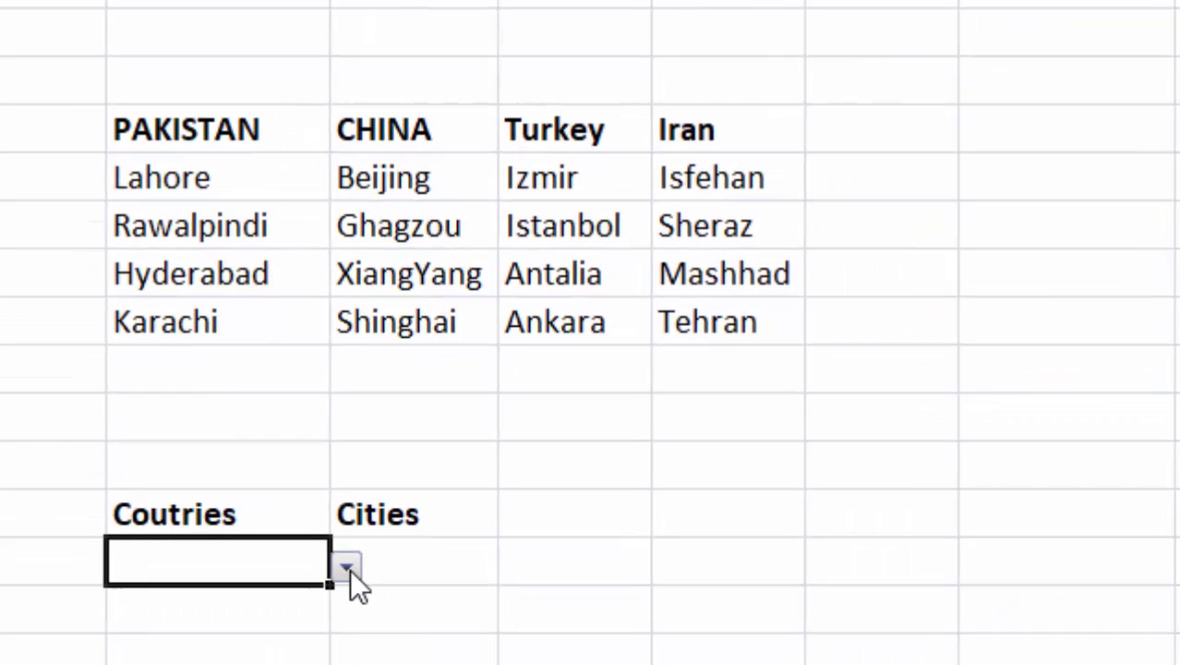
Step: Choose PAKISTAN from the country list in the cell below Coutries
{"action": "left_click", "coordinate": [350, 572]}
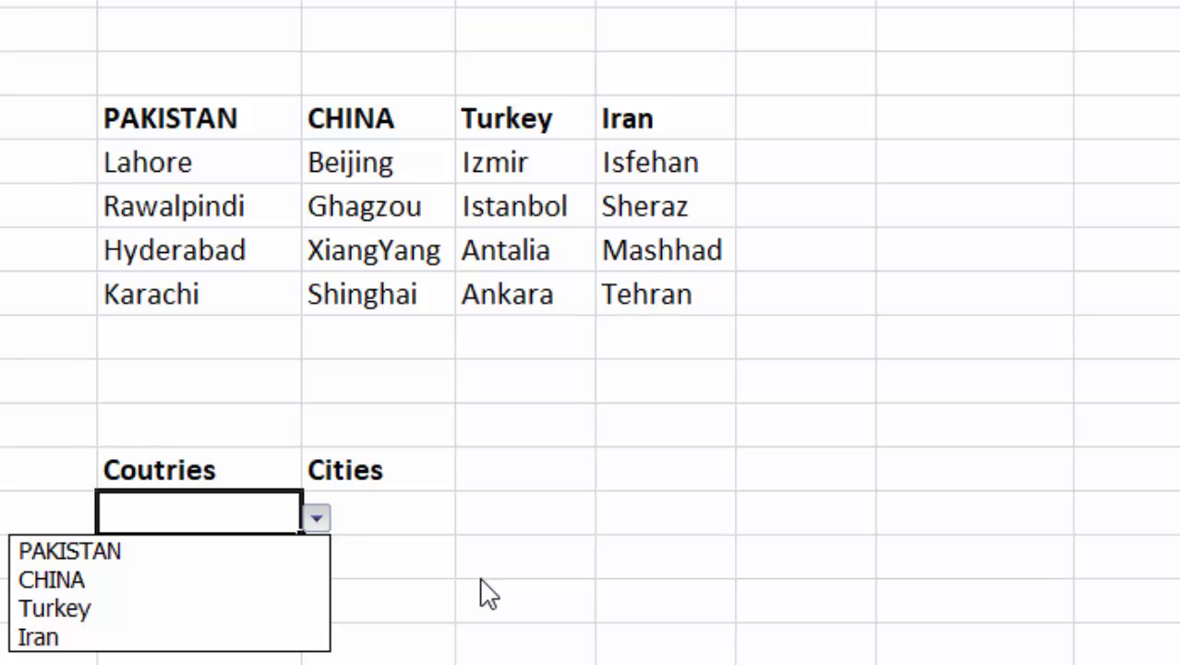
{"action": "left_click", "coordinate": [473, 580]}
{"action": "left_click", "coordinate": [316, 520]}
{"action": "left_click", "coordinate": [70, 551]}
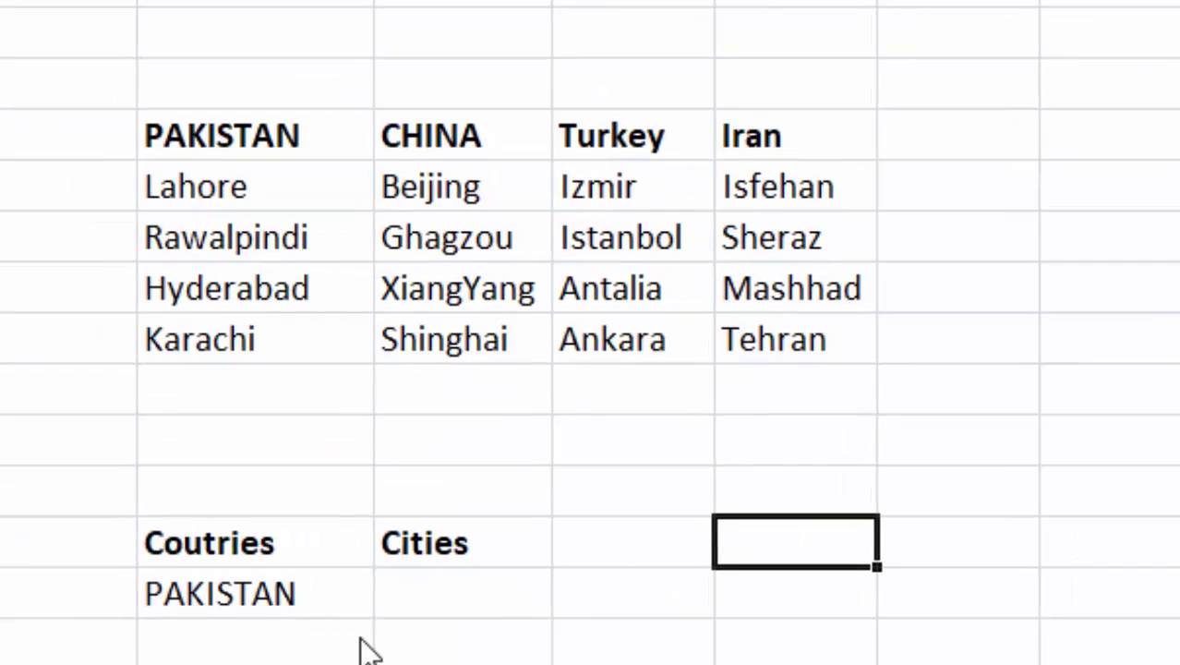
{"action": "left_click", "coordinate": [208, 516]}
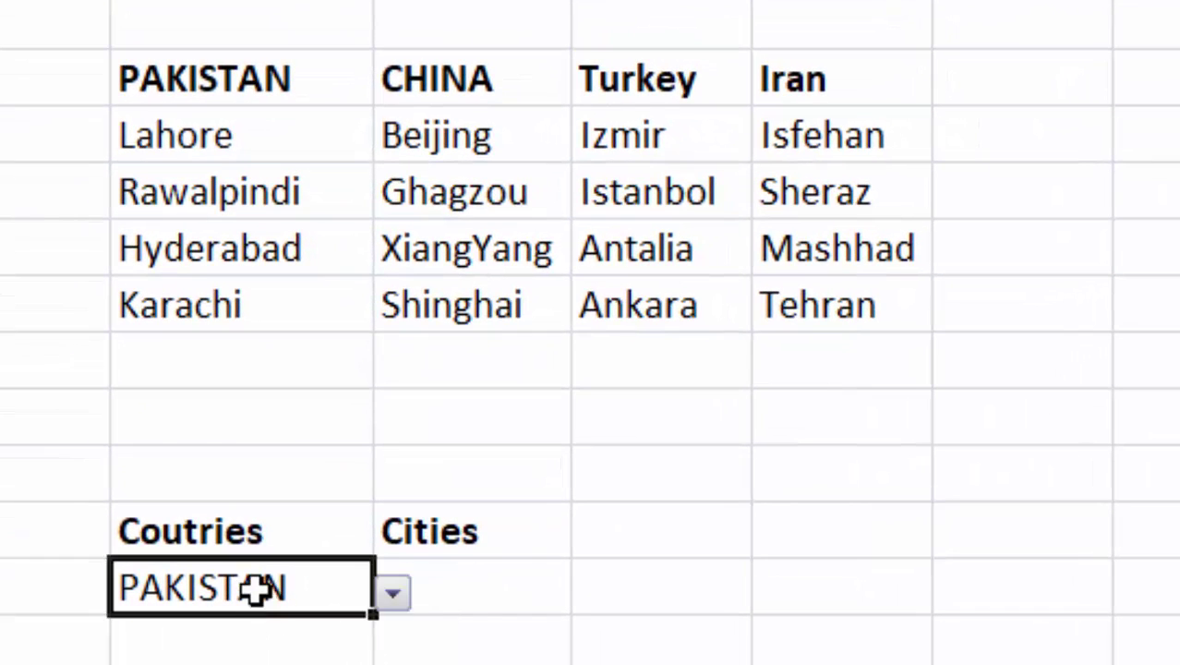
Step: Add a List data validation to the cell below Cities with source =INDIRECT($B$13), and check the cities offered for PAKISTAN
{"action": "left_click", "coordinate": [495, 592]}
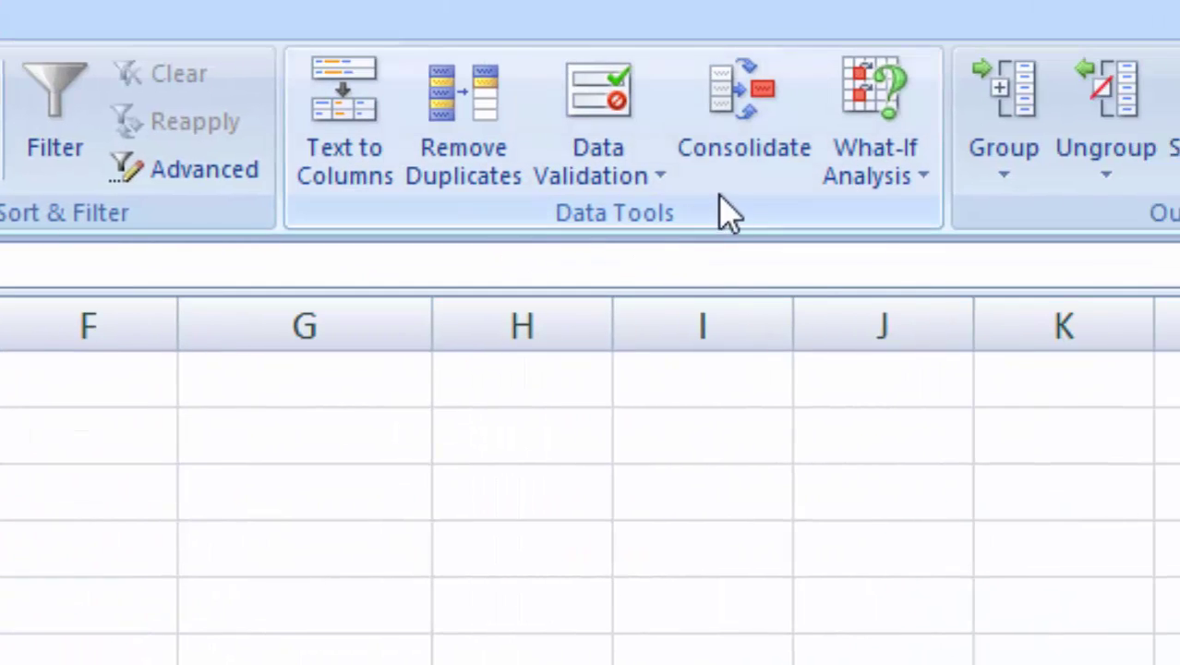
{"action": "left_click", "coordinate": [680, 218]}
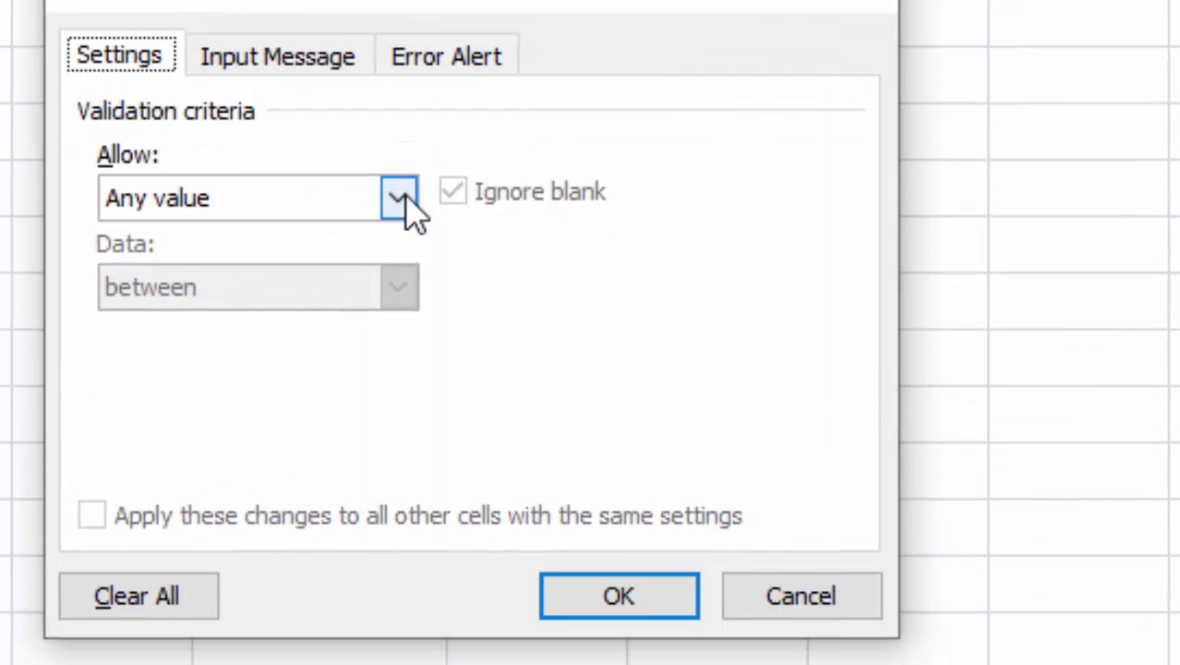
{"action": "left_click", "coordinate": [396, 268]}
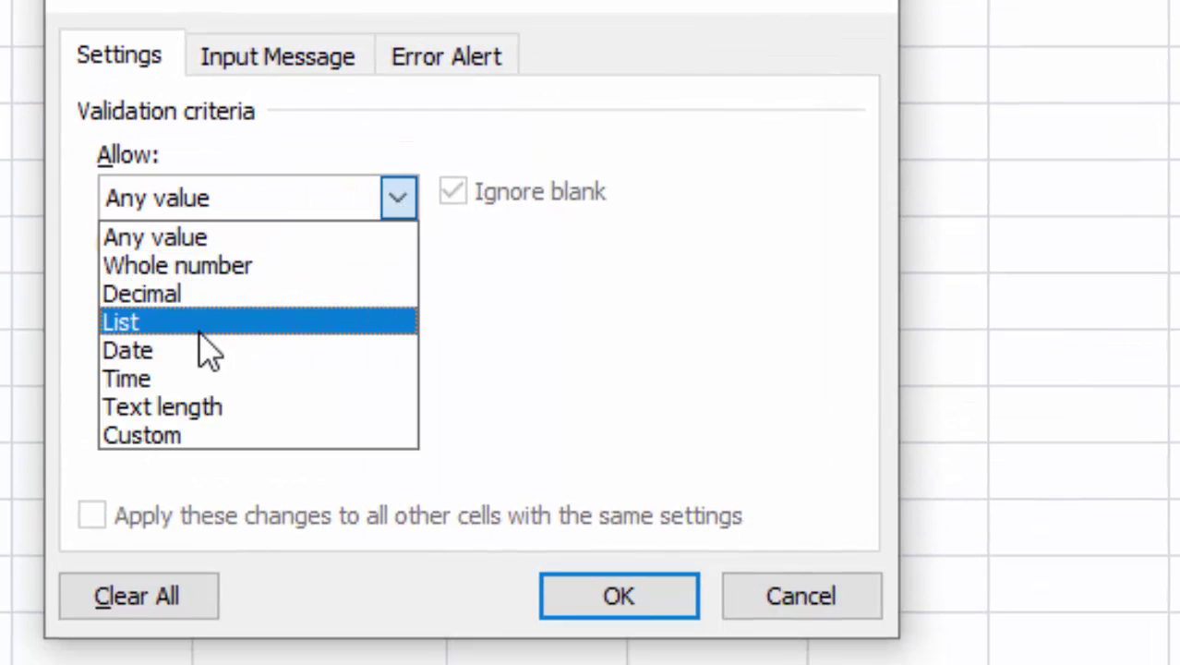
{"action": "left_click", "coordinate": [203, 396]}
{"action": "left_click", "coordinate": [244, 371]}
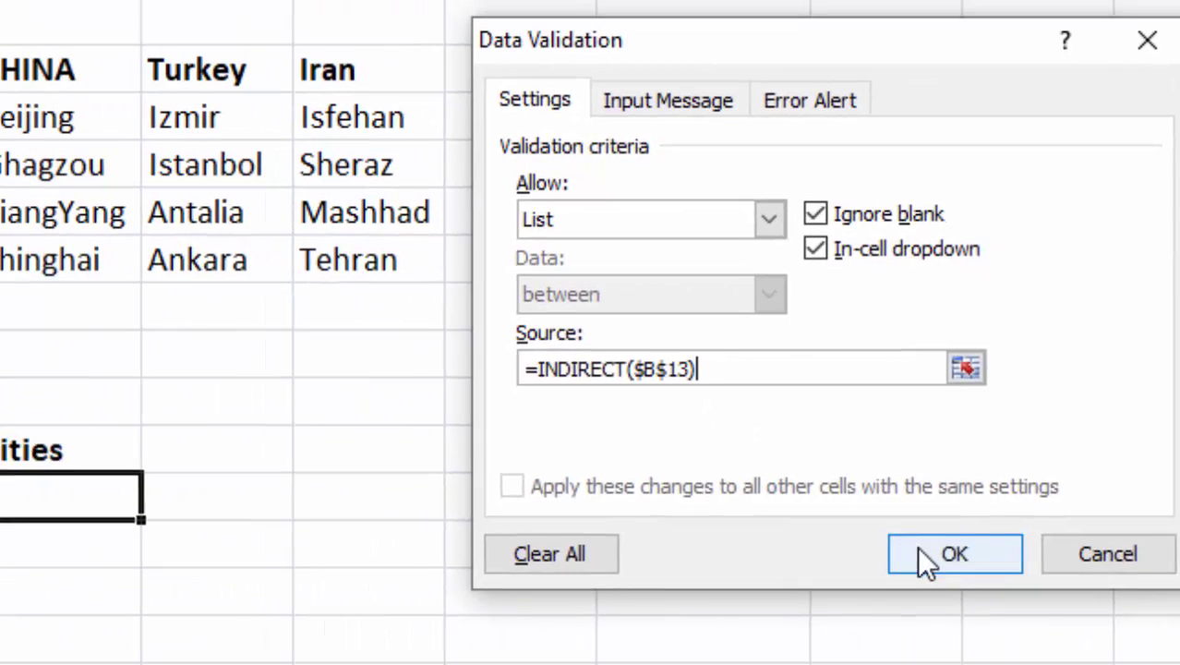
{"action": "left_click", "coordinate": [584, 600]}
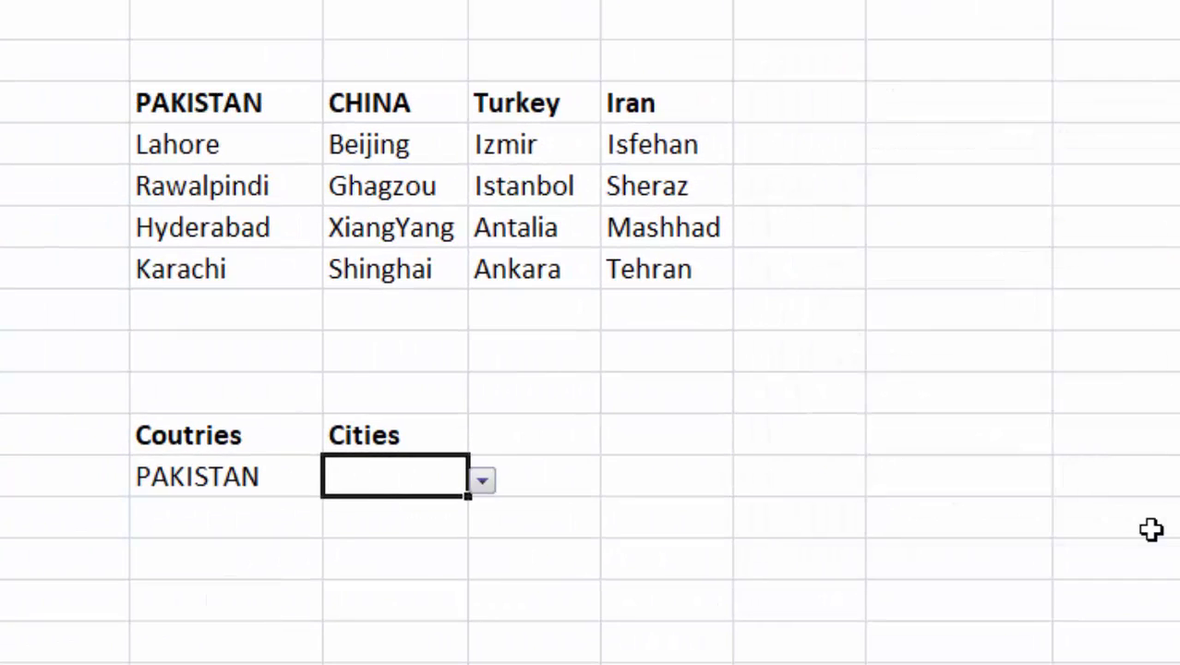
{"action": "left_click", "coordinate": [482, 482]}
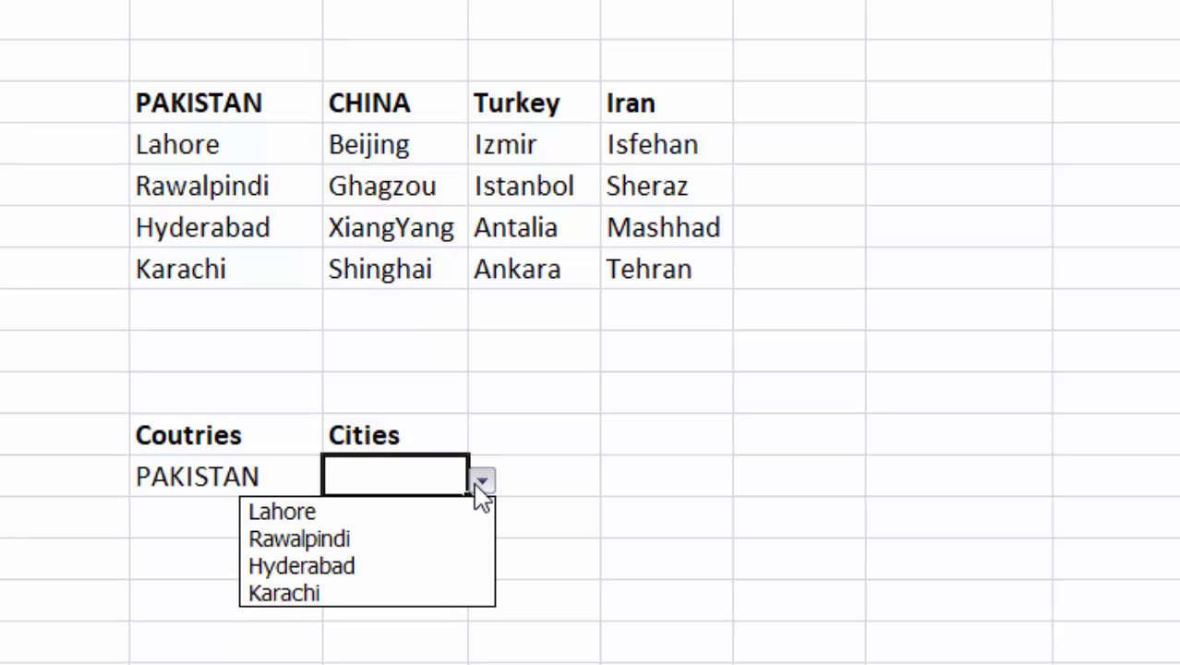
{"action": "key", "text": "Escape"}
Step: Switch the country below Coutries to Turkey and check which cities the drop-down below Cities offers
{"action": "left_click", "coordinate": [238, 477]}
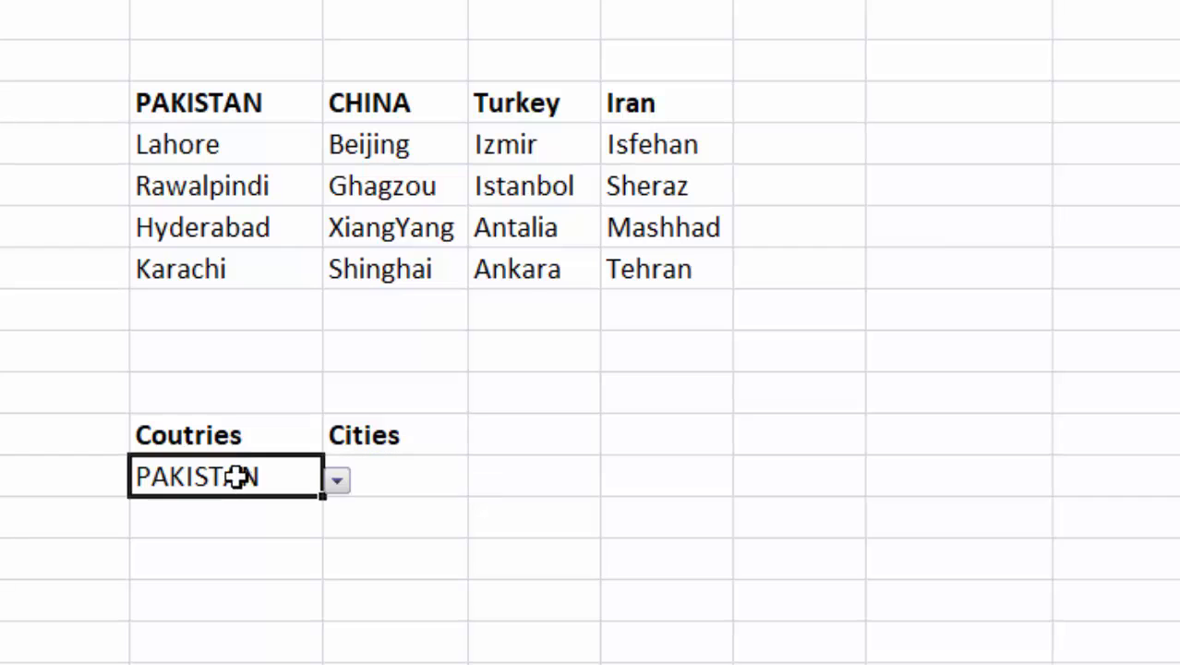
{"action": "left_click", "coordinate": [336, 480]}
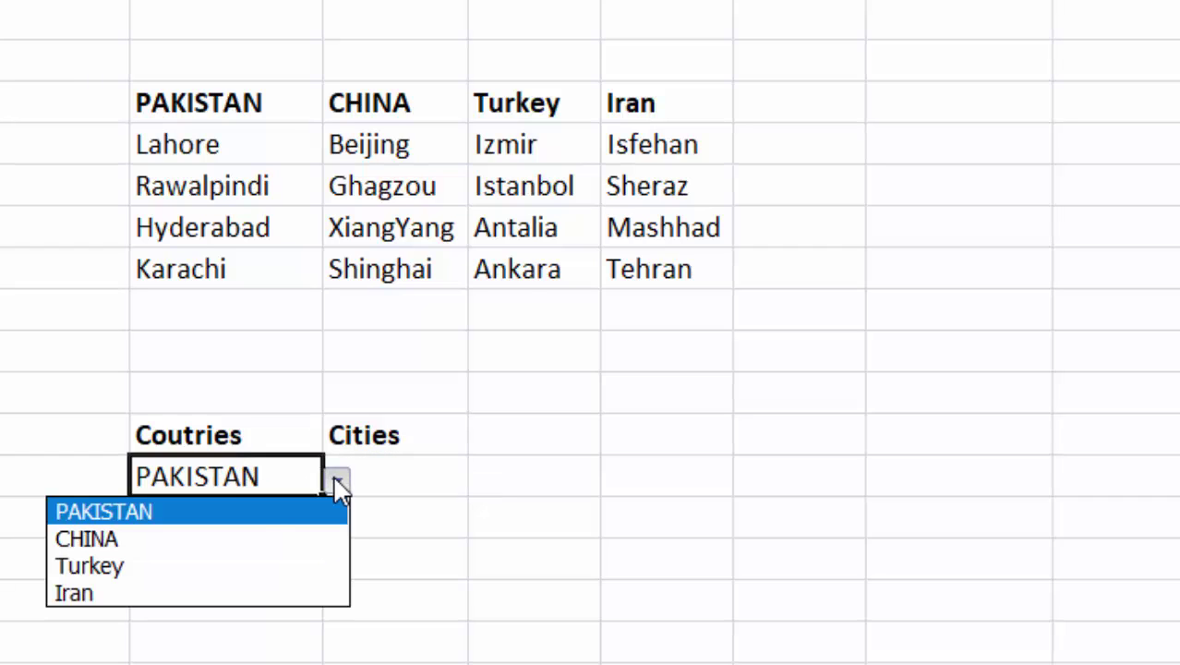
{"action": "left_click", "coordinate": [235, 564]}
{"action": "left_click", "coordinate": [399, 484]}
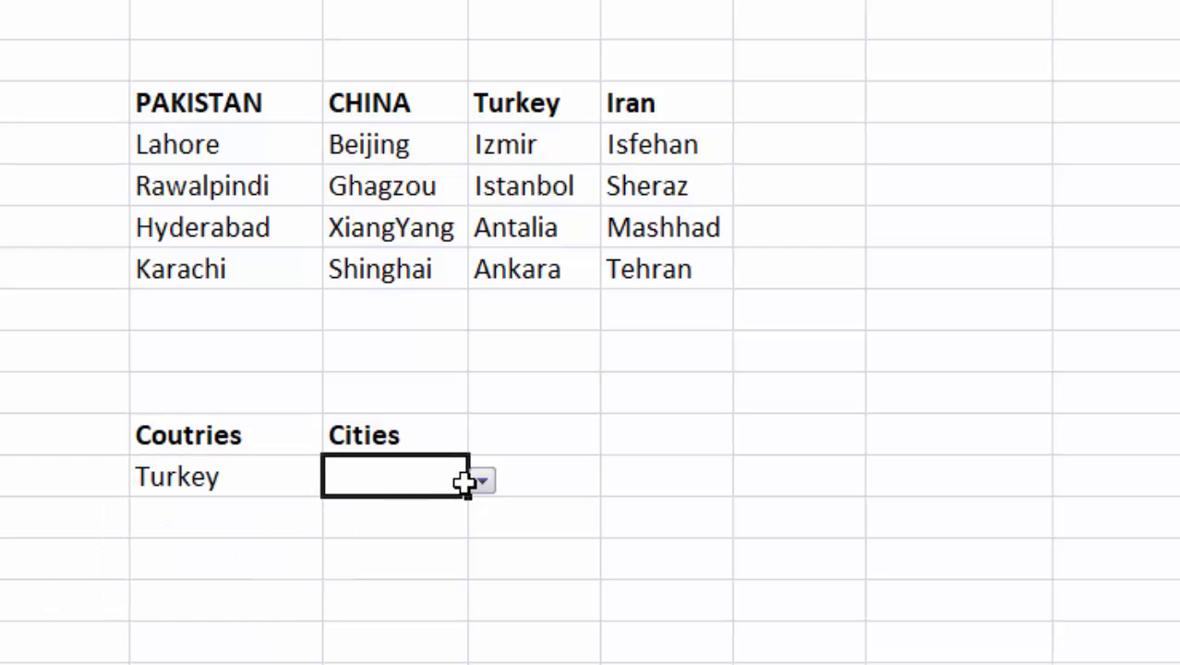
{"action": "left_click", "coordinate": [482, 482]}
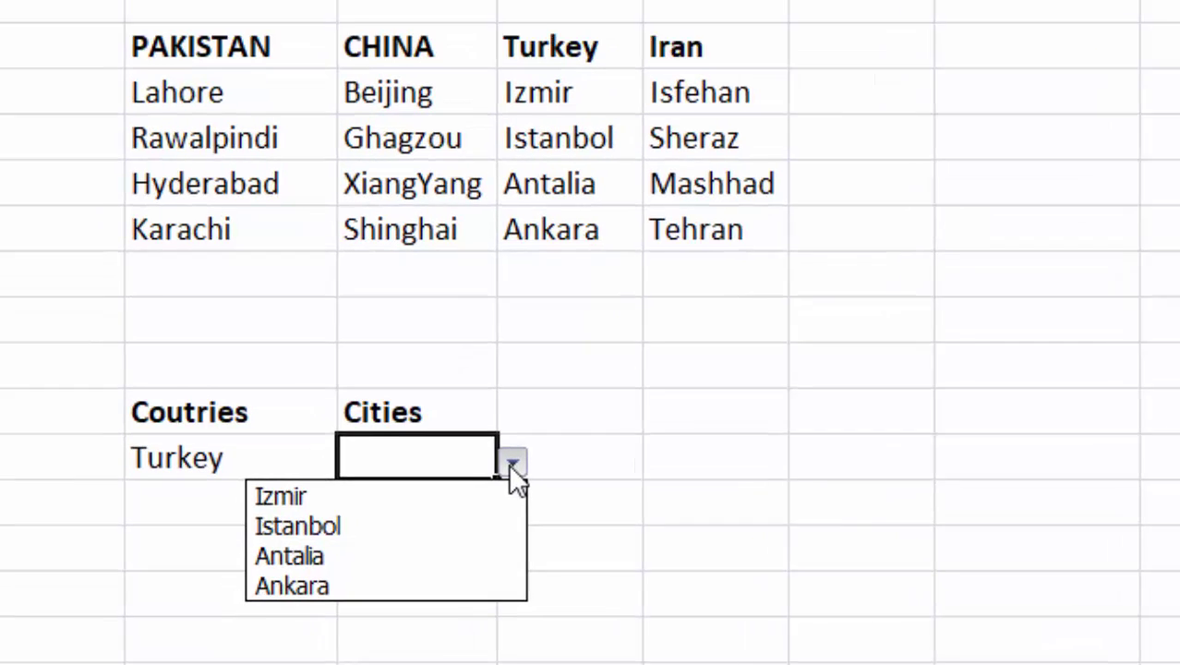
{"action": "left_click", "coordinate": [560, 548]}
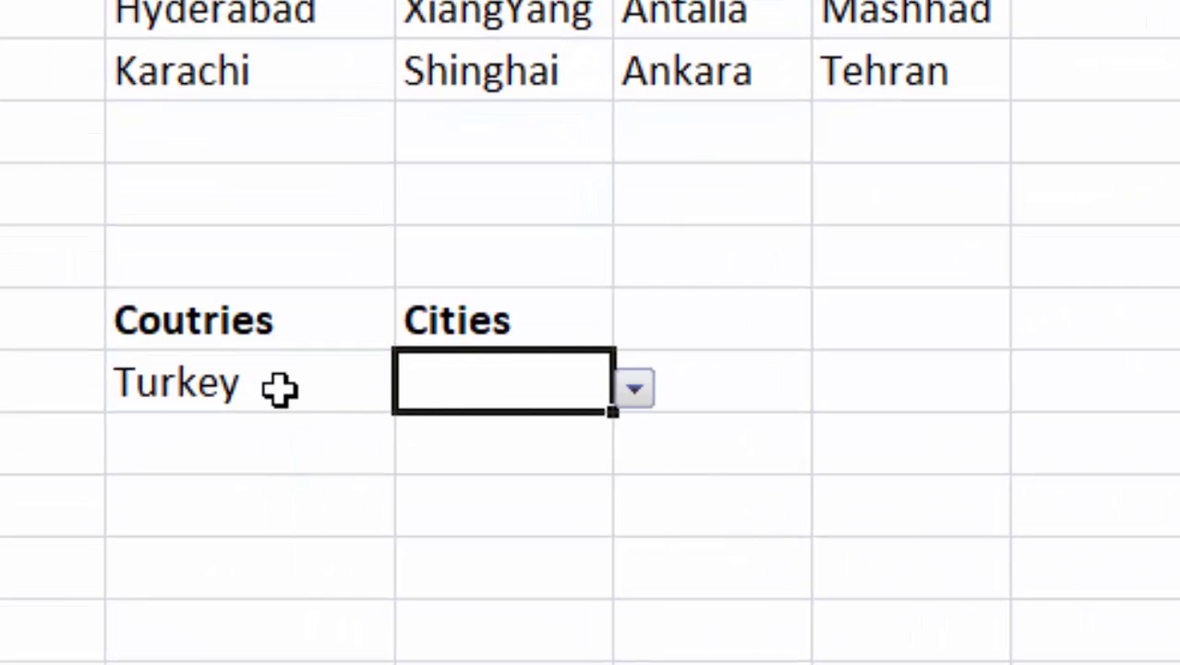
Step: Choose Iran as the country below Coutries and check the choices in the dependent city drop-down
{"action": "left_click", "coordinate": [278, 389]}
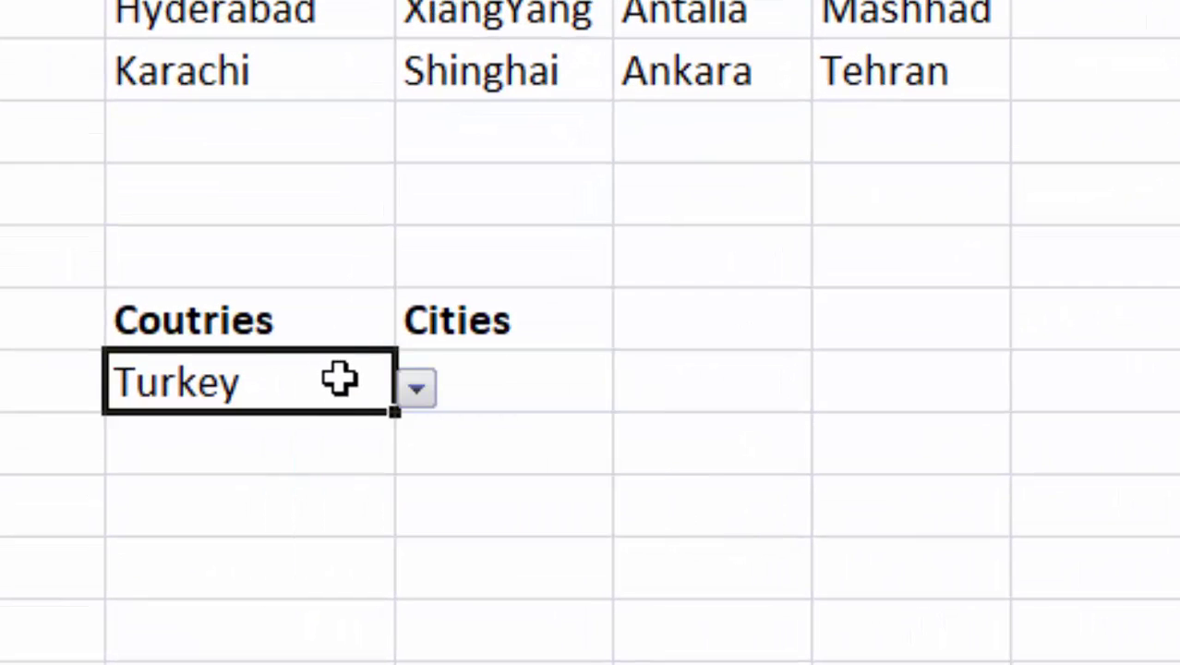
{"action": "left_click", "coordinate": [415, 393]}
{"action": "left_click", "coordinate": [189, 564]}
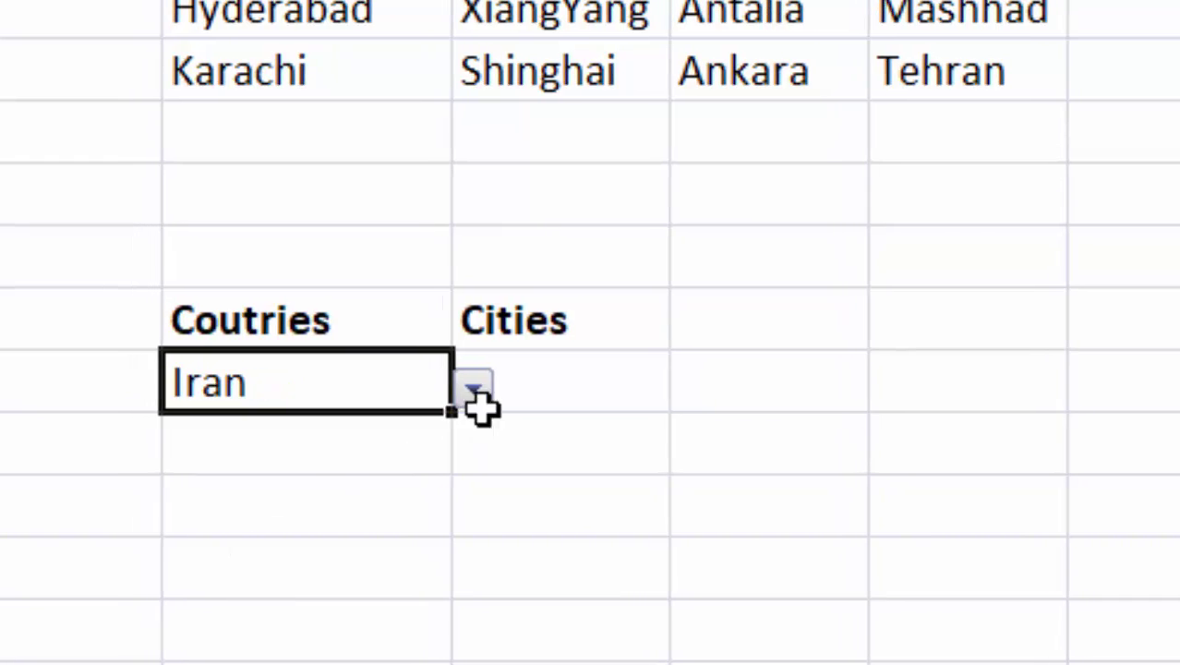
{"action": "left_click", "coordinate": [559, 389]}
{"action": "left_click", "coordinate": [693, 395]}
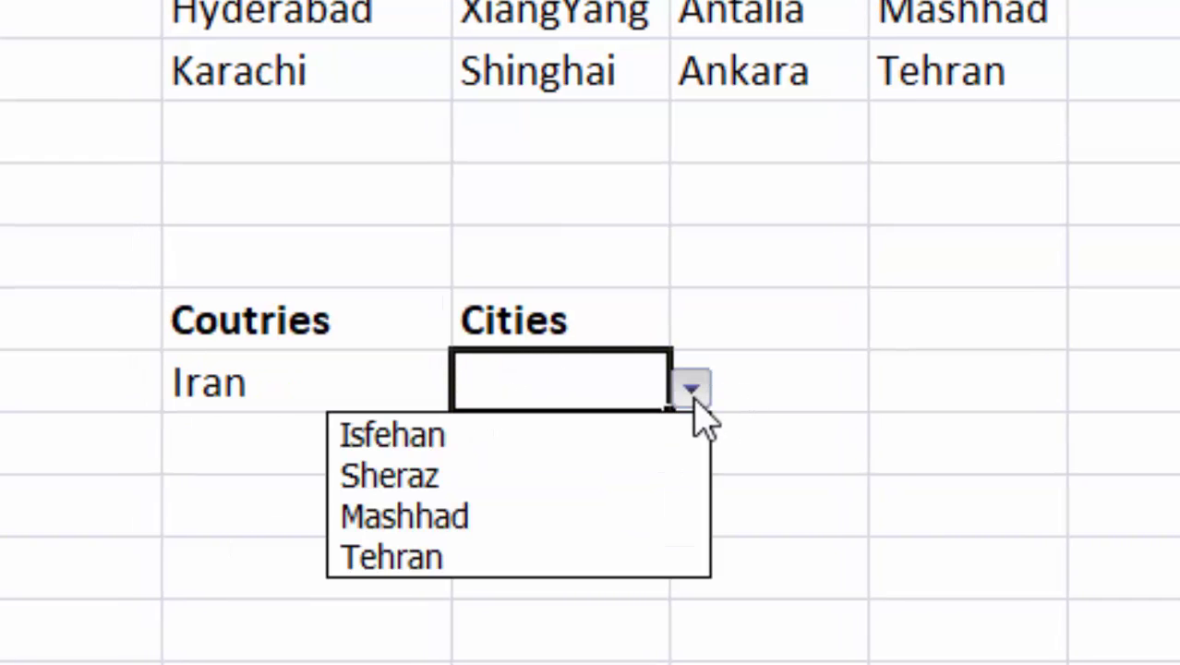
{"action": "left_click", "coordinate": [216, 342]}
{"action": "left_click", "coordinate": [242, 380]}
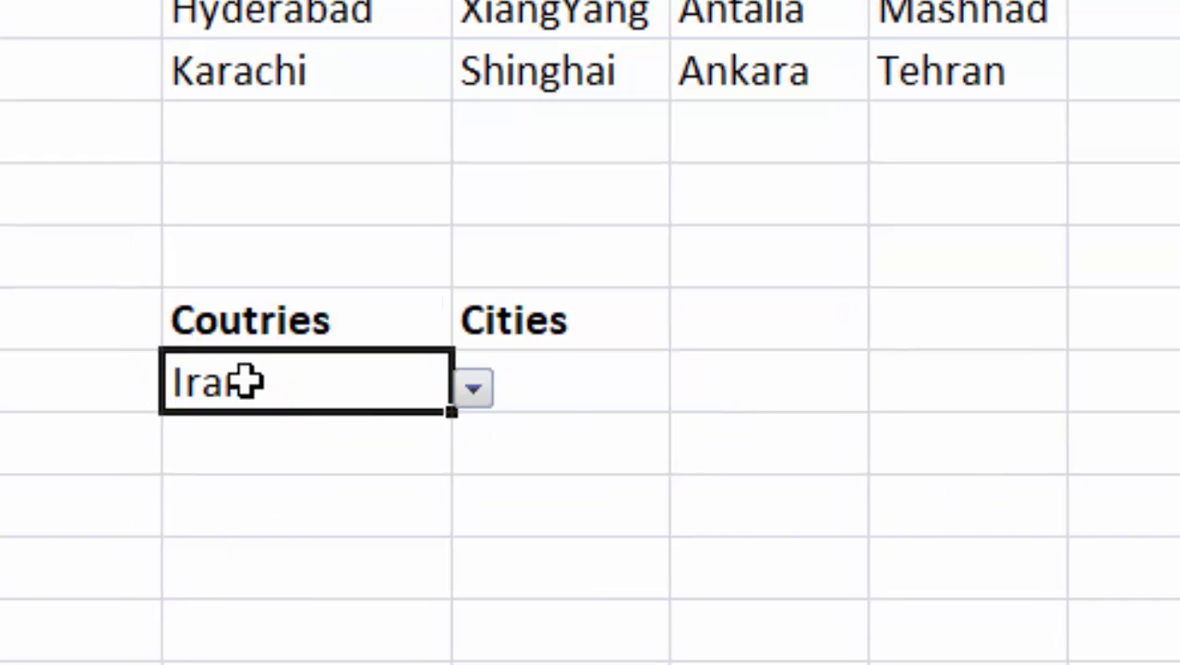
Step: Remove the existing filter from the crop table's header row, which runs from column B to the 2020 heading
{"action": "left_click", "coordinate": [1163, 376]}
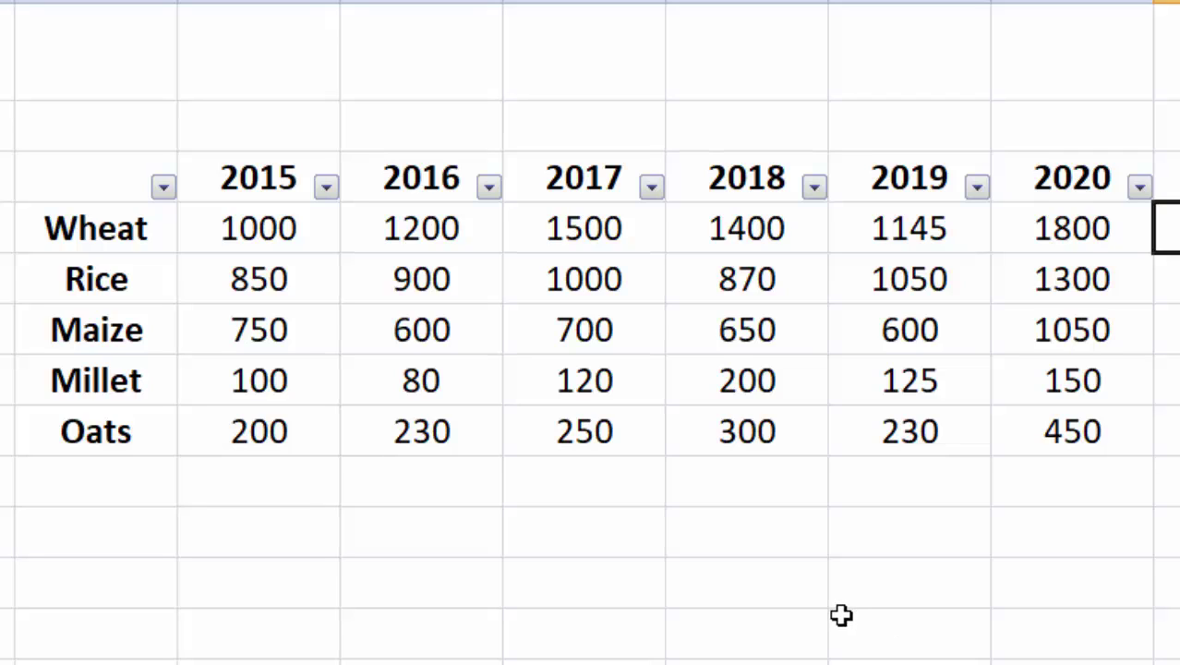
{"action": "left_click", "coordinate": [696, 598]}
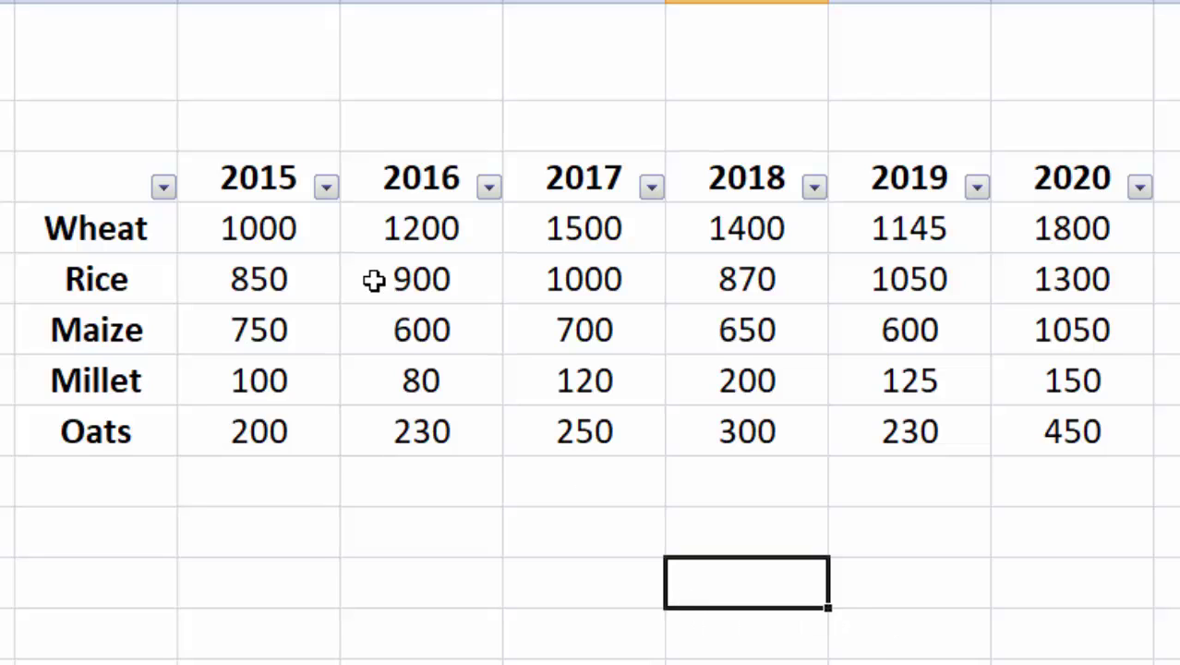
{"action": "left_click_drag", "start_coordinate": [161, 181], "coordinate": [1032, 189]}
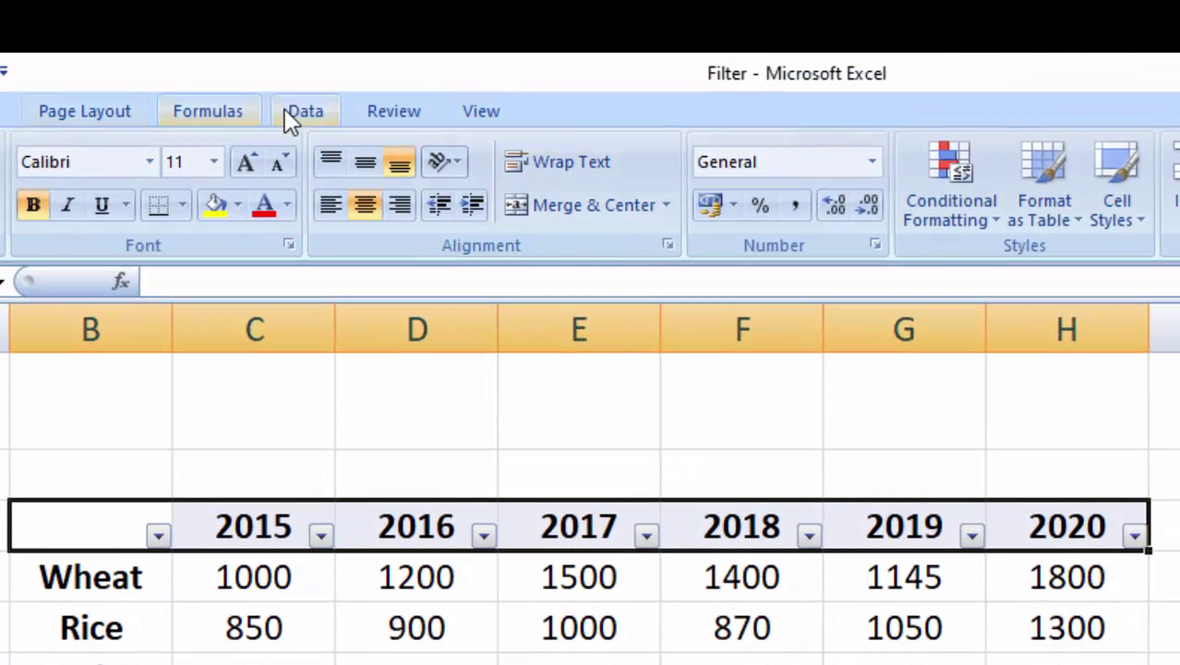
{"action": "left_click", "coordinate": [284, 108]}
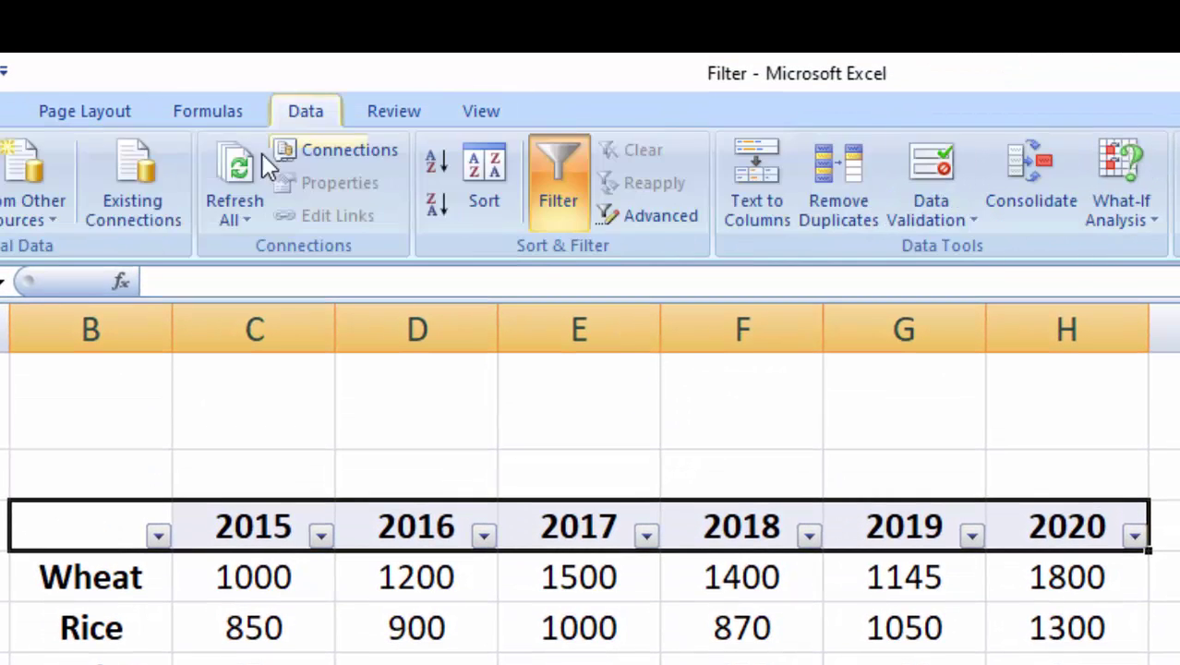
{"action": "left_click", "coordinate": [560, 181]}
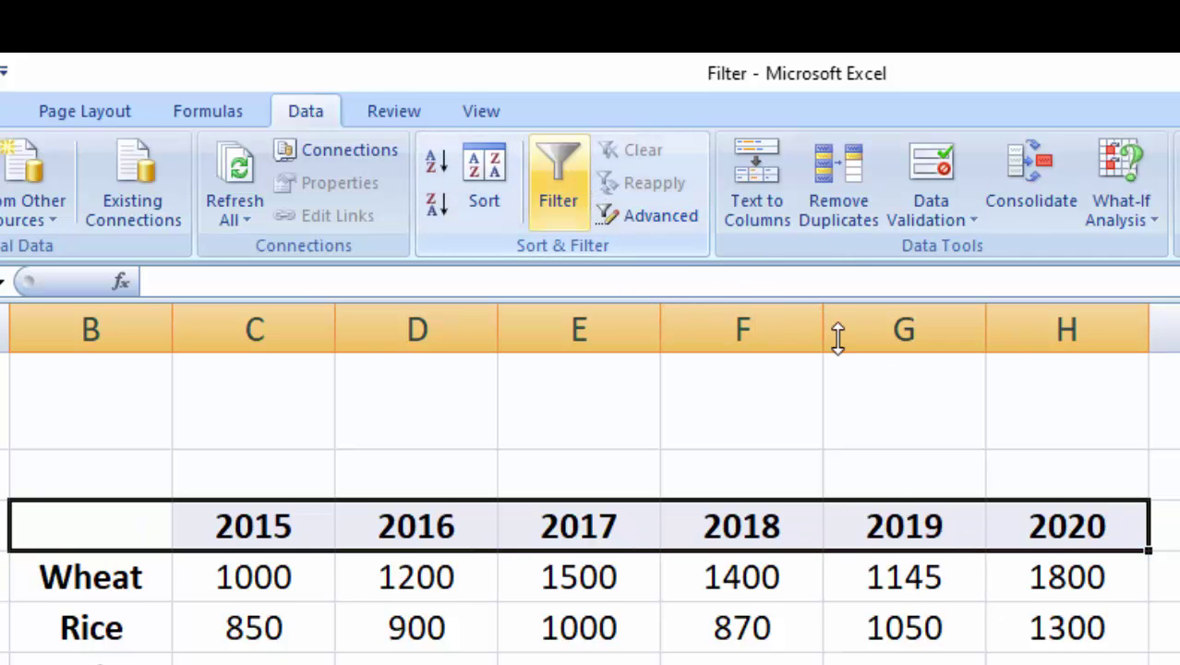
Step: Apply a filter to the crop table in columns B to H so every heading gets a filter drop-down
{"action": "left_click", "coordinate": [1167, 647]}
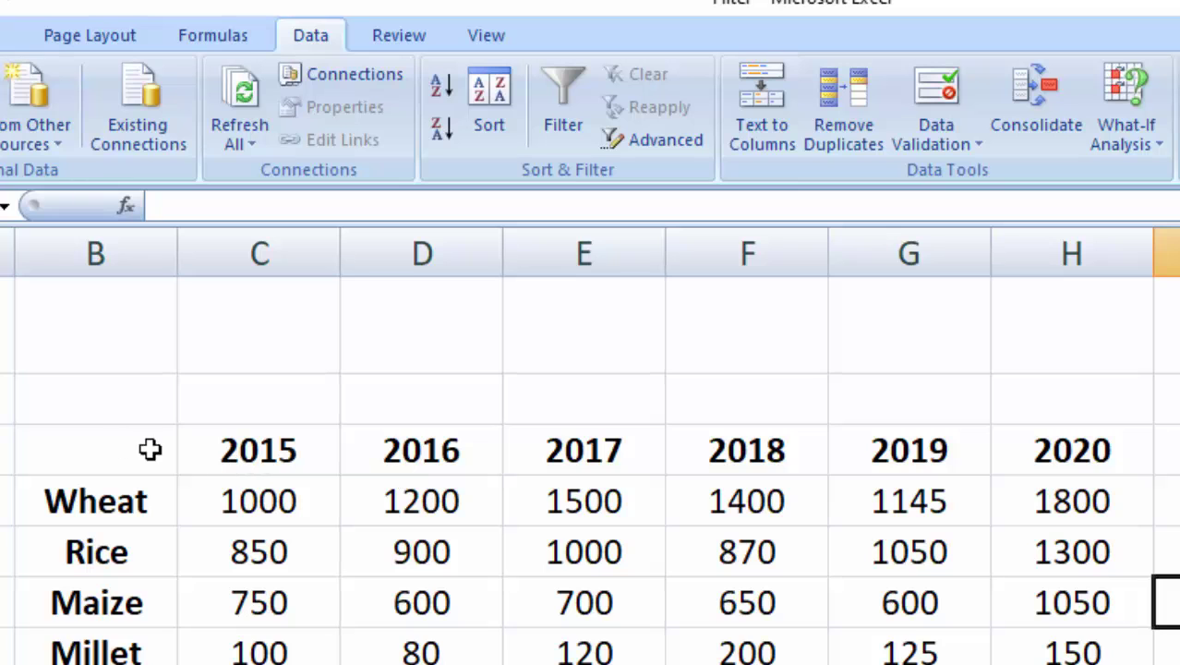
{"action": "left_click_drag", "start_coordinate": [151, 450], "coordinate": [1123, 656]}
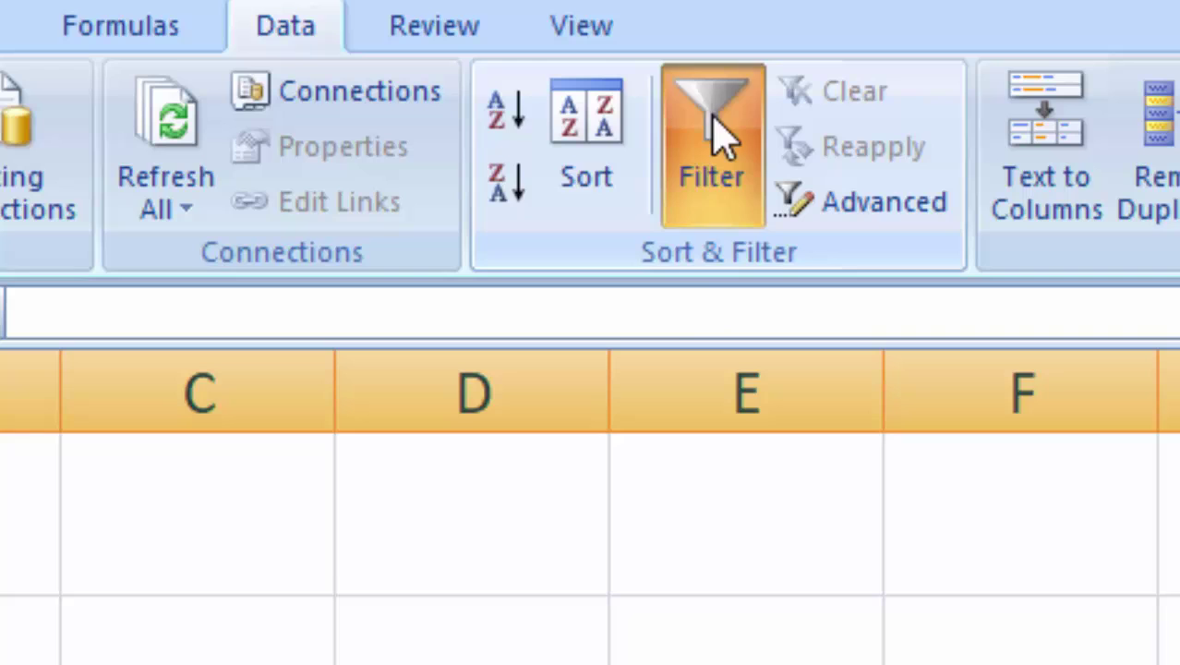
{"action": "left_click", "coordinate": [564, 97]}
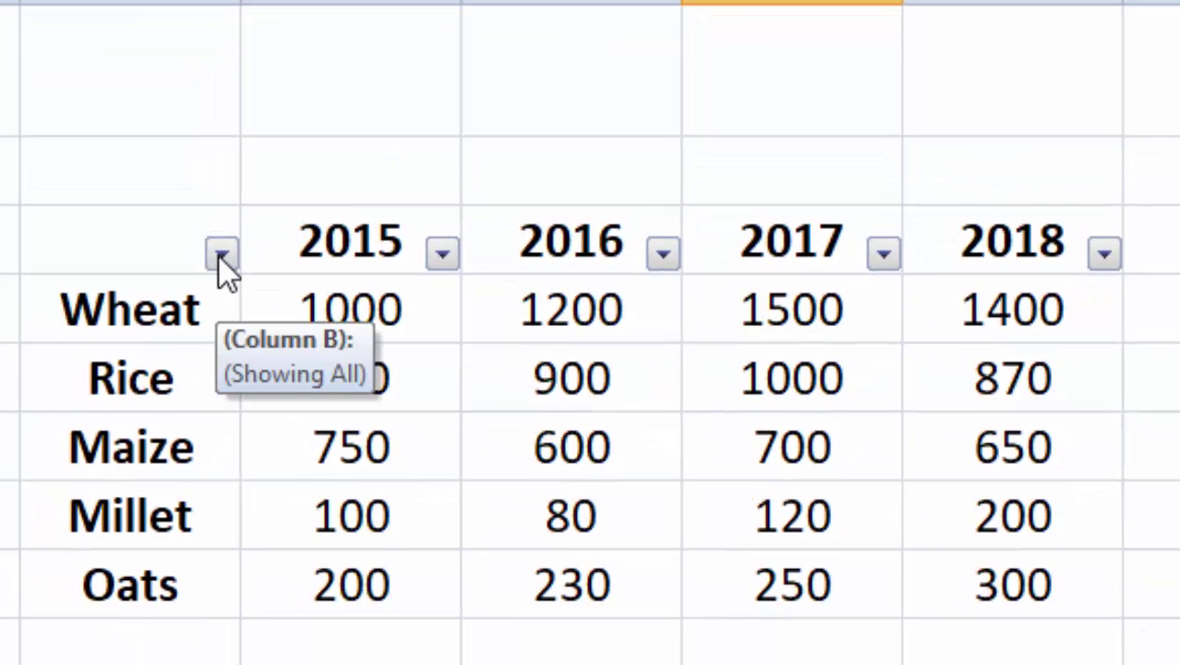
Step: Filter Rice out of the crop names in column B, and undo that filter
{"action": "left_click", "coordinate": [221, 253]}
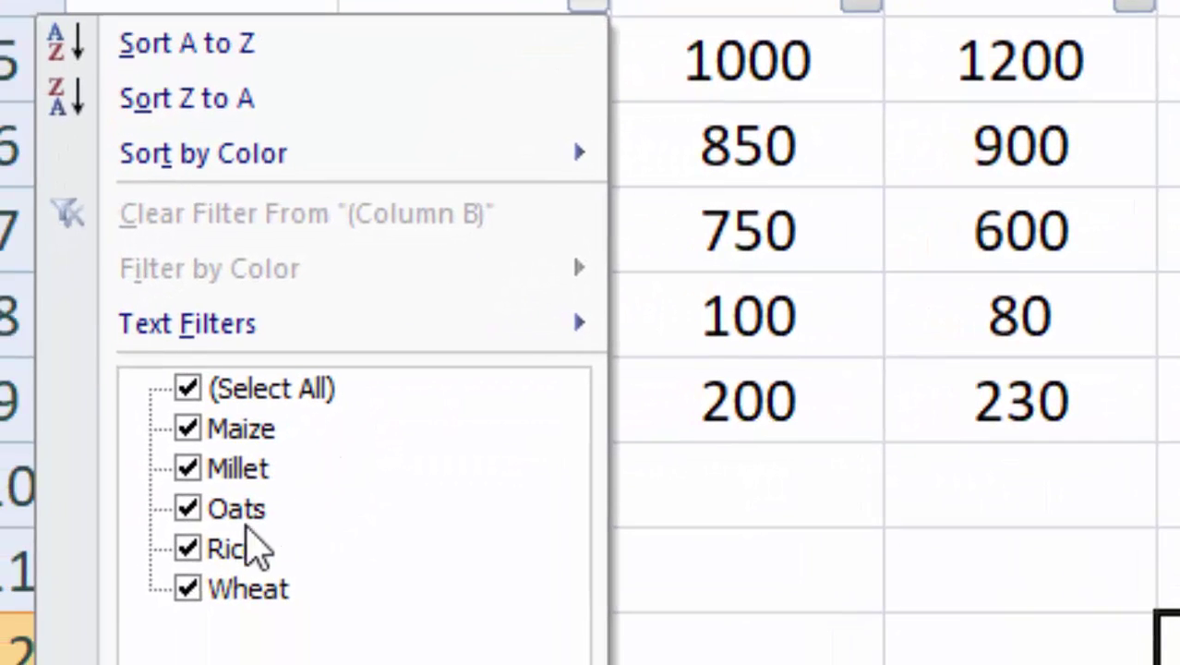
{"action": "left_click", "coordinate": [211, 551]}
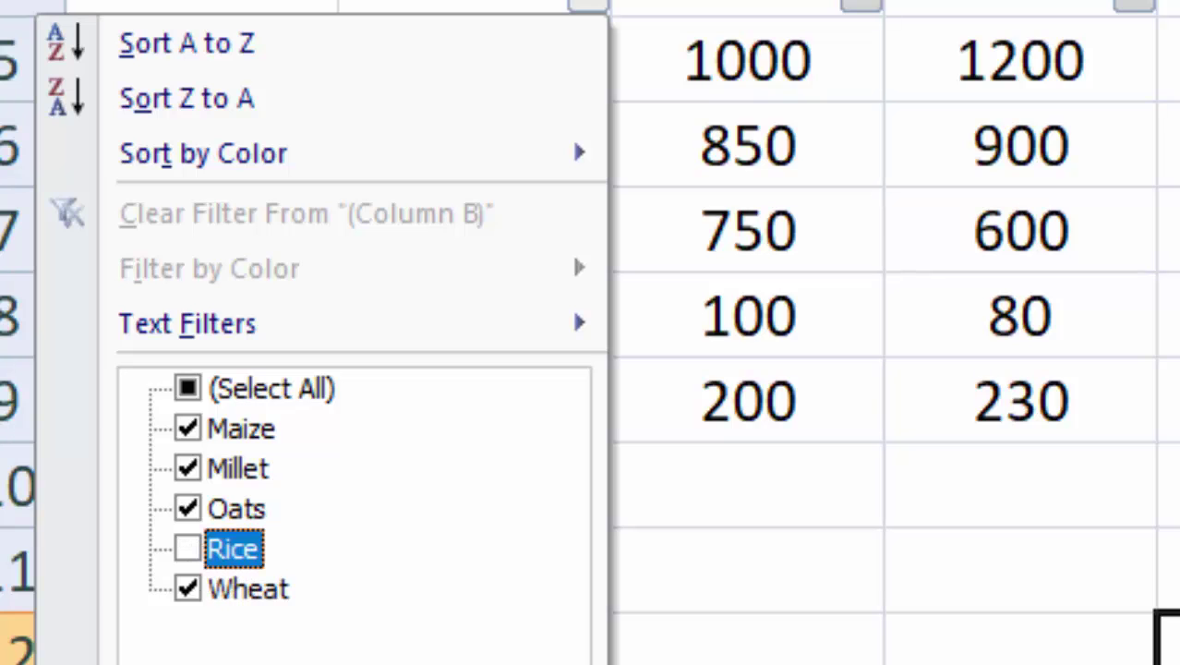
{"action": "left_click", "coordinate": [432, 663]}
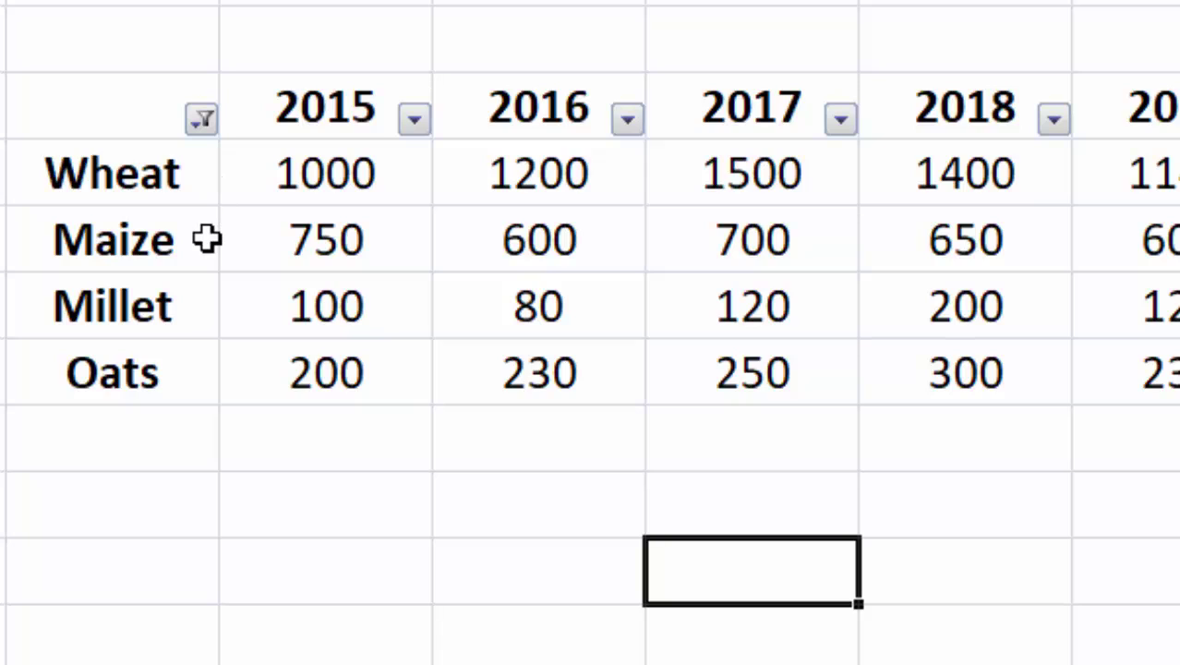
{"action": "key", "text": "ctrl+z"}
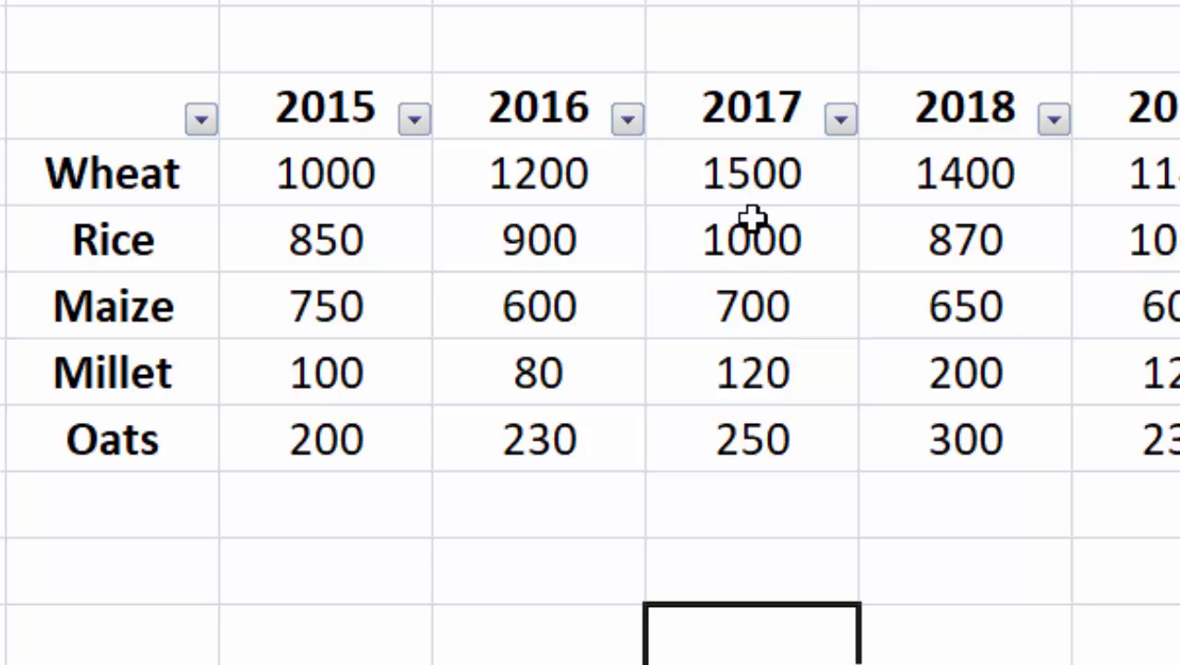
Step: Filter the 2017 column to exclude the values 1000 and 1500
{"action": "left_click", "coordinate": [840, 121]}
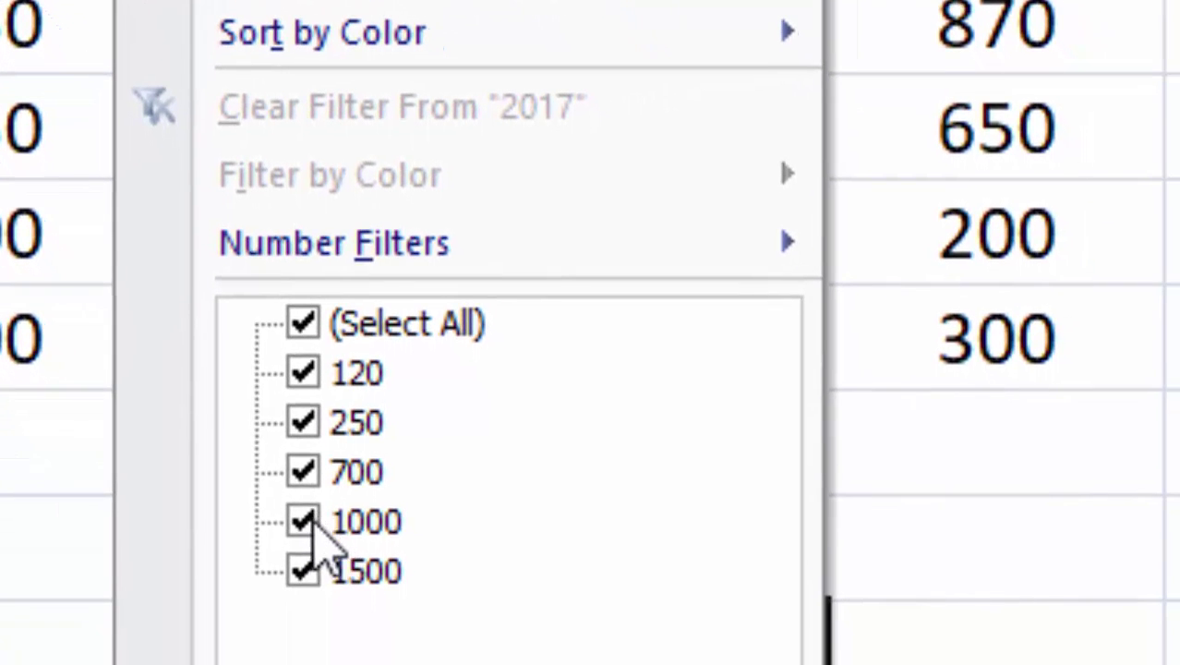
{"action": "left_click", "coordinate": [310, 523]}
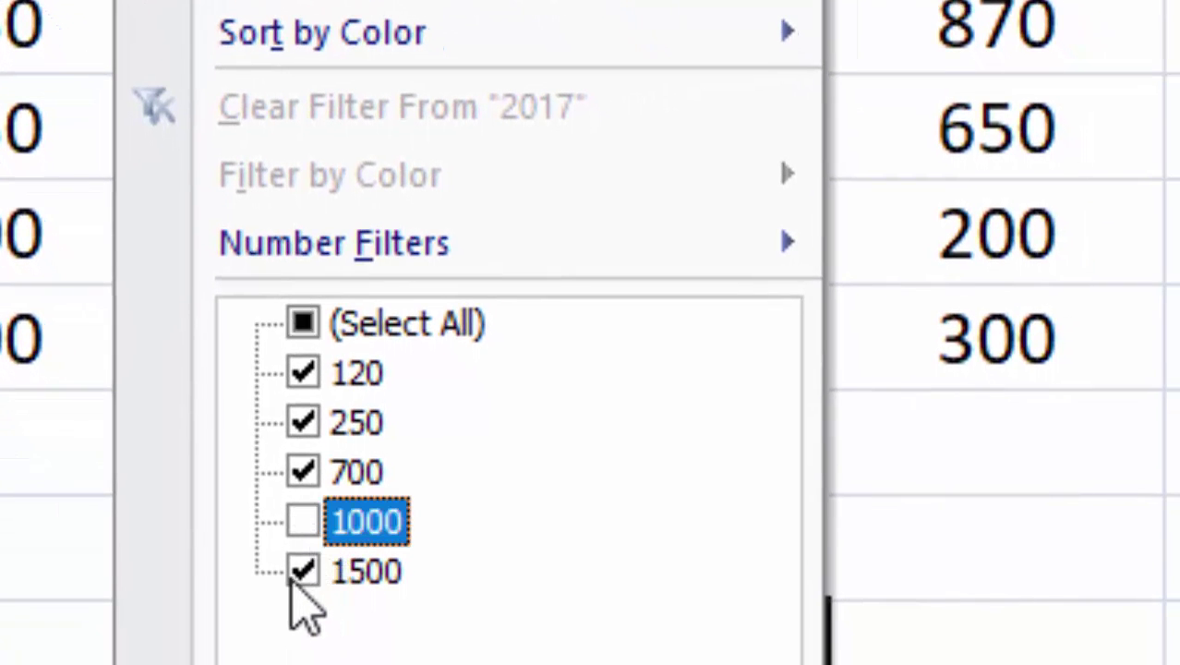
{"action": "left_click", "coordinate": [301, 570]}
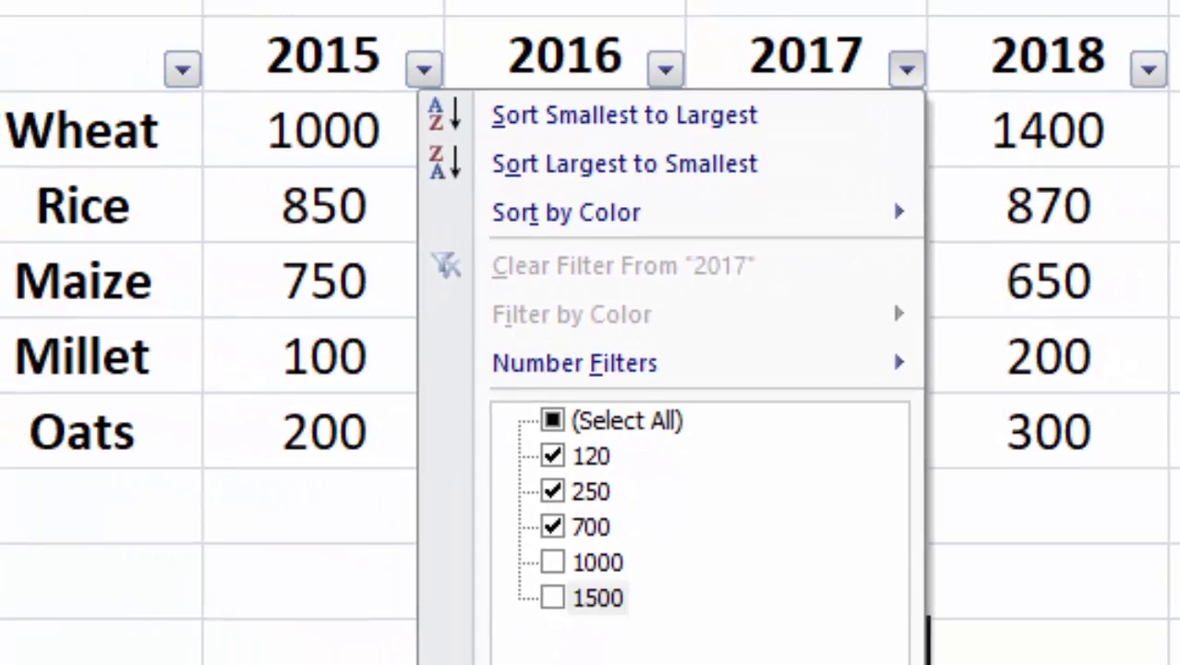
{"action": "left_click", "coordinate": [600, 657]}
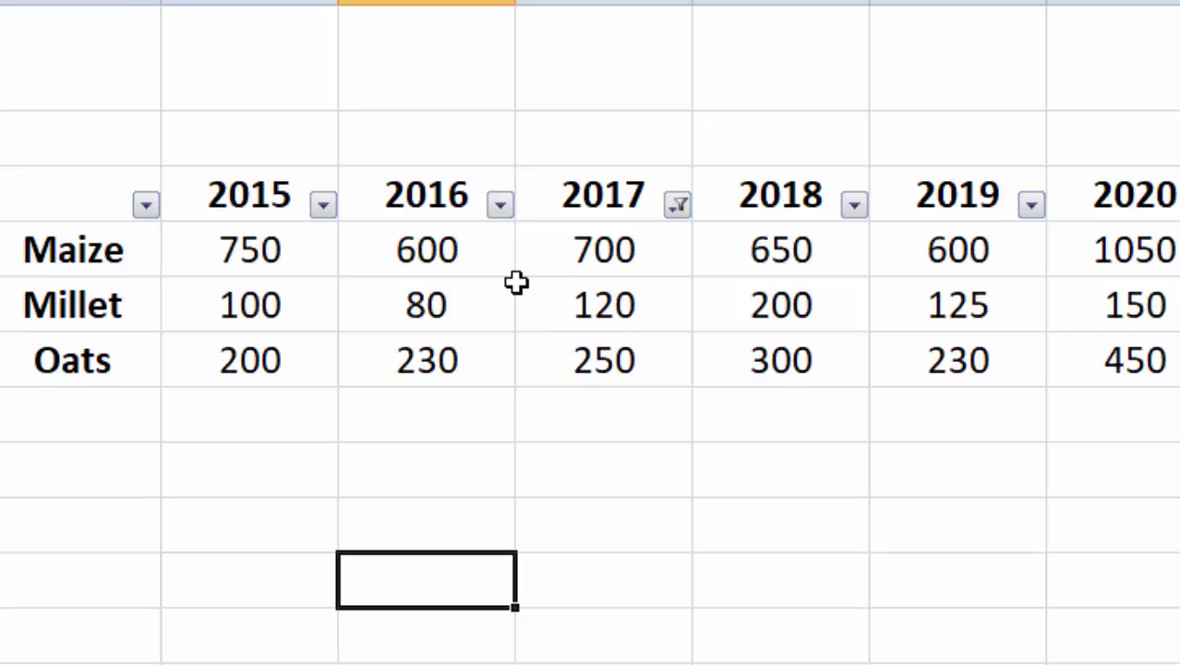
{"action": "left_click", "coordinate": [677, 473]}
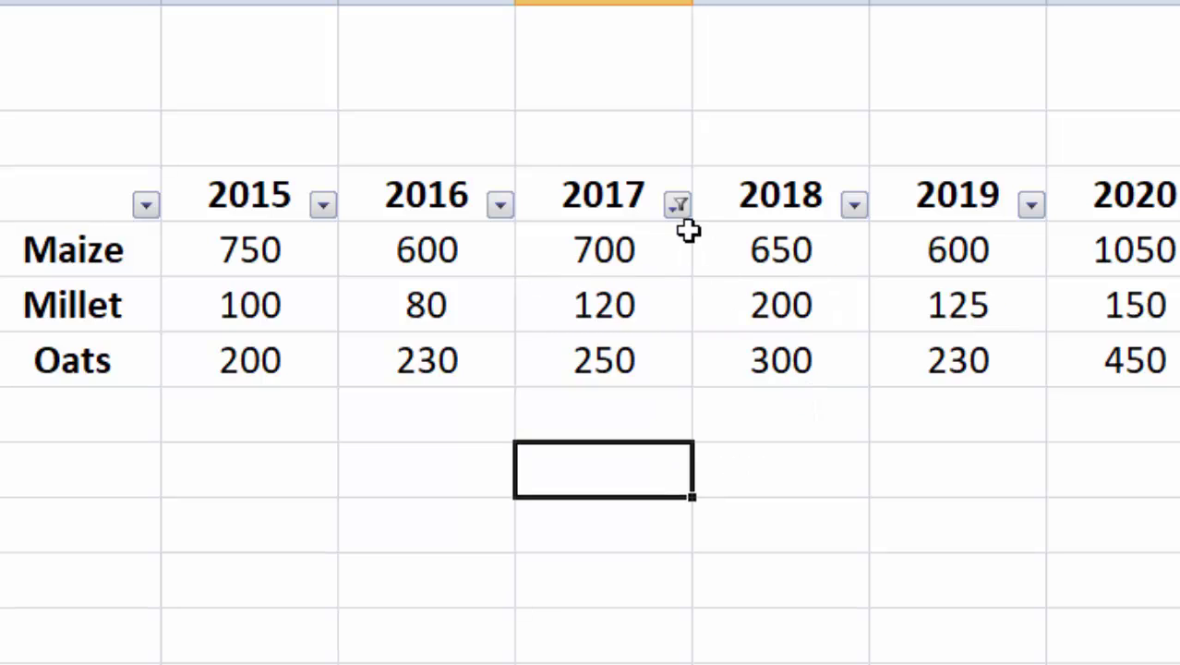
Step: Check which values the 2018 column's filter offers, and close its list without changing the filter
{"action": "left_click", "coordinate": [855, 206]}
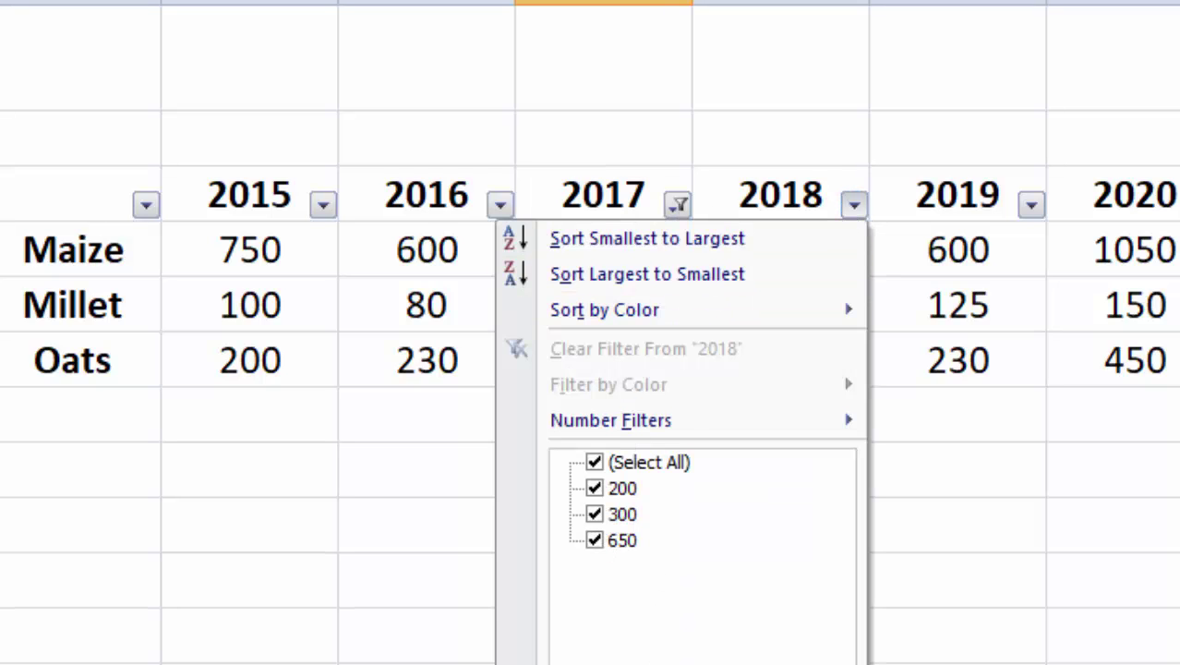
{"action": "key", "text": "Escape"}
{"action": "left_click", "coordinate": [490, 591]}
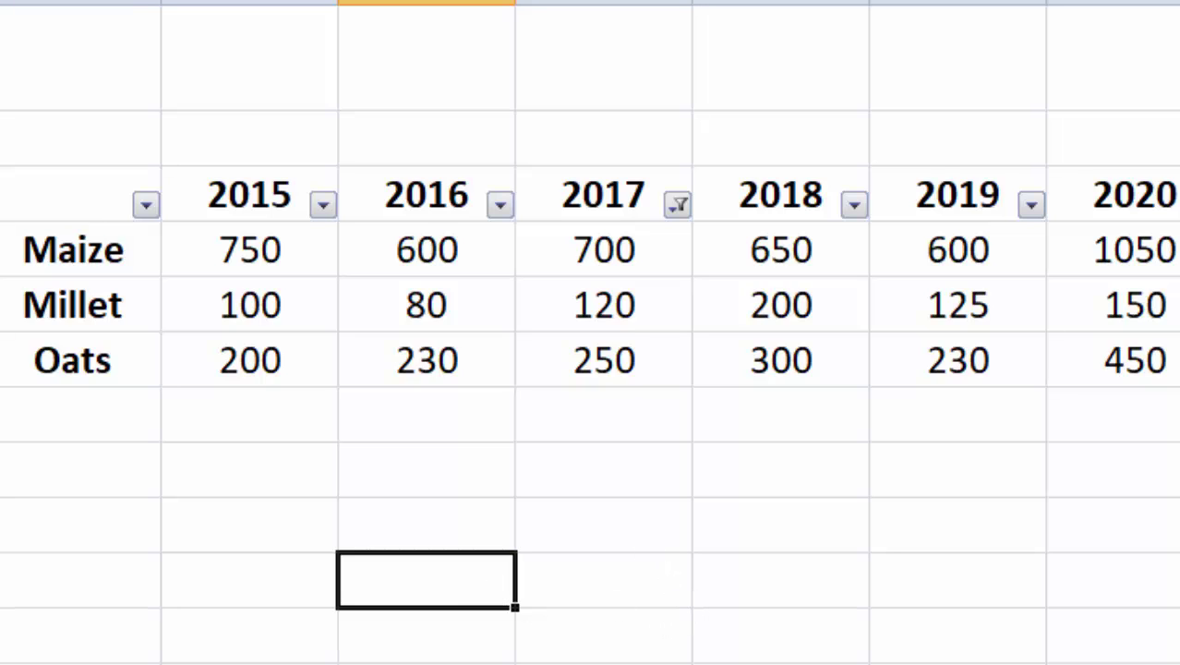
{"action": "left_click", "coordinate": [699, 612]}
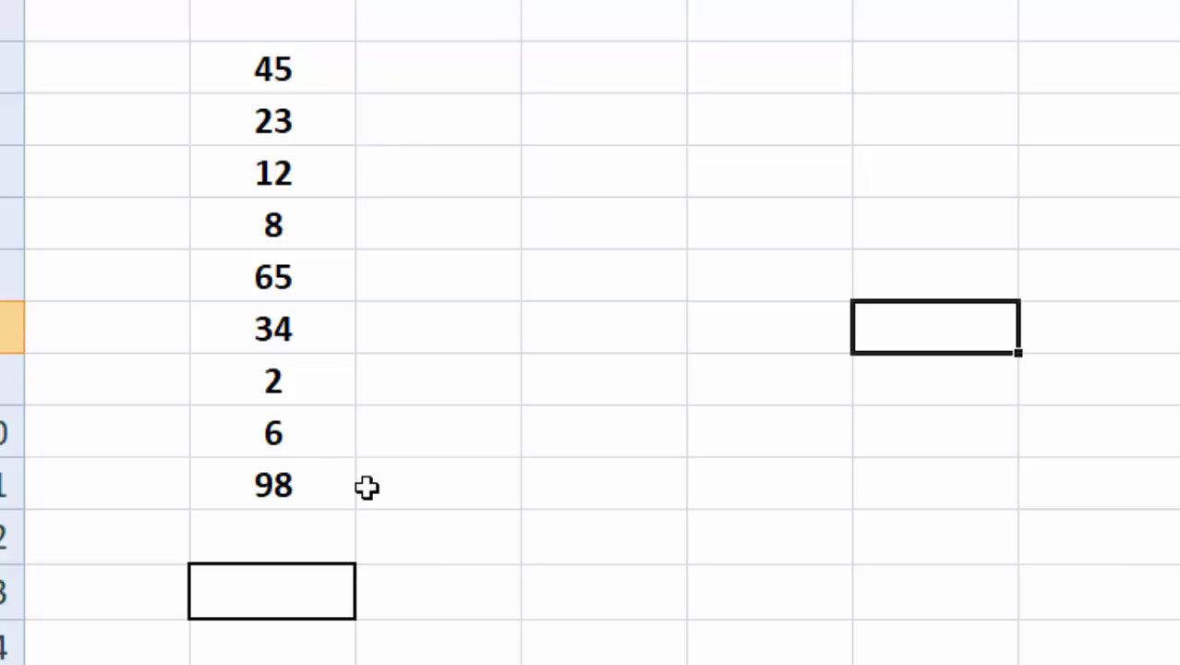
{"action": "left_click_drag", "start_coordinate": [286, 72], "coordinate": [256, 492]}
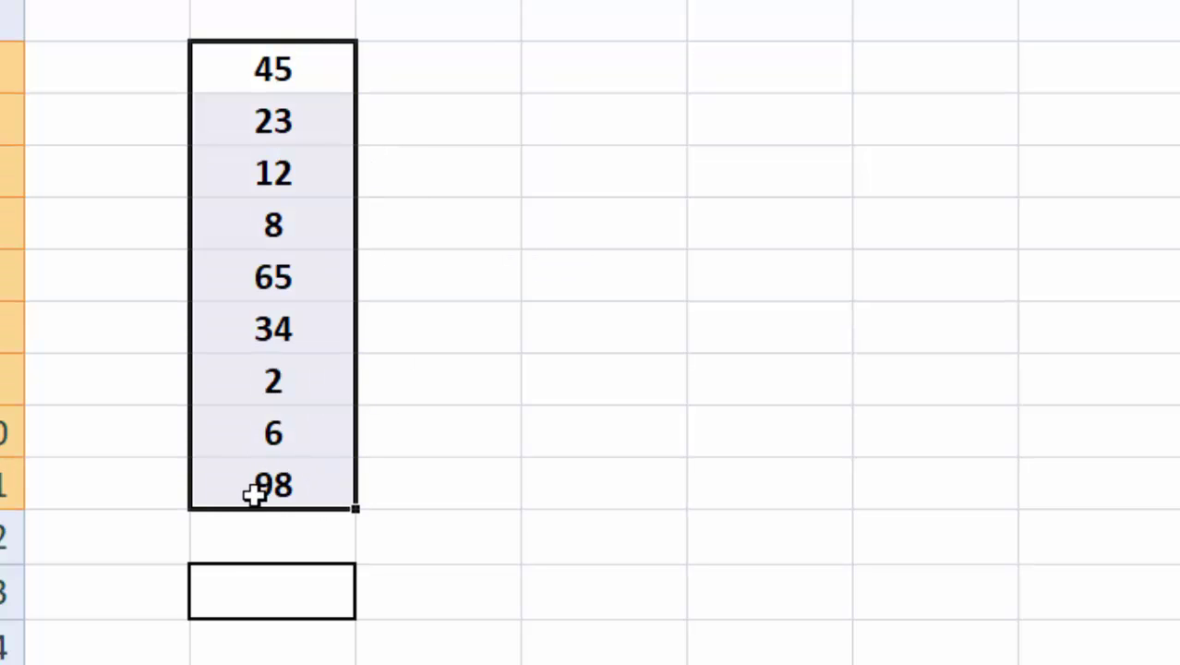
{"action": "left_click", "coordinate": [284, 619]}
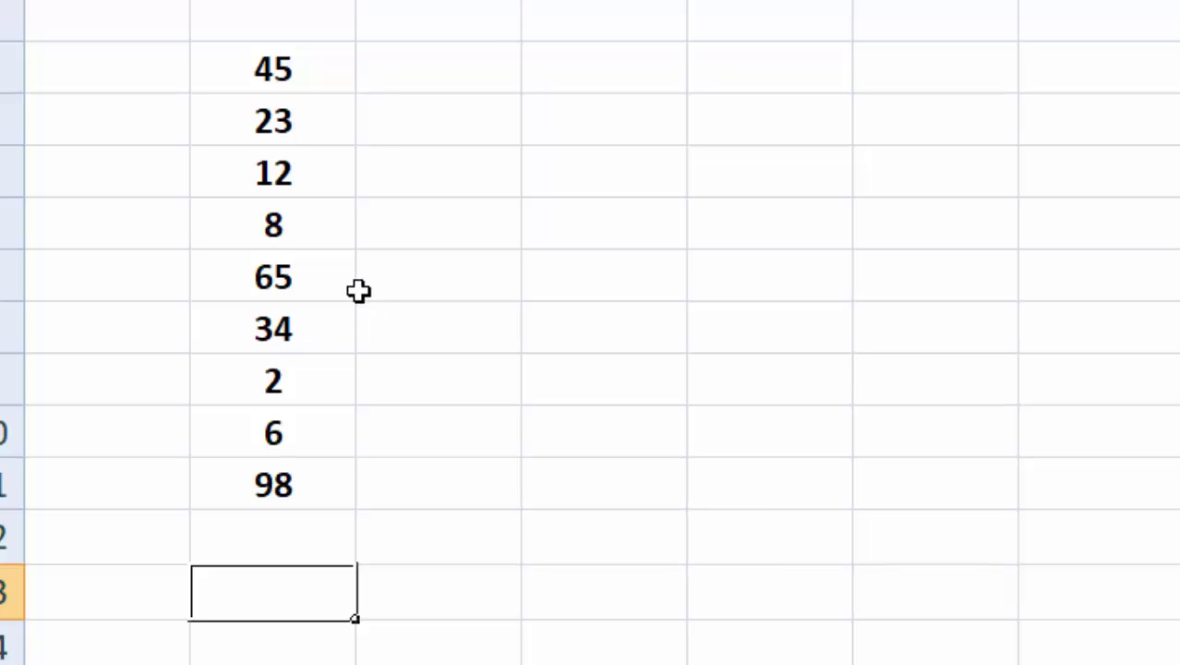
{"action": "left_click_drag", "start_coordinate": [277, 71], "coordinate": [255, 474]}
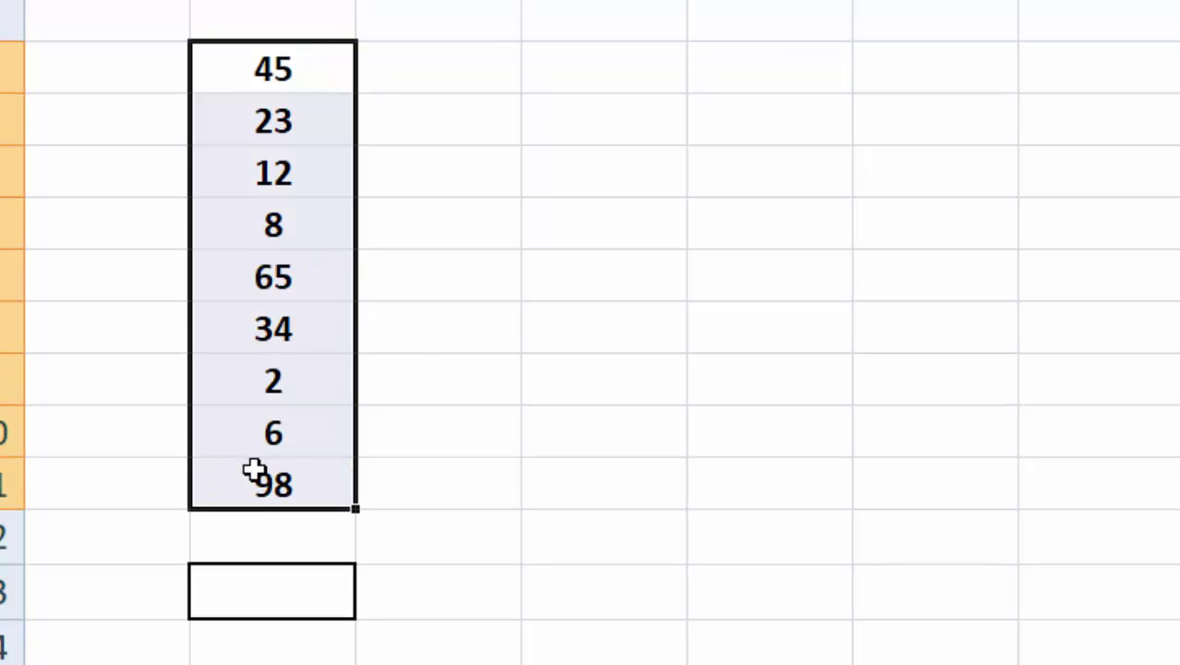
{"action": "left_click", "coordinate": [475, 555]}
{"action": "left_click", "coordinate": [281, 598]}
{"action": "left_click", "coordinate": [416, 535]}
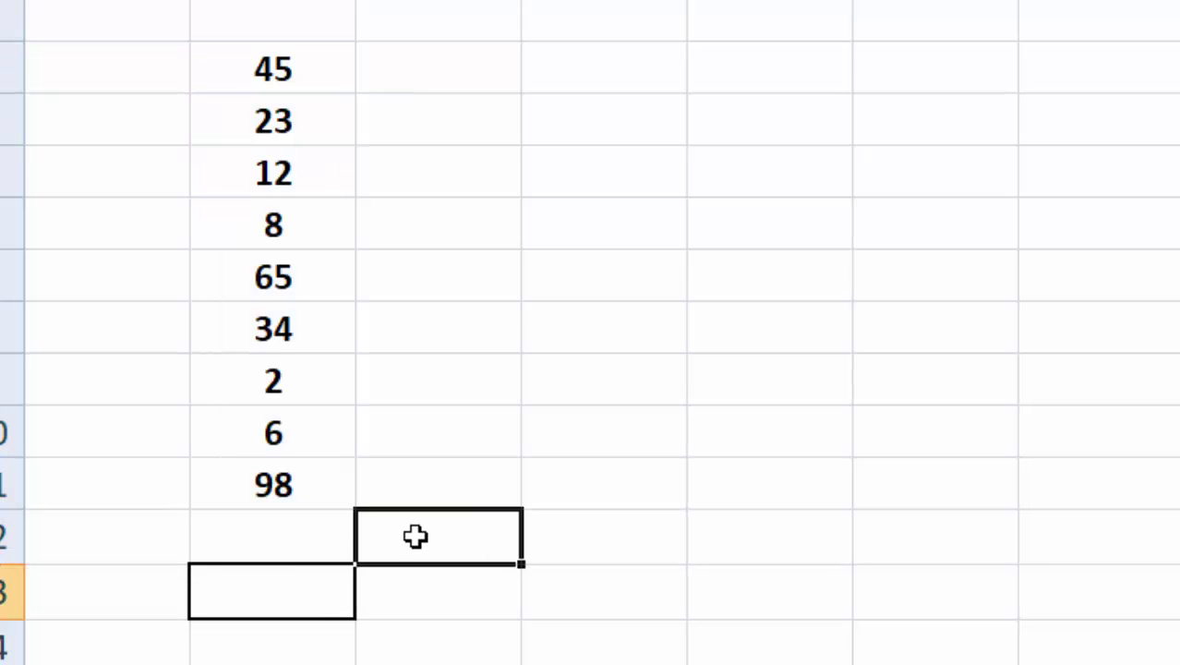
Step: Start a SUMIF formula in the bordered cell below the list of numbers
{"action": "left_click", "coordinate": [287, 593]}
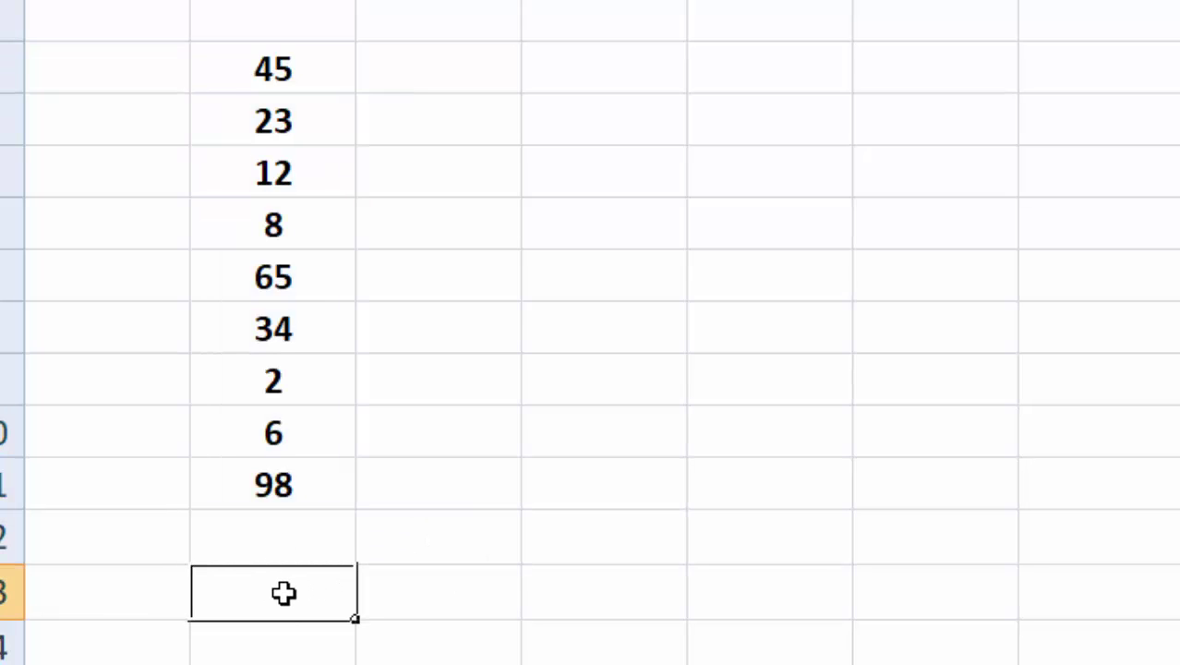
{"action": "type", "text": "=S"}
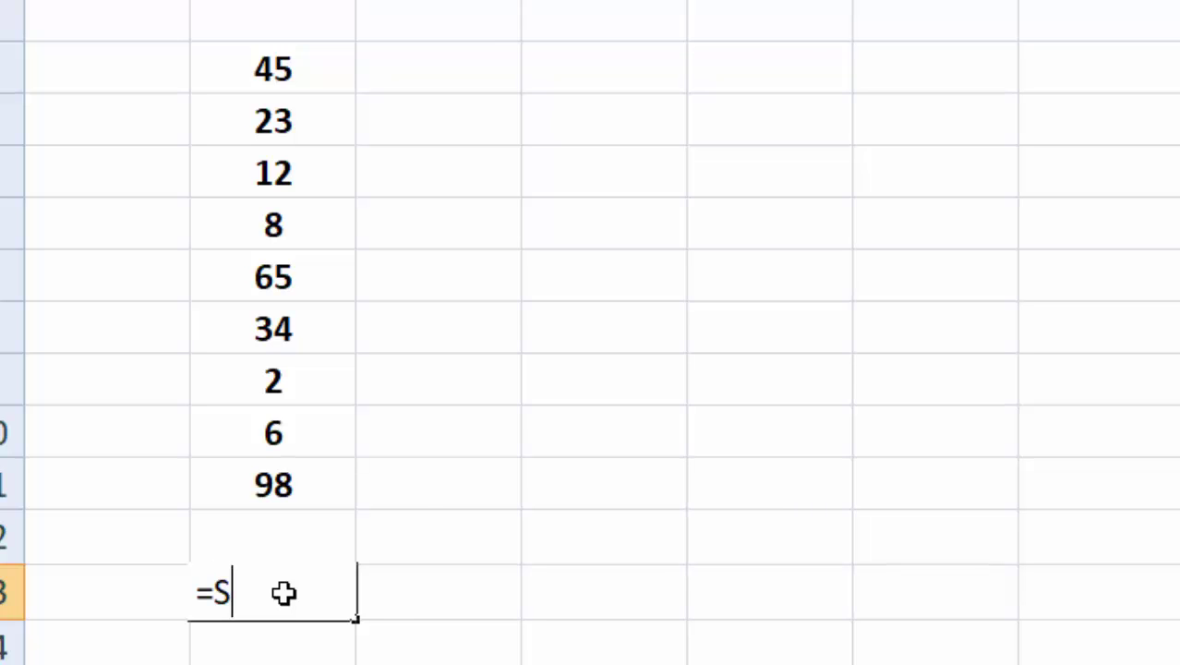
{"action": "type", "text": "UMIF)"}
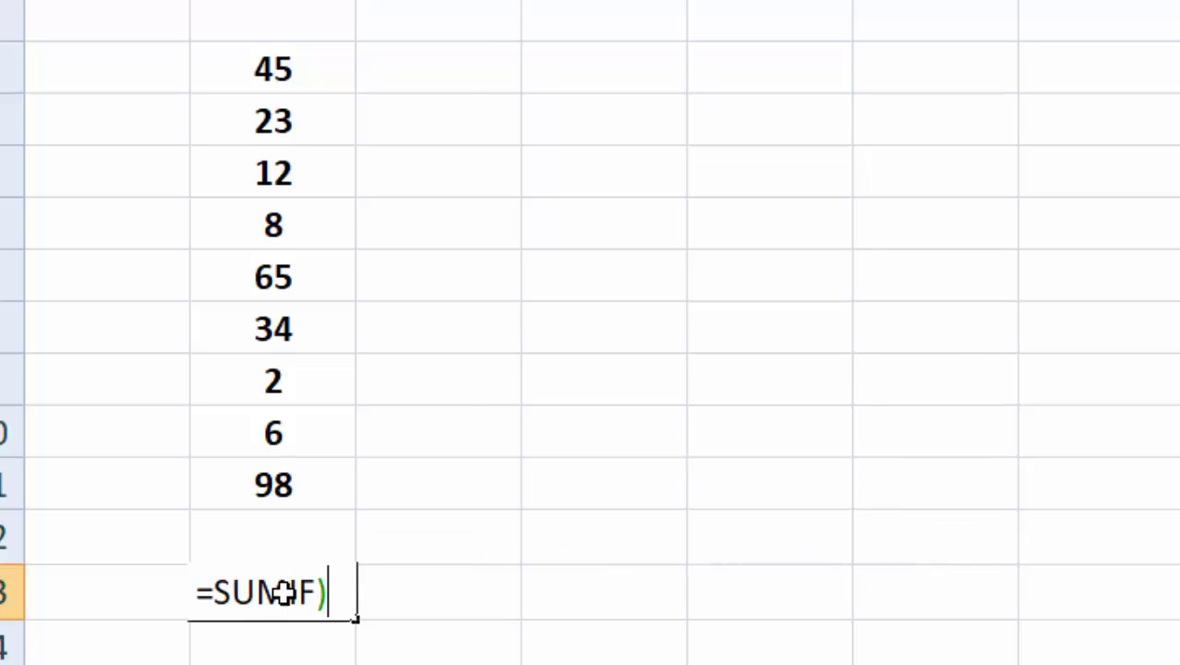